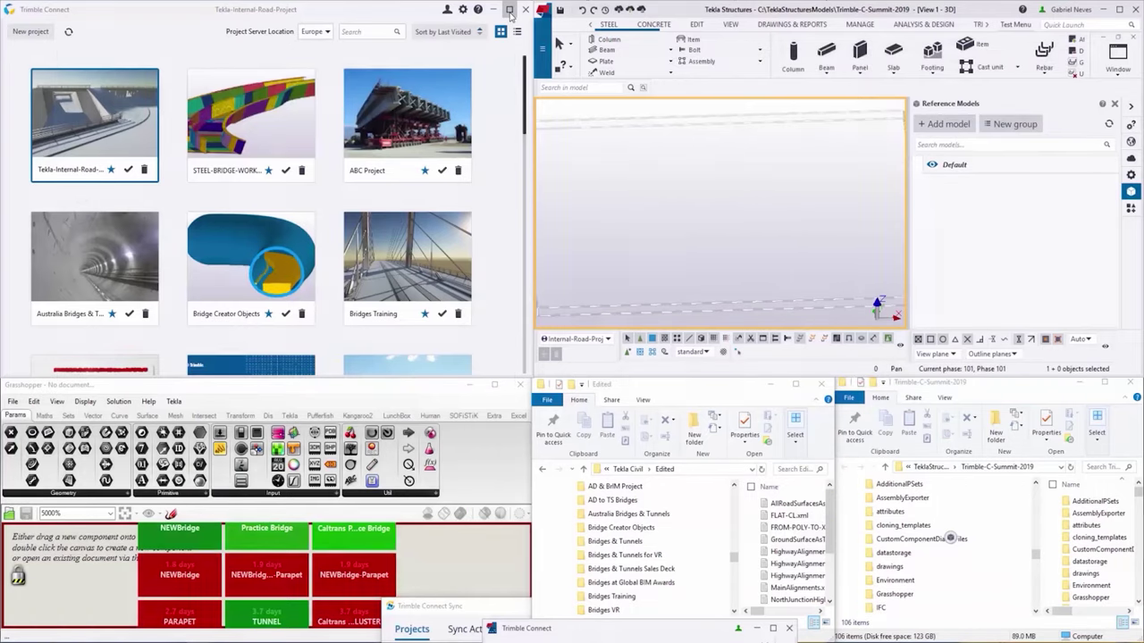
- Open Tekla-Internal-Road-Project in full-screen Trimble Connect and look through the Tekla Civil and Edited folders
{"action": "left_click", "coordinate": [510, 10]}
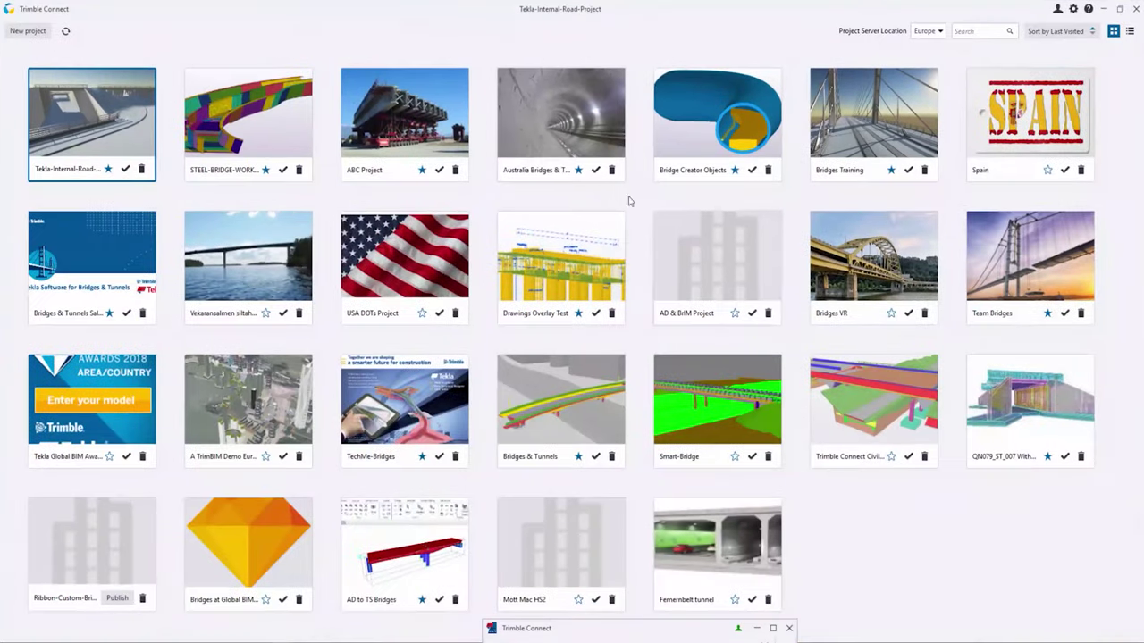
{"action": "left_click", "coordinate": [85, 112]}
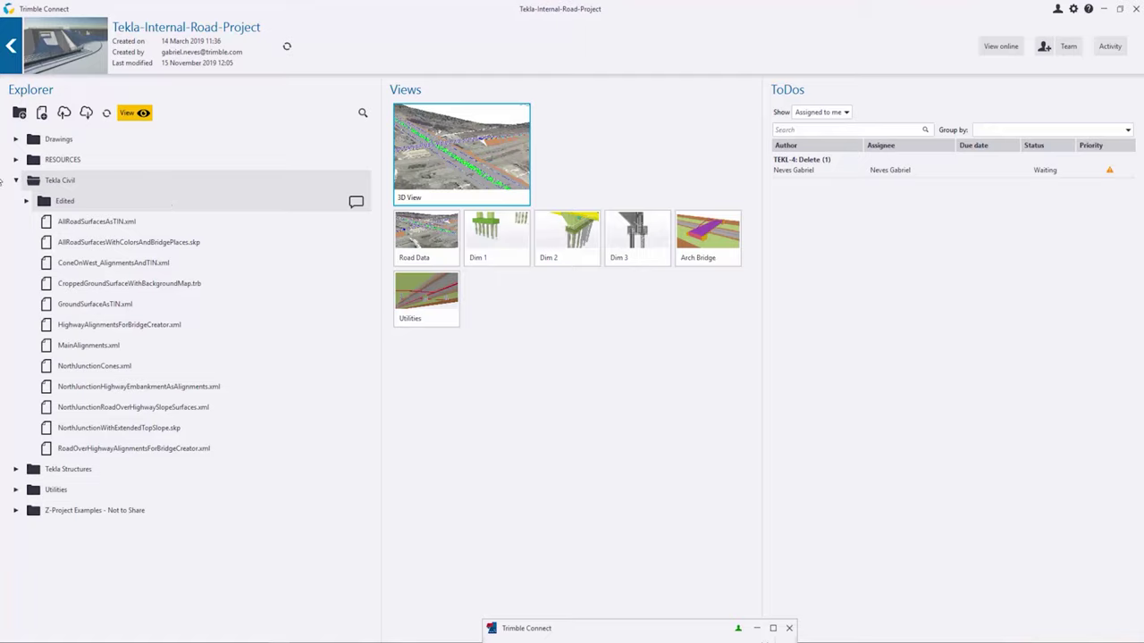
{"action": "left_click", "coordinate": [17, 181]}
{"action": "left_click", "coordinate": [17, 181]}
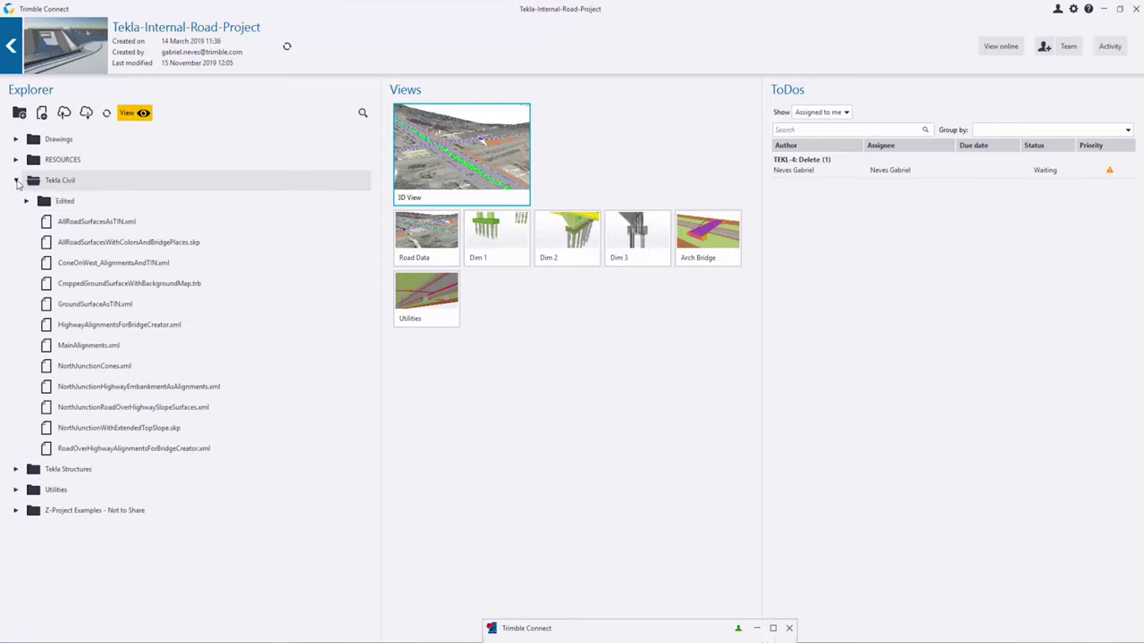
{"action": "left_click", "coordinate": [26, 200]}
{"action": "left_click", "coordinate": [26, 200]}
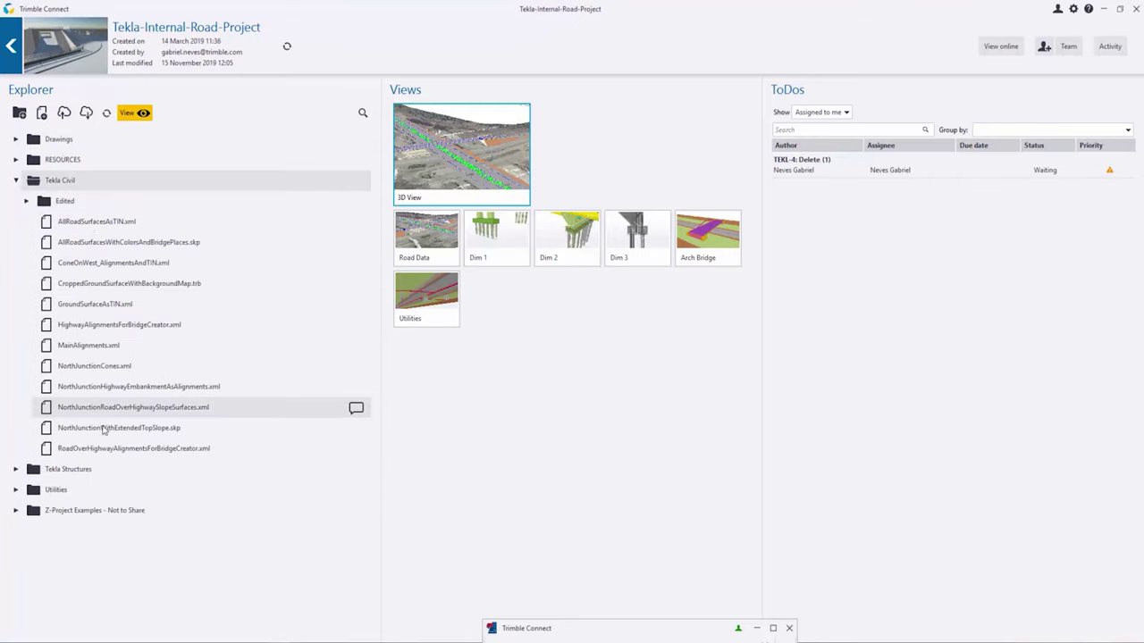
- Browse the RESOURCES folder files, then open the Road Data view in the 3D viewer
{"action": "left_click", "coordinate": [16, 181]}
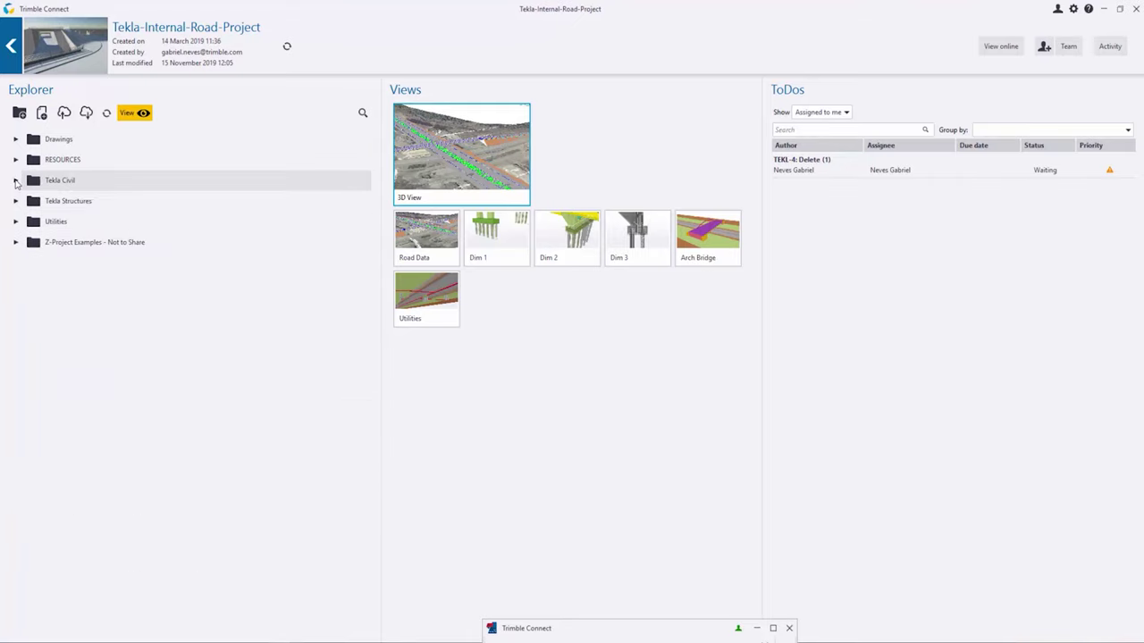
{"action": "left_click", "coordinate": [15, 160]}
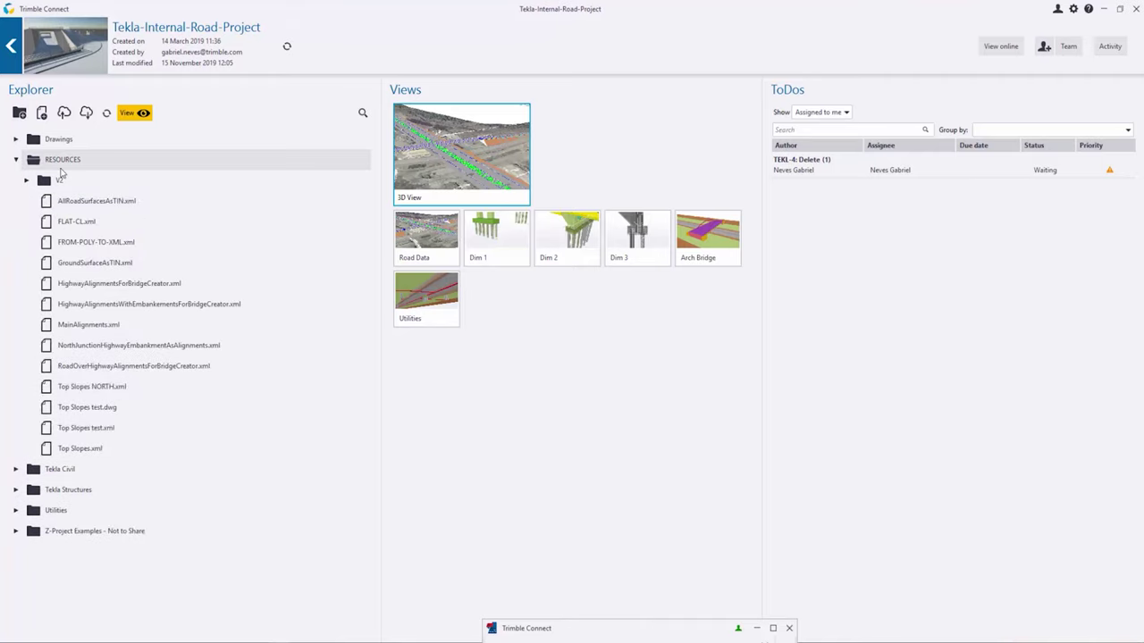
{"action": "left_click", "coordinate": [16, 159]}
{"action": "left_click", "coordinate": [424, 243]}
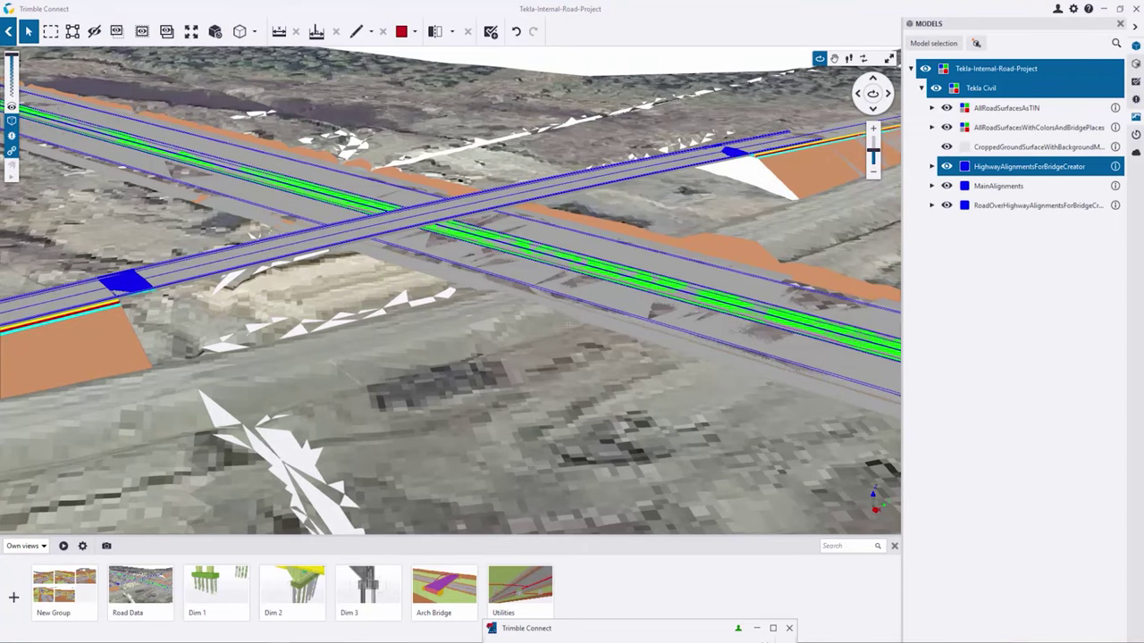
- Load Highway-Drainage-V1 and Highway-Foundations-V1 into the 3D model through Model selection
{"action": "left_click_drag", "start_coordinate": [567, 327], "coordinate": [533, 246]}
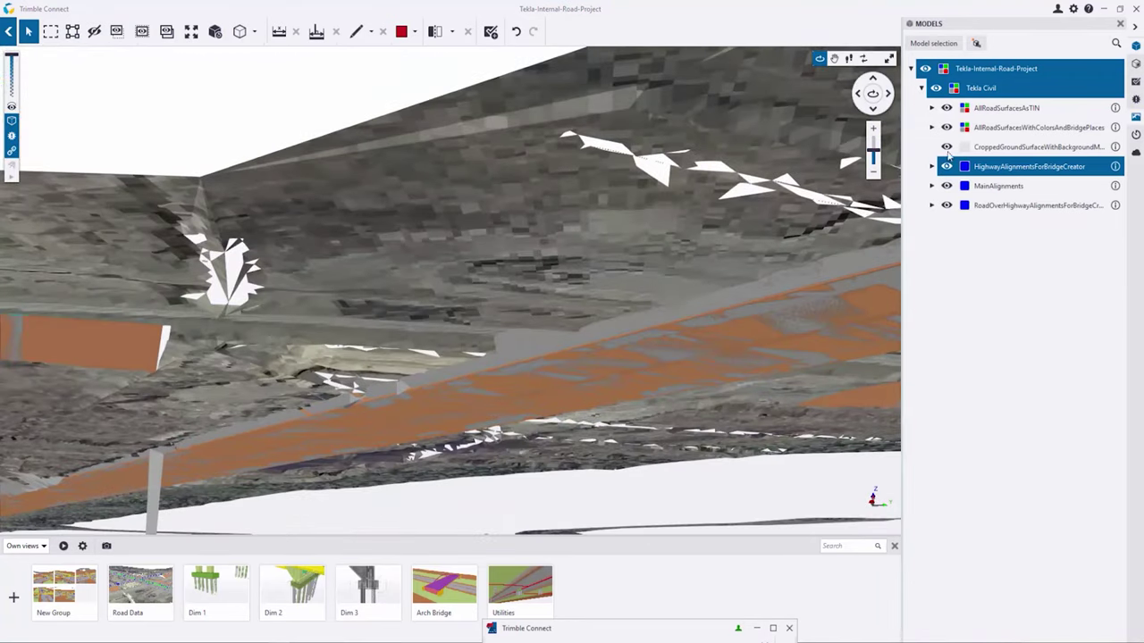
{"action": "left_click", "coordinate": [930, 43]}
{"action": "scroll", "coordinate": [188, 250], "scroll_direction": "down", "scroll_amount": 5}
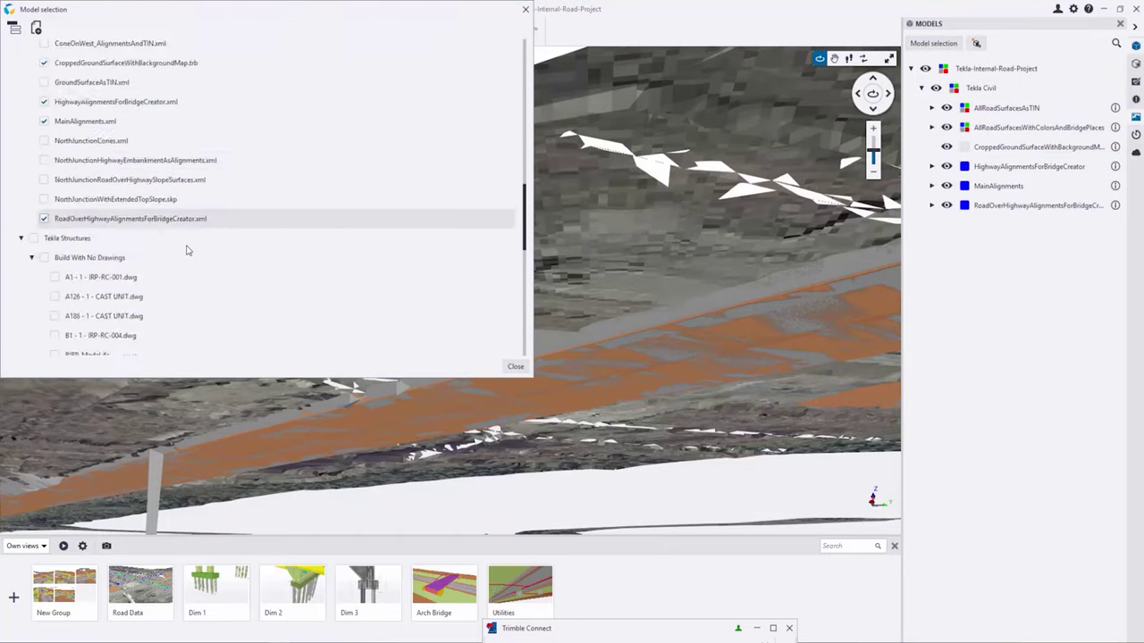
{"action": "scroll", "coordinate": [187, 254], "scroll_direction": "down", "scroll_amount": 4}
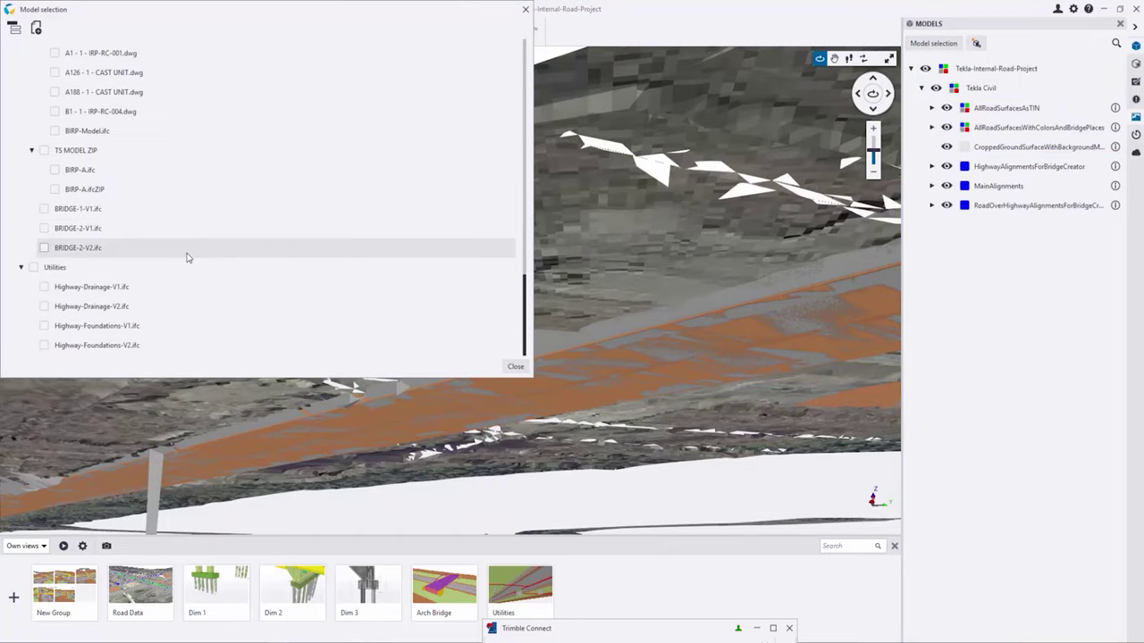
{"action": "left_click", "coordinate": [45, 287]}
{"action": "left_click", "coordinate": [44, 326]}
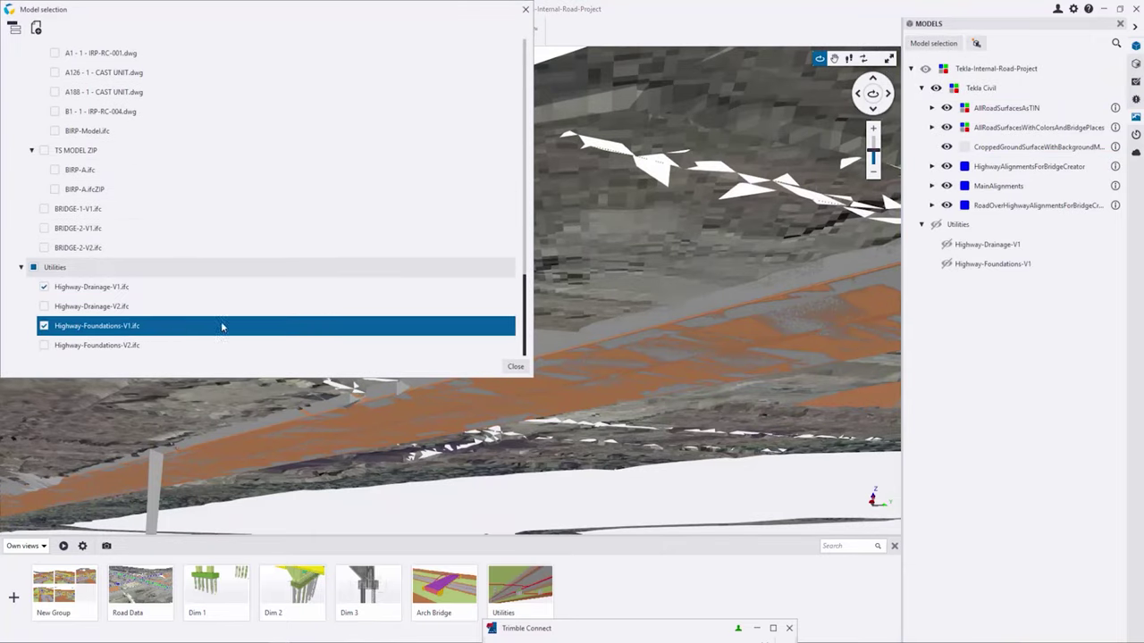
{"action": "left_click", "coordinate": [515, 366]}
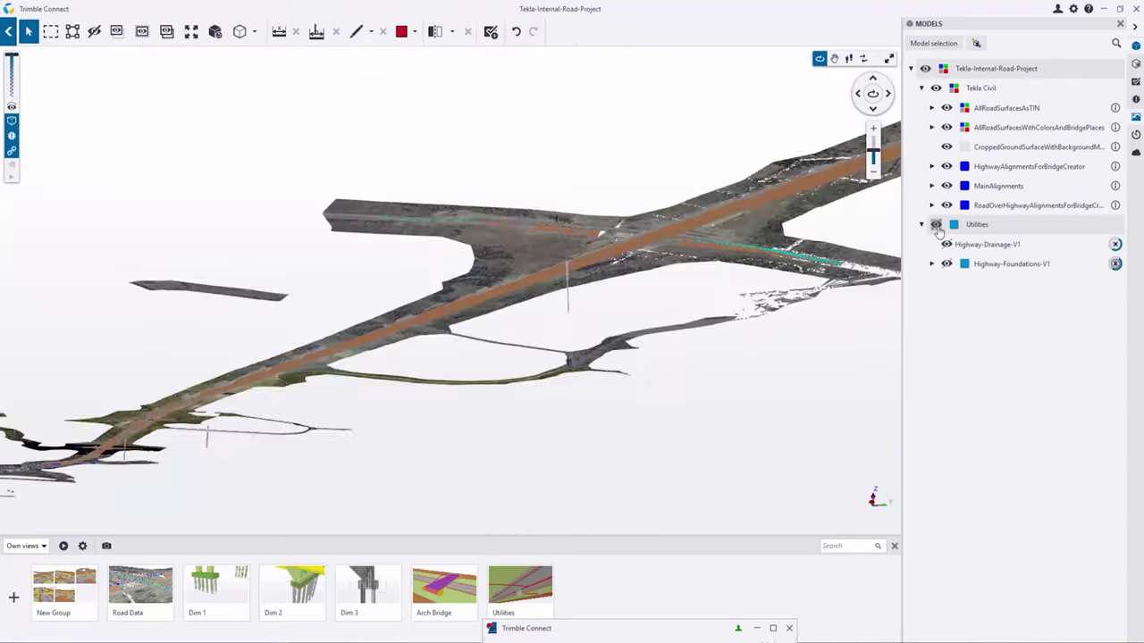
- Orbit and zoom over the road intersection to inspect the added utilities, then maximize File Explorer
{"action": "left_click_drag", "start_coordinate": [562, 402], "coordinate": [550, 206]}
{"action": "scroll", "coordinate": [548, 152], "scroll_direction": "up", "scroll_amount": 2}
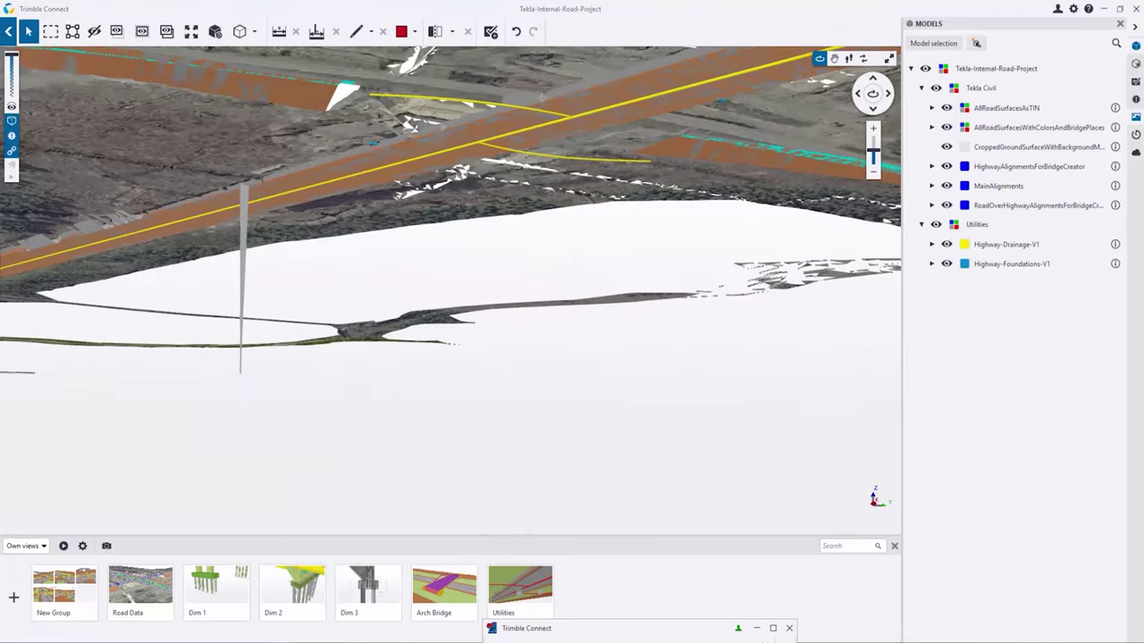
{"action": "left_click_drag", "start_coordinate": [601, 167], "coordinate": [597, 255]}
{"action": "left_click_drag", "start_coordinate": [257, 65], "coordinate": [247, 105]}
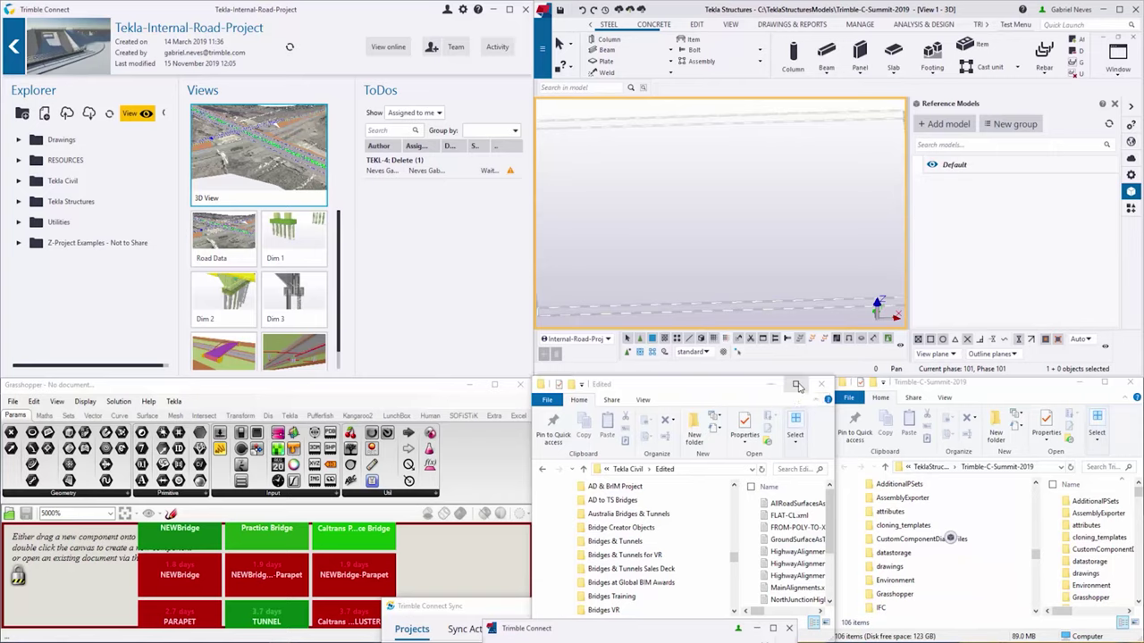
{"action": "left_click", "coordinate": [796, 385]}
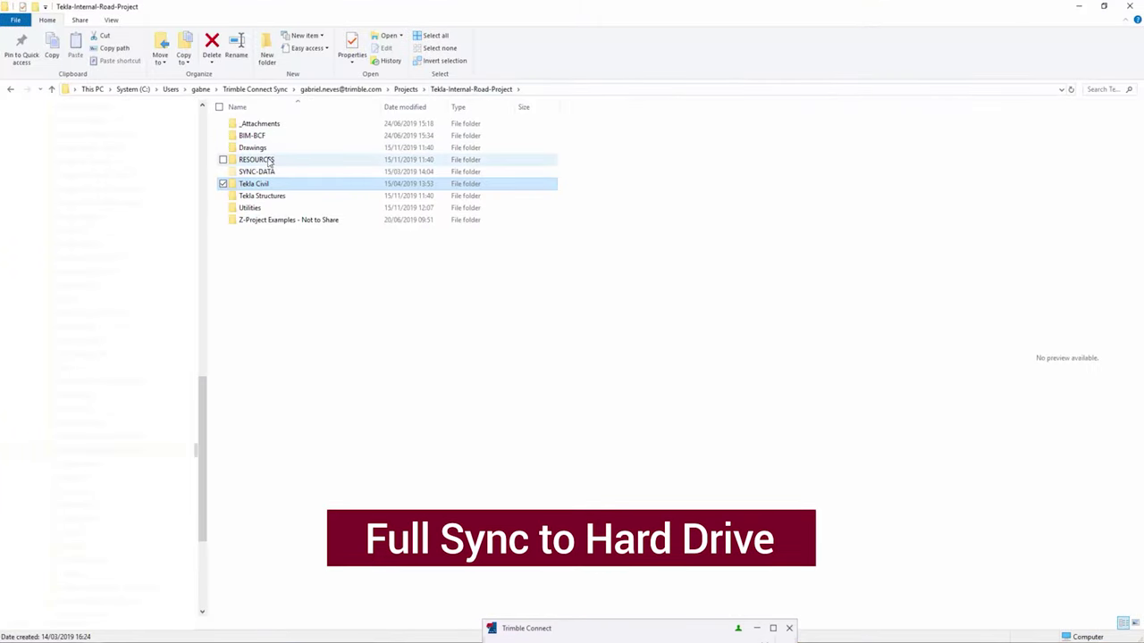
- Open the synced project's RESOURCES folder of road XML files and a DWG, then restore Explorer to its tile
{"action": "double_click", "coordinate": [262, 161]}
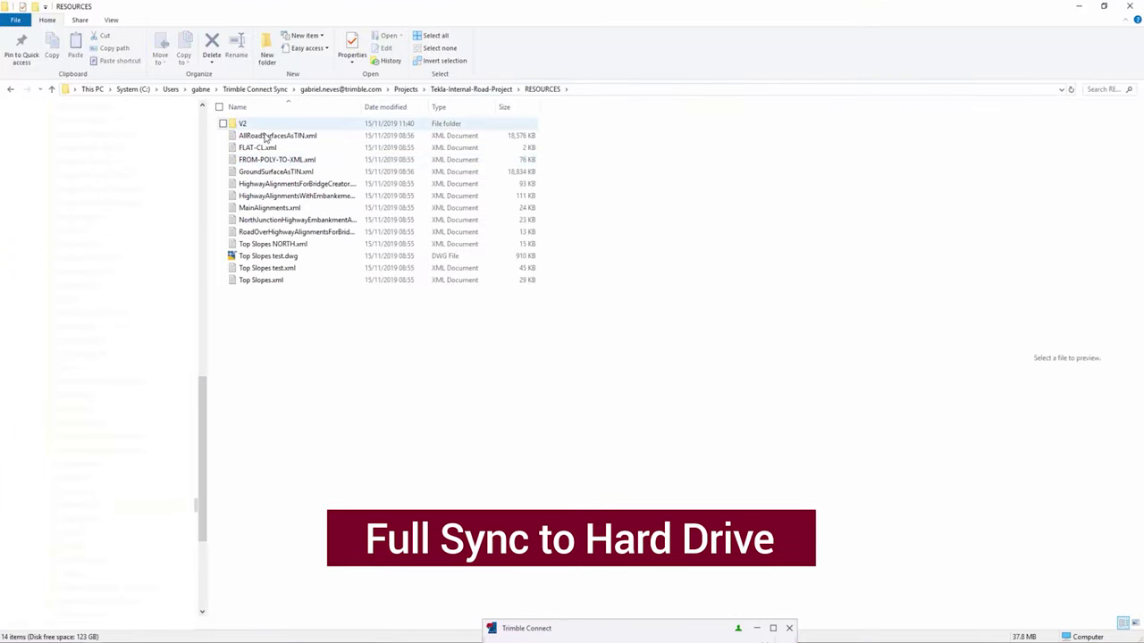
{"action": "left_click", "coordinate": [476, 89]}
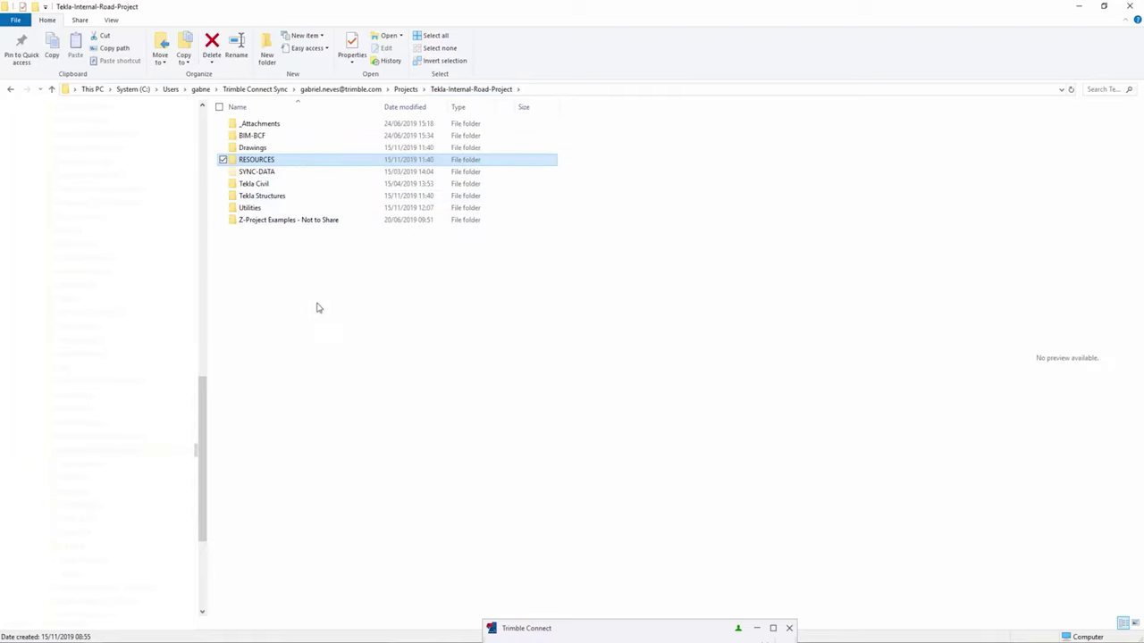
{"action": "double_click", "coordinate": [252, 160]}
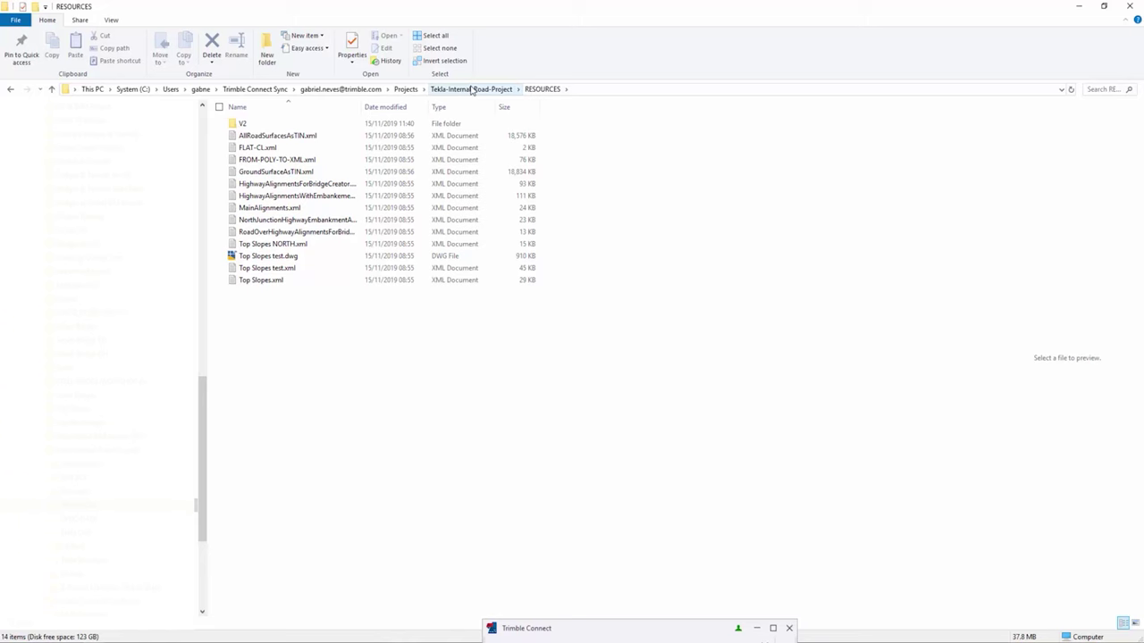
{"action": "left_click", "coordinate": [1104, 5]}
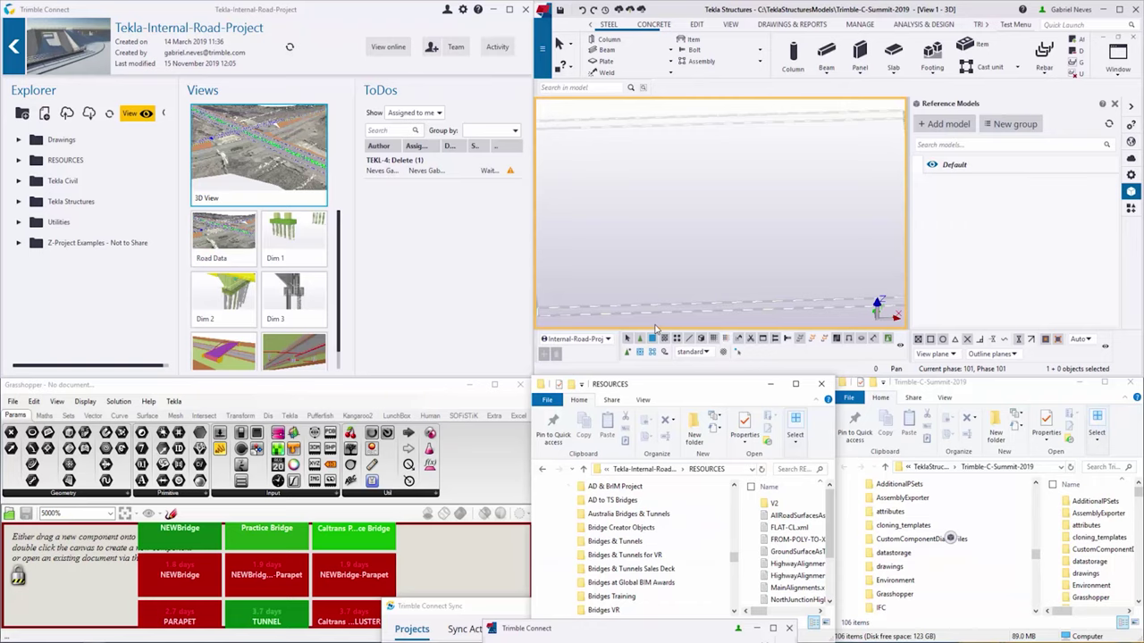
{"action": "left_click", "coordinate": [712, 193]}
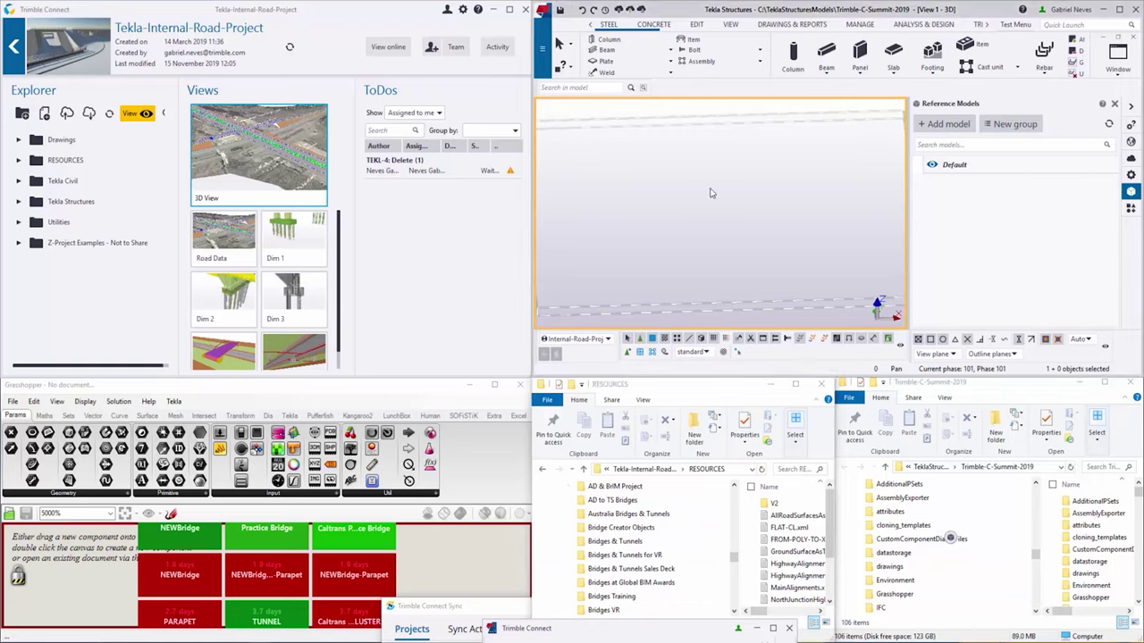
- Maximize Tekla Structures and open the Trimble Connect panel via File > Import, moved higher on screen
{"action": "left_click", "coordinate": [1121, 9]}
{"action": "left_click", "coordinate": [10, 24]}
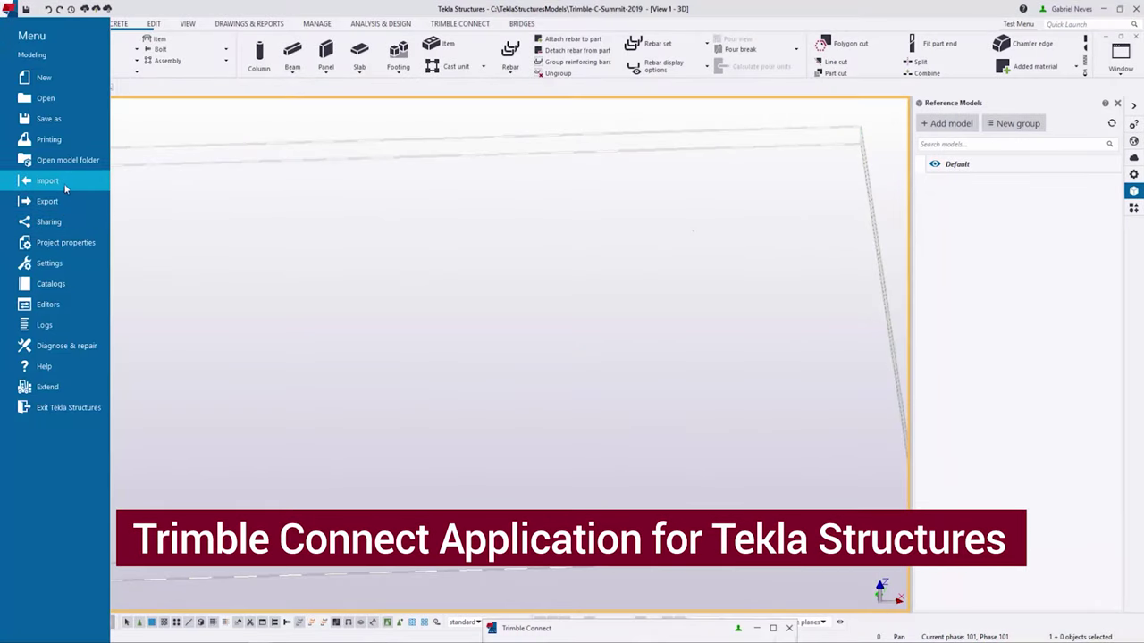
{"action": "left_click", "coordinate": [64, 186]}
{"action": "left_click", "coordinate": [154, 227]}
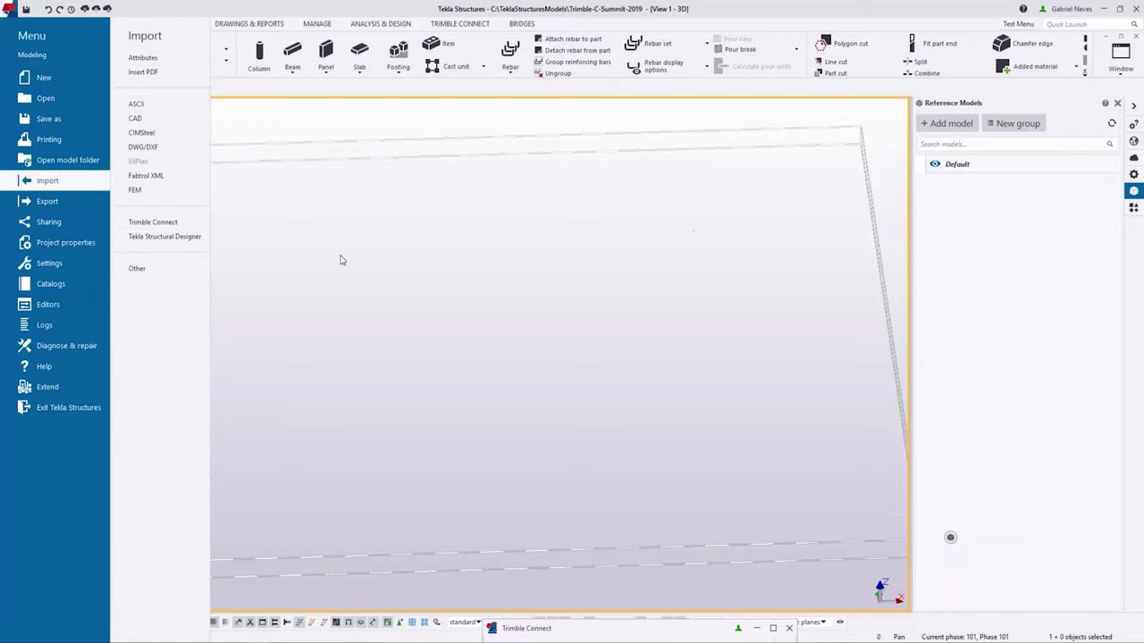
{"action": "left_click_drag", "start_coordinate": [538, 465], "coordinate": [529, 136]}
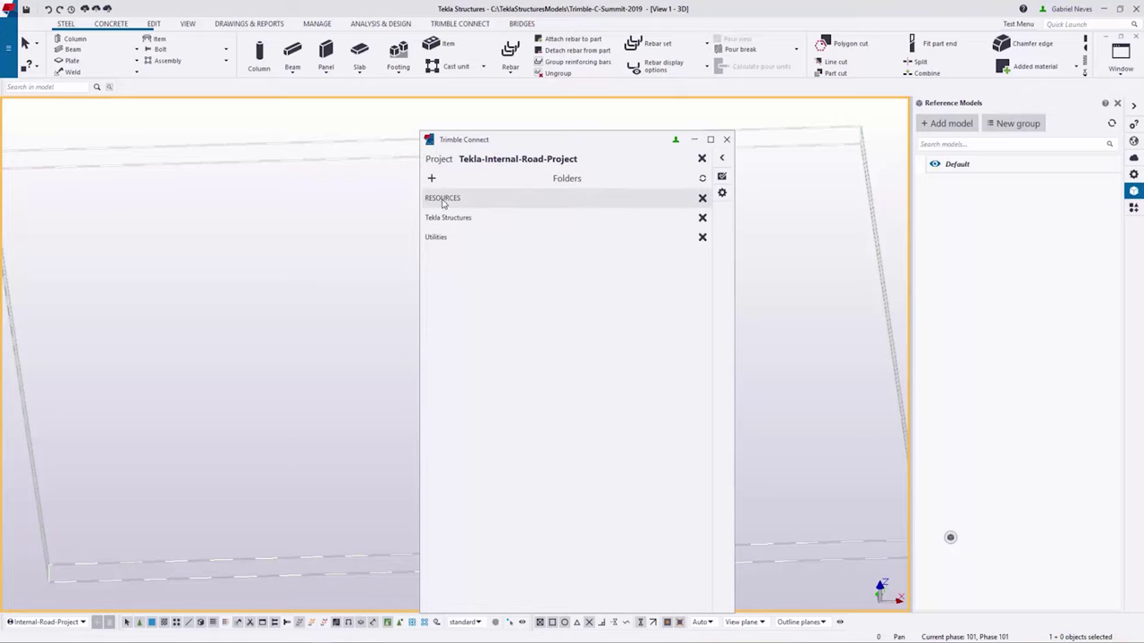
- Start adding the Tekla-Internal-Road-Project folder to the panel, then cancel it
{"action": "left_click", "coordinate": [432, 179]}
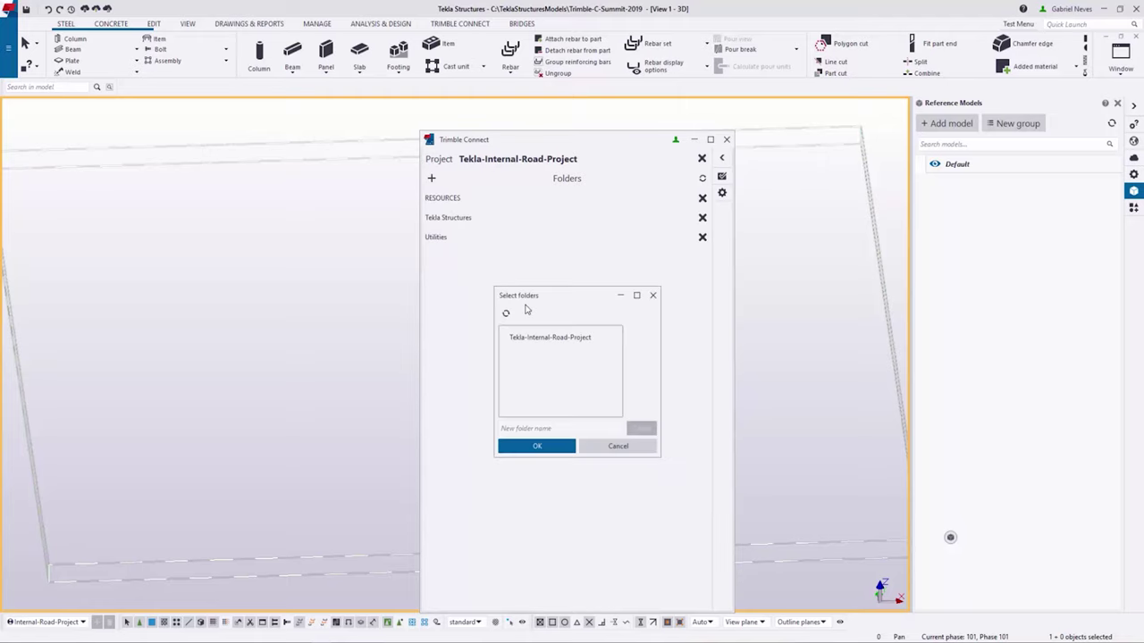
{"action": "left_click", "coordinate": [524, 339]}
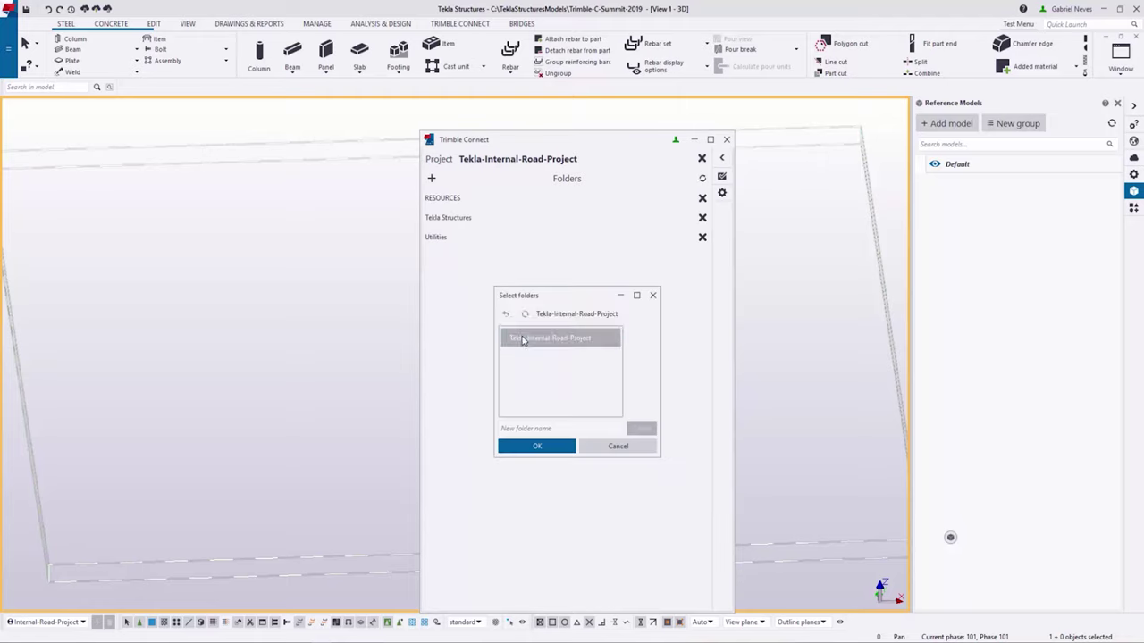
{"action": "scroll", "coordinate": [543, 375], "scroll_direction": "down", "scroll_amount": 1}
{"action": "scroll", "coordinate": [541, 376], "scroll_direction": "up", "scroll_amount": 1}
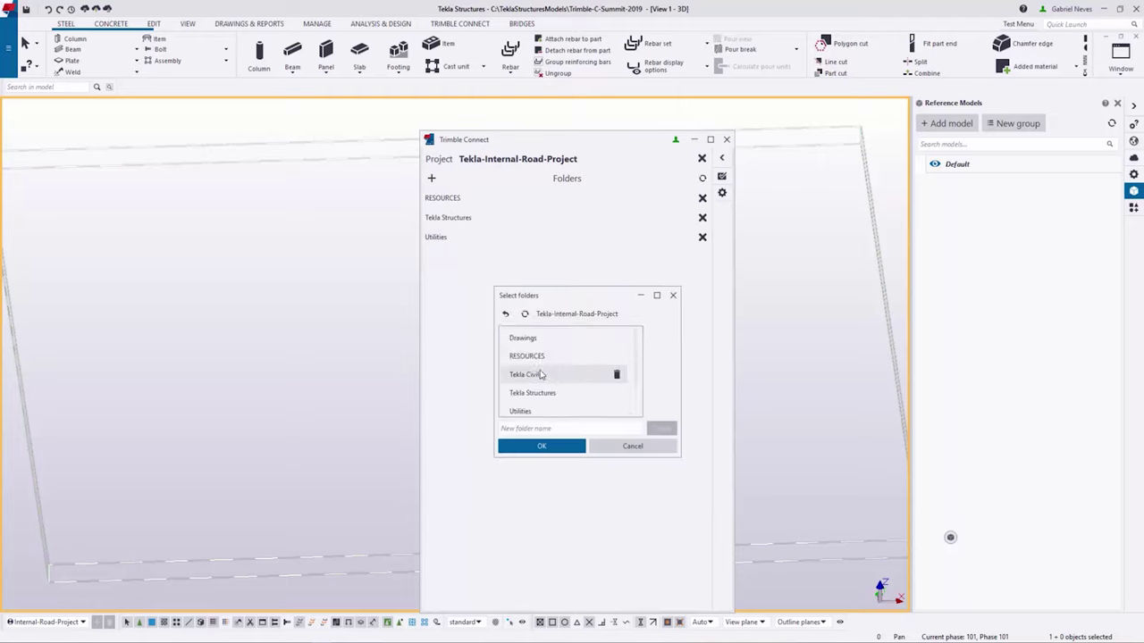
{"action": "left_click", "coordinate": [626, 446]}
- Add HighwayAlignmentsWithEmbankmentsForBridgeCreator and RoadOverHighwayAlignmentsForBridgeCreator from RESOURCES as reference models
{"action": "left_click", "coordinate": [444, 199]}
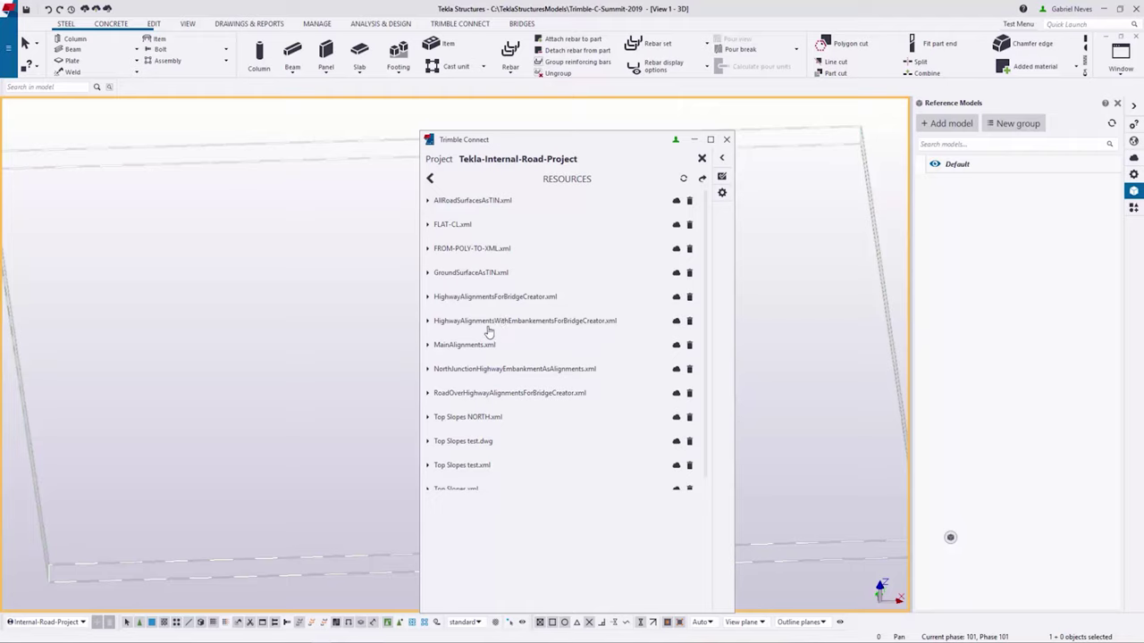
{"action": "left_click", "coordinate": [677, 325]}
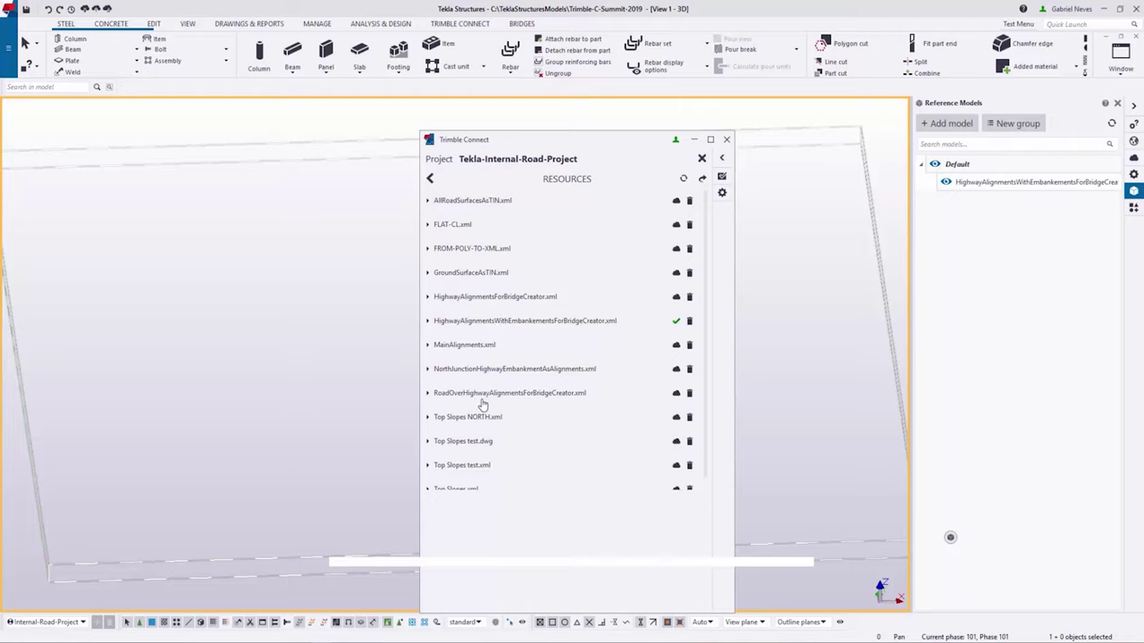
{"action": "left_click", "coordinate": [659, 396]}
{"action": "left_click_drag", "start_coordinate": [608, 142], "coordinate": [622, 618]}
- Set the HighwayAlignmentsWithEmbankments reference model's location to Base point: Internal-Road-Project
{"action": "left_click", "coordinate": [1010, 183]}
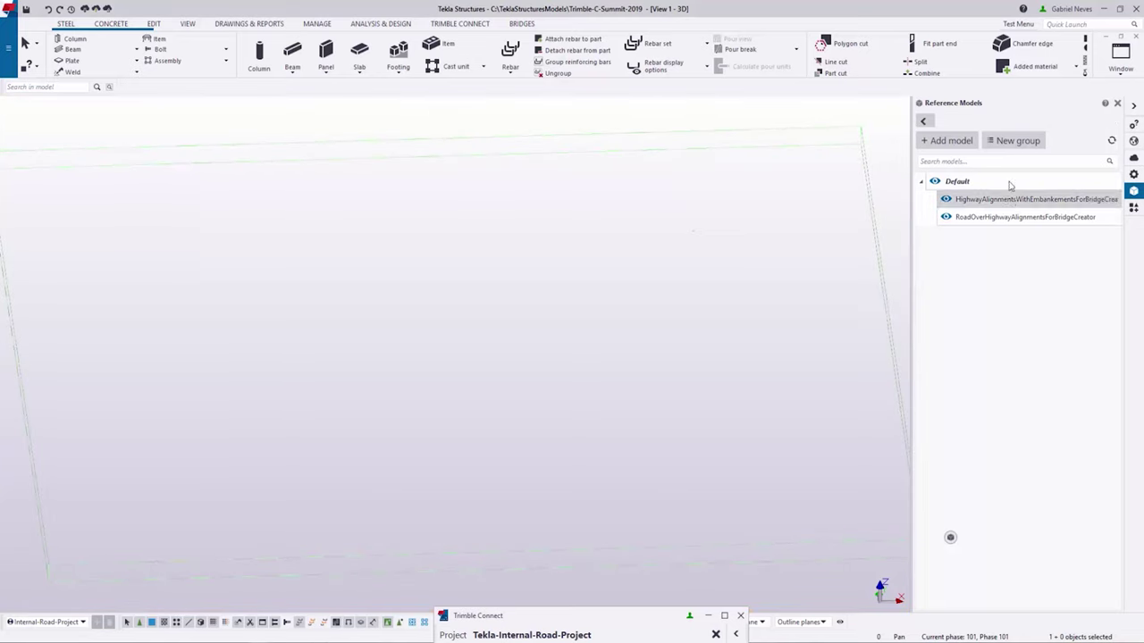
{"action": "left_click", "coordinate": [1009, 199]}
{"action": "left_click", "coordinate": [1017, 300]}
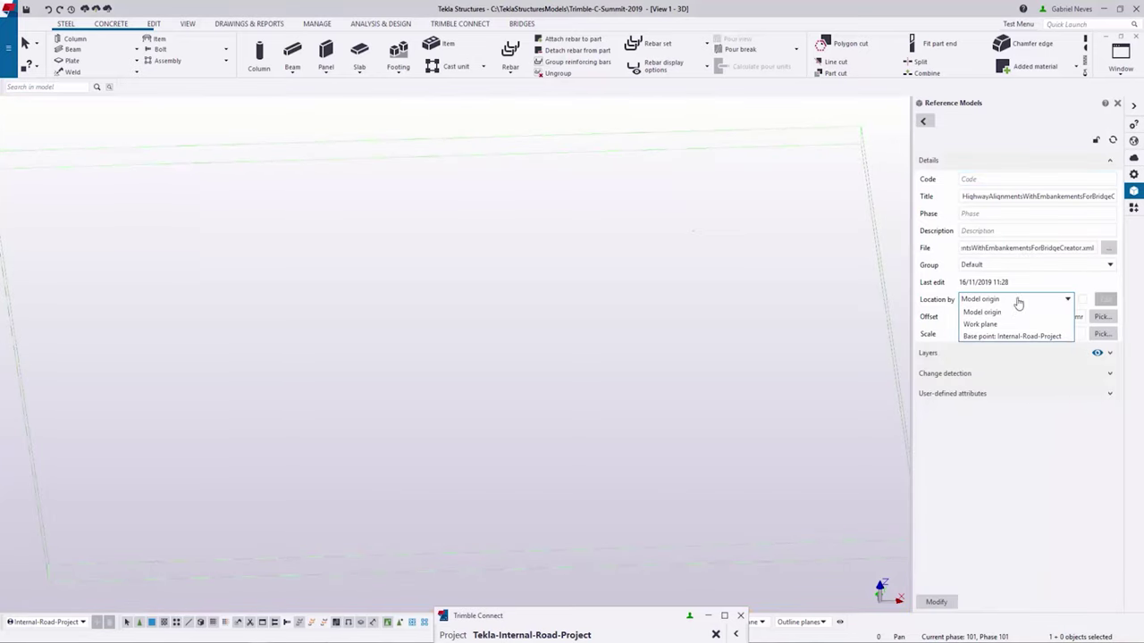
{"action": "left_click", "coordinate": [997, 337]}
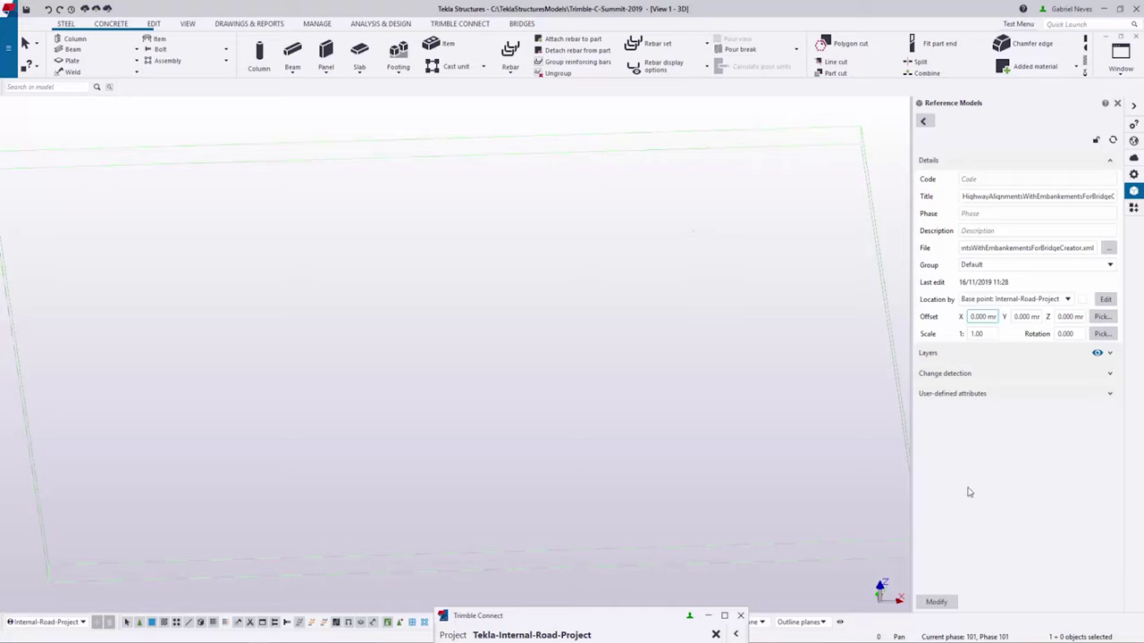
{"action": "left_click", "coordinate": [938, 604]}
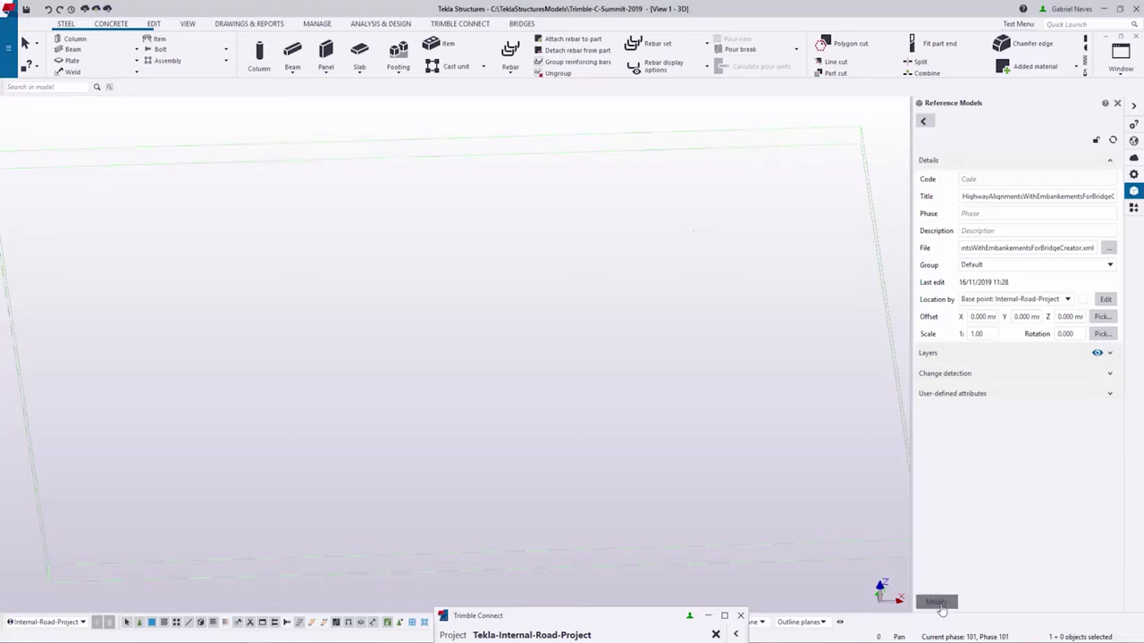
{"action": "left_click", "coordinate": [926, 124]}
- Set the RoadOverHighwayAlignments reference model's location to Base point: Internal-Road-Project as well
{"action": "double_click", "coordinate": [1004, 201]}
{"action": "left_click", "coordinate": [1014, 299]}
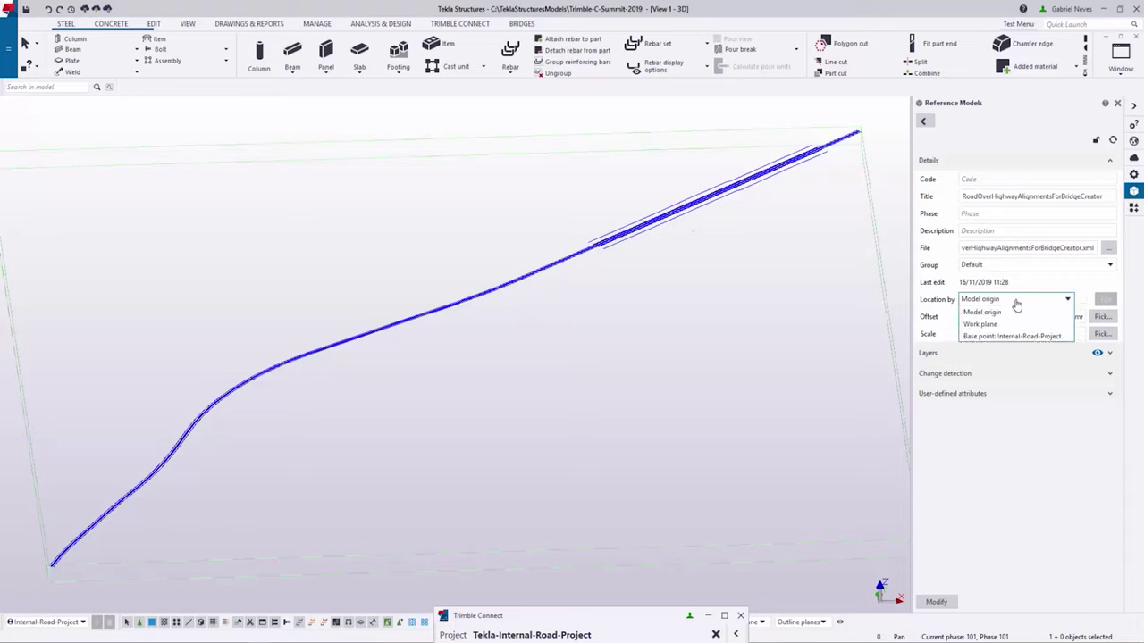
{"action": "left_click", "coordinate": [1021, 338]}
{"action": "left_click", "coordinate": [937, 602]}
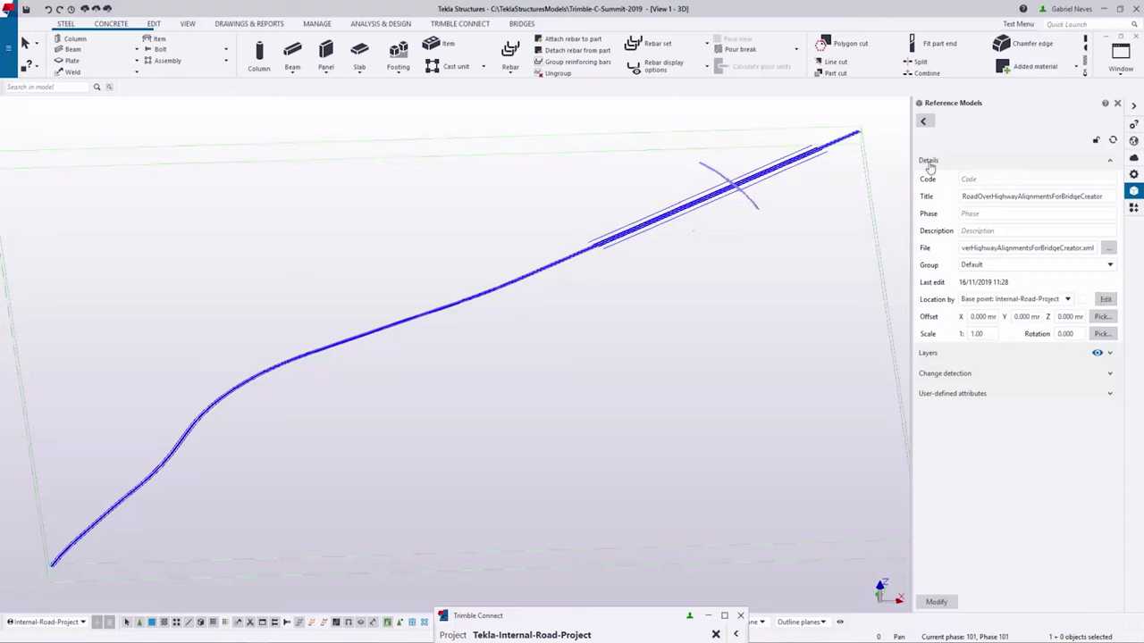
{"action": "left_click", "coordinate": [922, 123]}
- Zoom and rotate the 3D view to inspect the road alignment crossing the highway lines
{"action": "left_click", "coordinate": [738, 185]}
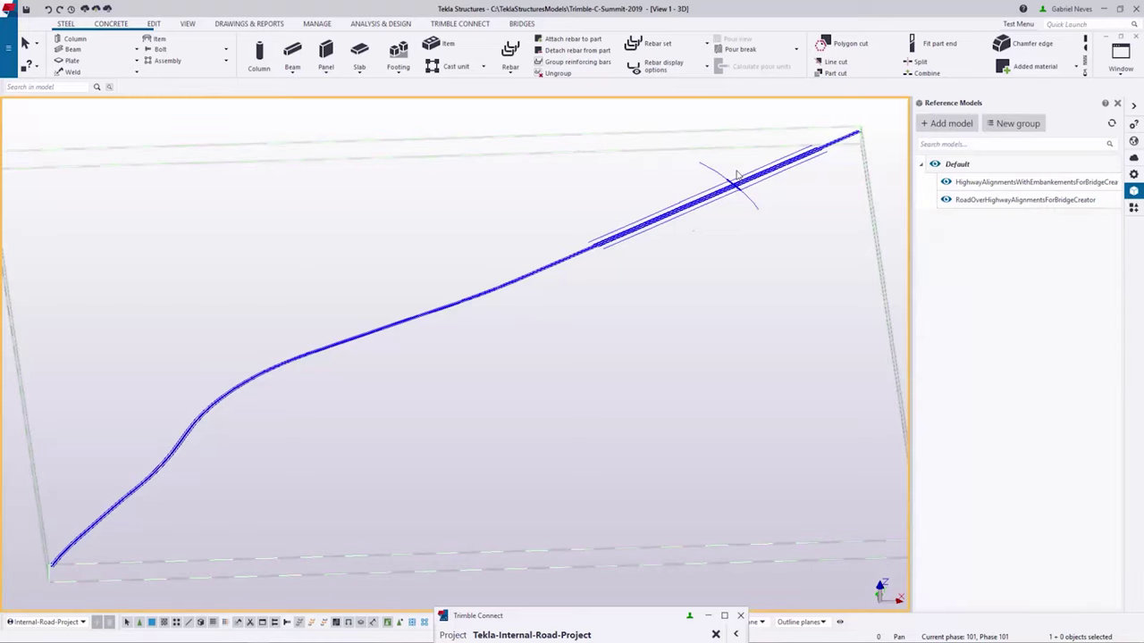
{"action": "scroll", "coordinate": [747, 203], "scroll_direction": "up", "scroll_amount": 3}
{"action": "scroll", "coordinate": [748, 204], "scroll_direction": "up", "scroll_amount": 5}
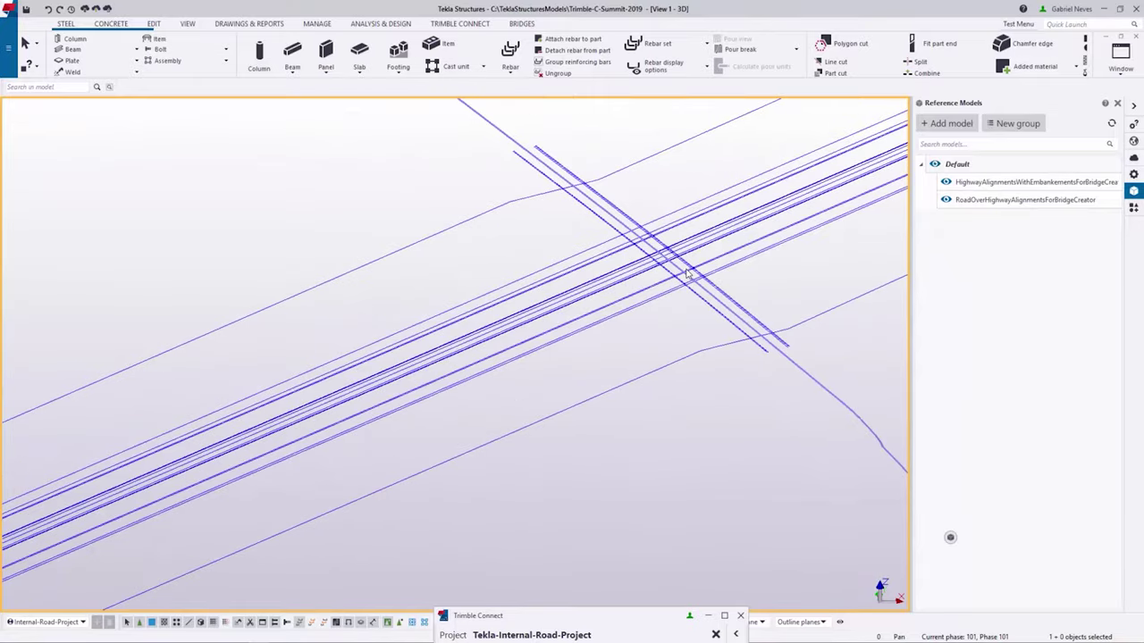
{"action": "middle_click_drag", "start_coordinate": [686, 275], "coordinate": [521, 295], "text": "ctrl"}
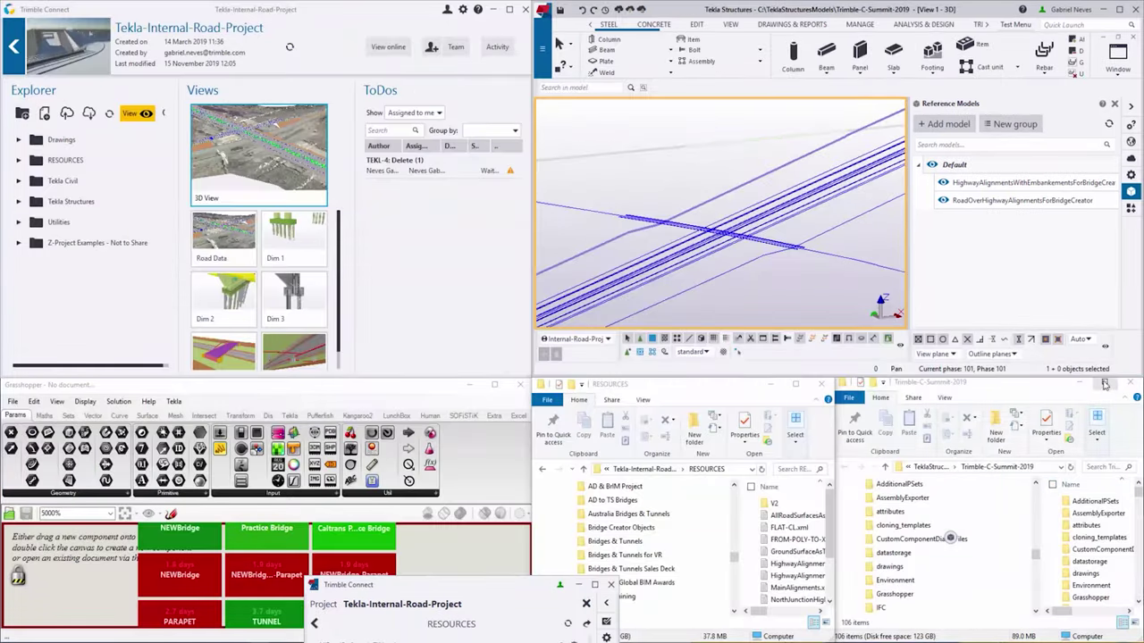
- Open Trimble-C-Summit-2019's RESOURCES folder, holding GRASSHOPPER and SAFE, with the Trimble Connect window moved aside
{"action": "left_click", "coordinate": [1104, 384]}
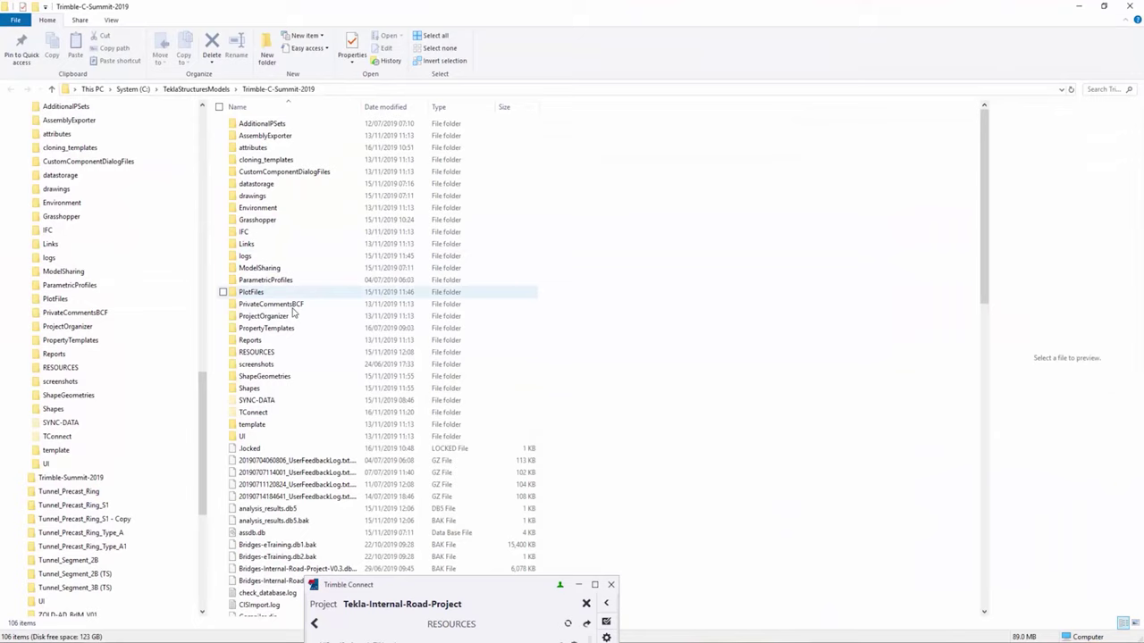
{"action": "double_click", "coordinate": [277, 354]}
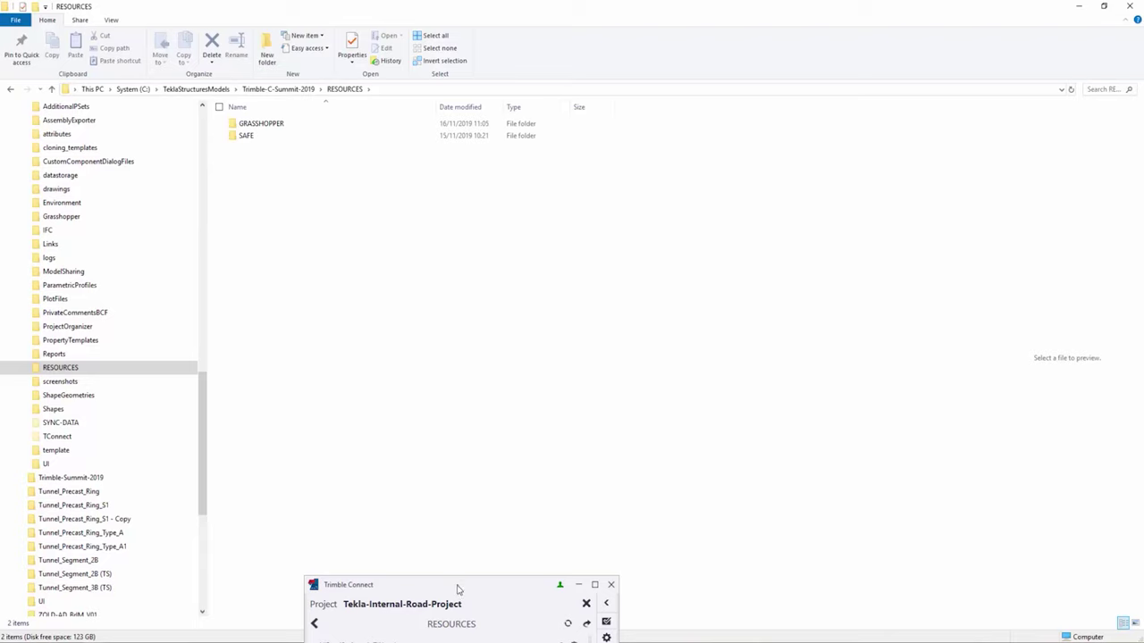
{"action": "left_click_drag", "start_coordinate": [457, 590], "coordinate": [549, 470]}
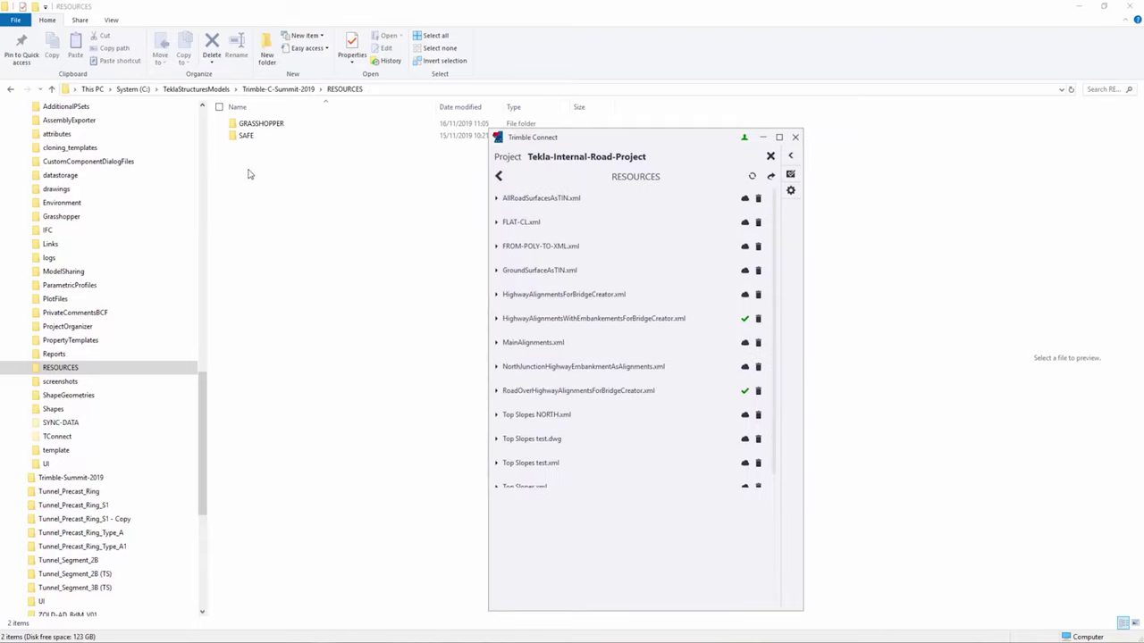
{"action": "left_click_drag", "start_coordinate": [689, 141], "coordinate": [625, 631]}
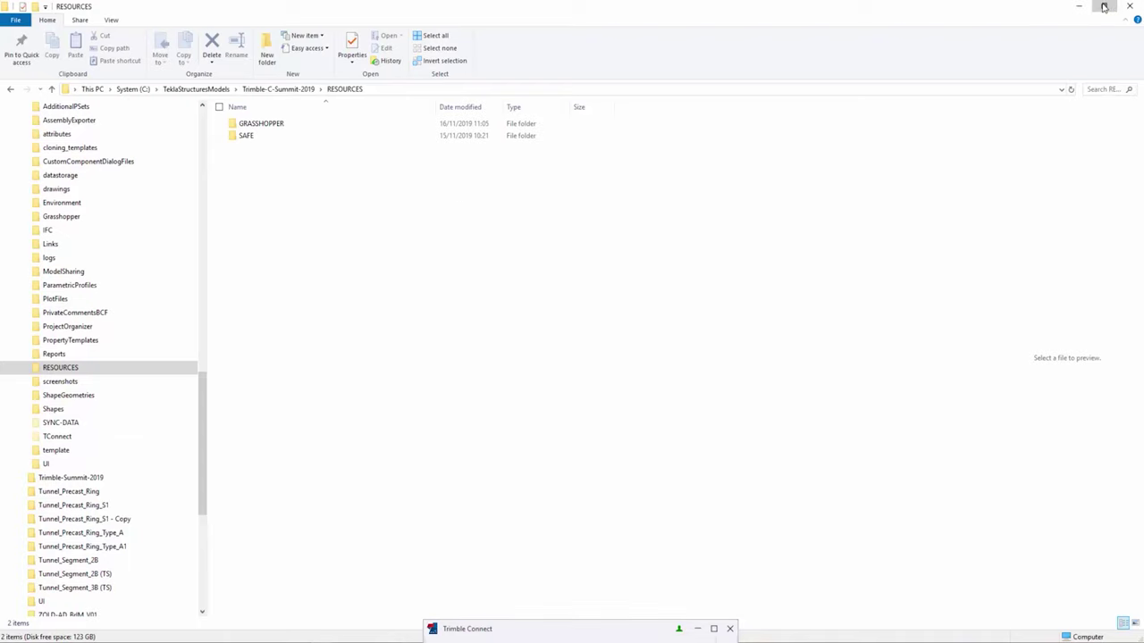
{"action": "left_click", "coordinate": [1104, 7]}
- Open Trimble Connect Sync's Advanced schedules for Tekla-Internal-Road-Project: Full Project Sync, Road LandXML, Tekla Drawings
{"action": "left_click", "coordinate": [474, 611]}
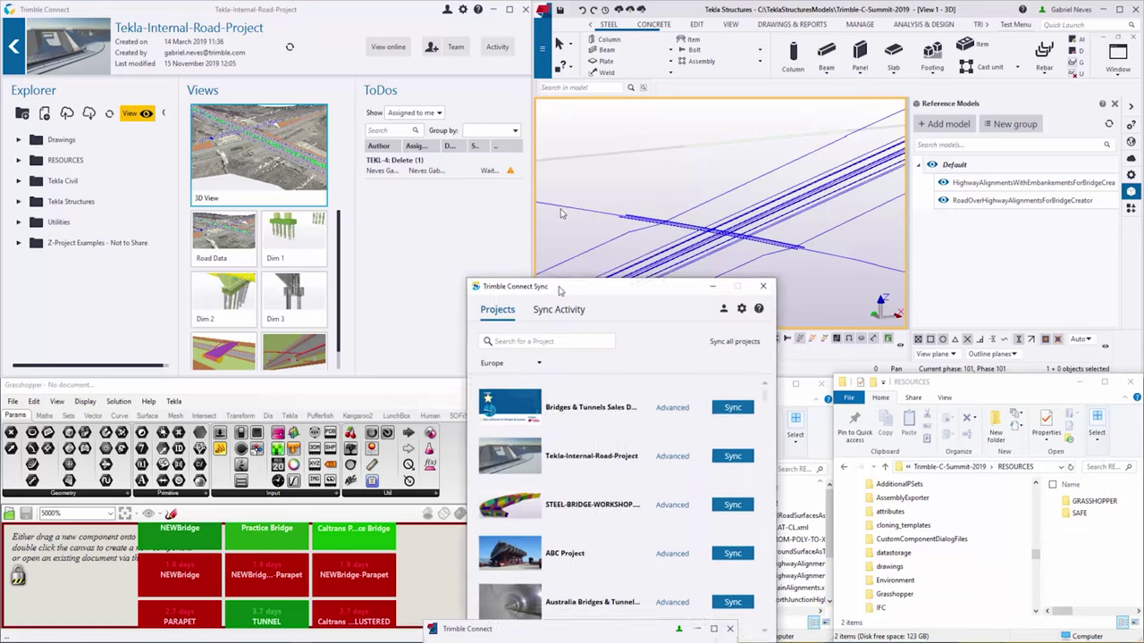
{"action": "scroll", "coordinate": [626, 358], "scroll_direction": "down", "scroll_amount": 8}
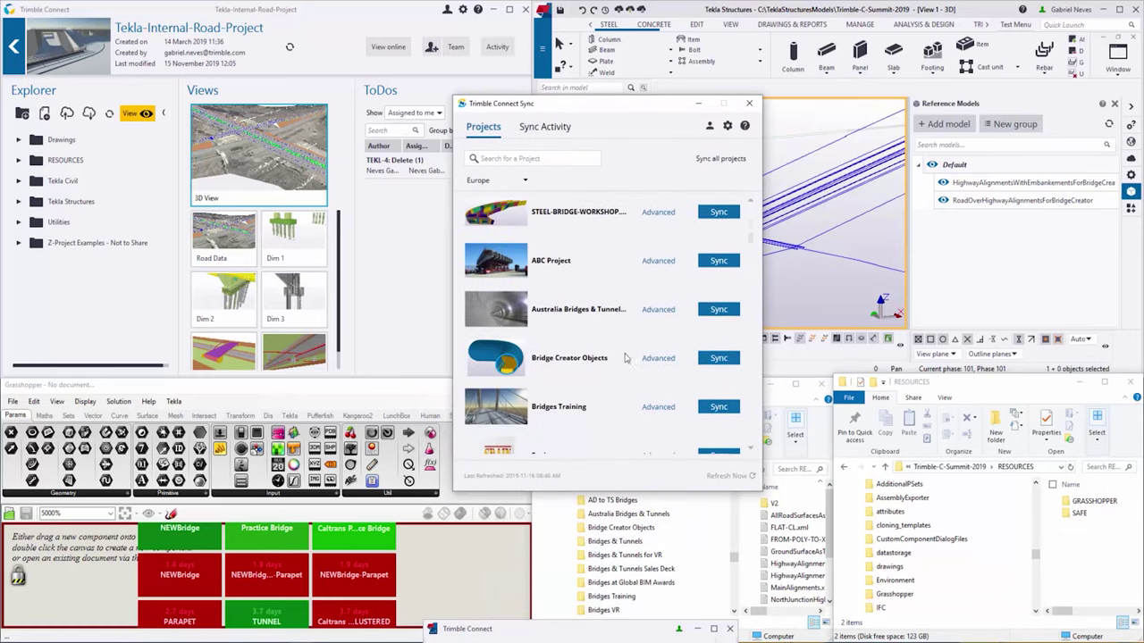
{"action": "scroll", "coordinate": [612, 367], "scroll_direction": "up", "scroll_amount": 6}
{"action": "scroll", "coordinate": [612, 366], "scroll_direction": "up", "scroll_amount": 2}
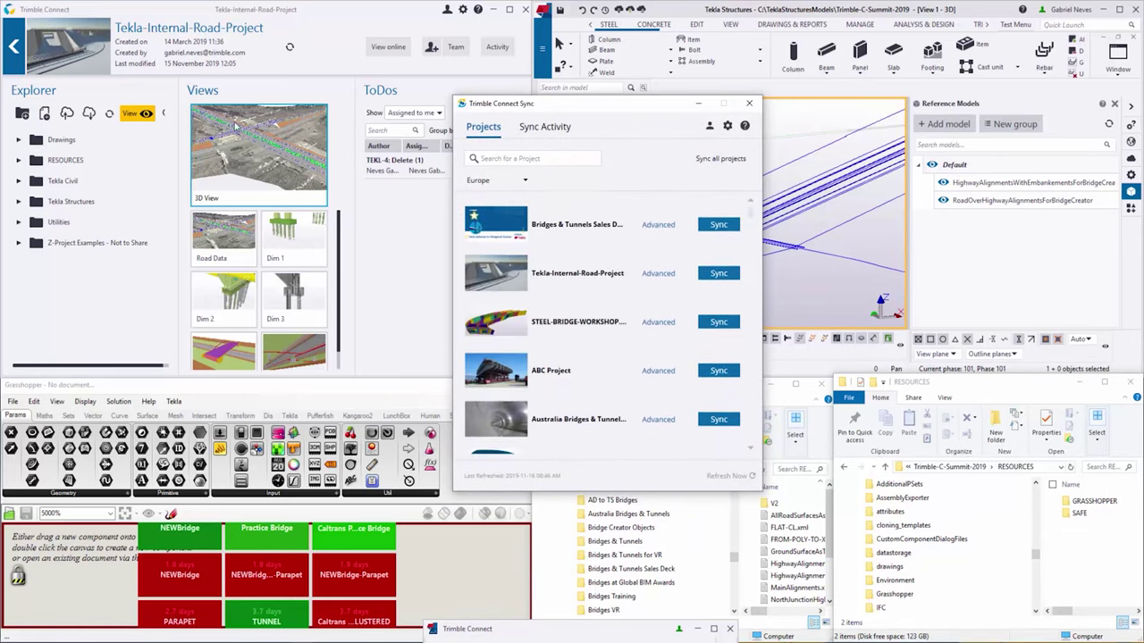
{"action": "left_click", "coordinate": [657, 275]}
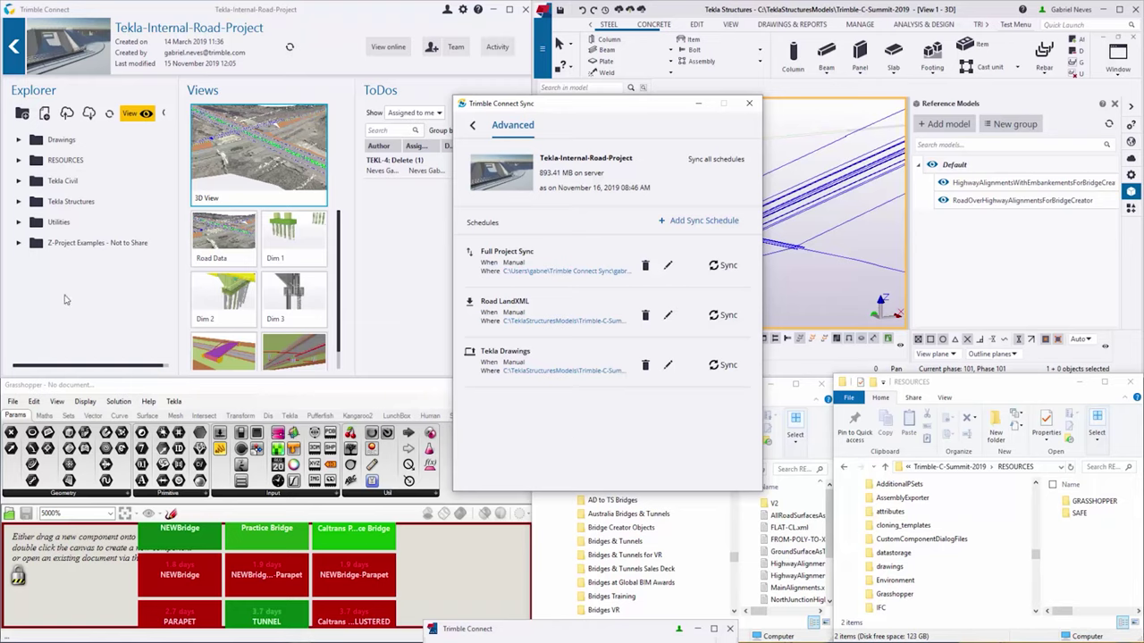
- Review the Road LandXML schedule's synced folders, including the RESOURCES contents
{"action": "left_click", "coordinate": [669, 319]}
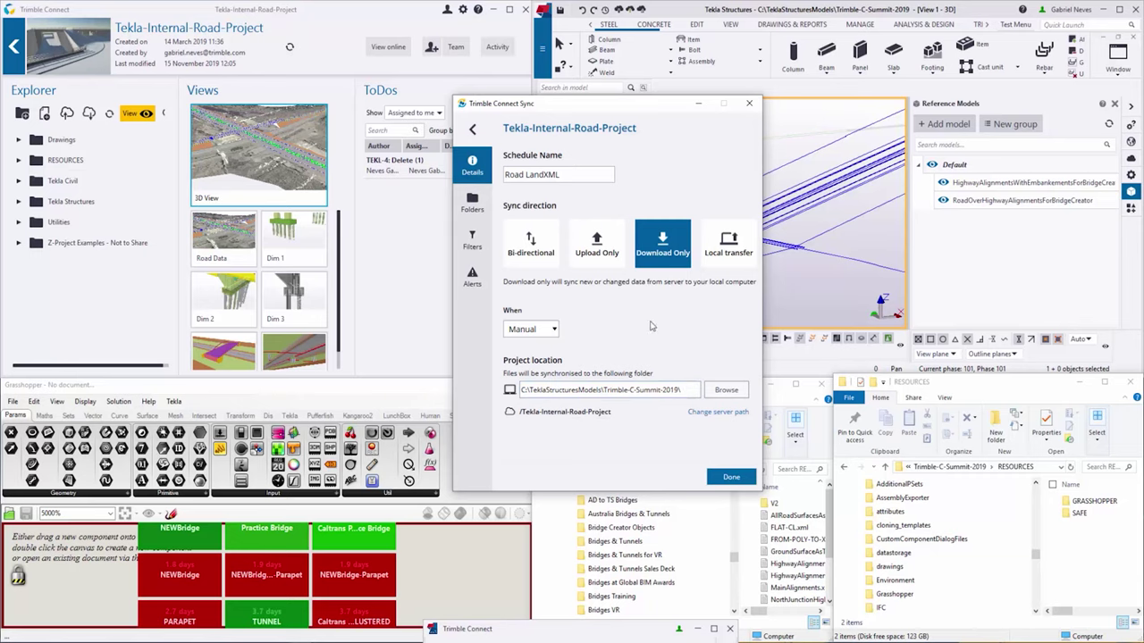
{"action": "left_click", "coordinate": [472, 201]}
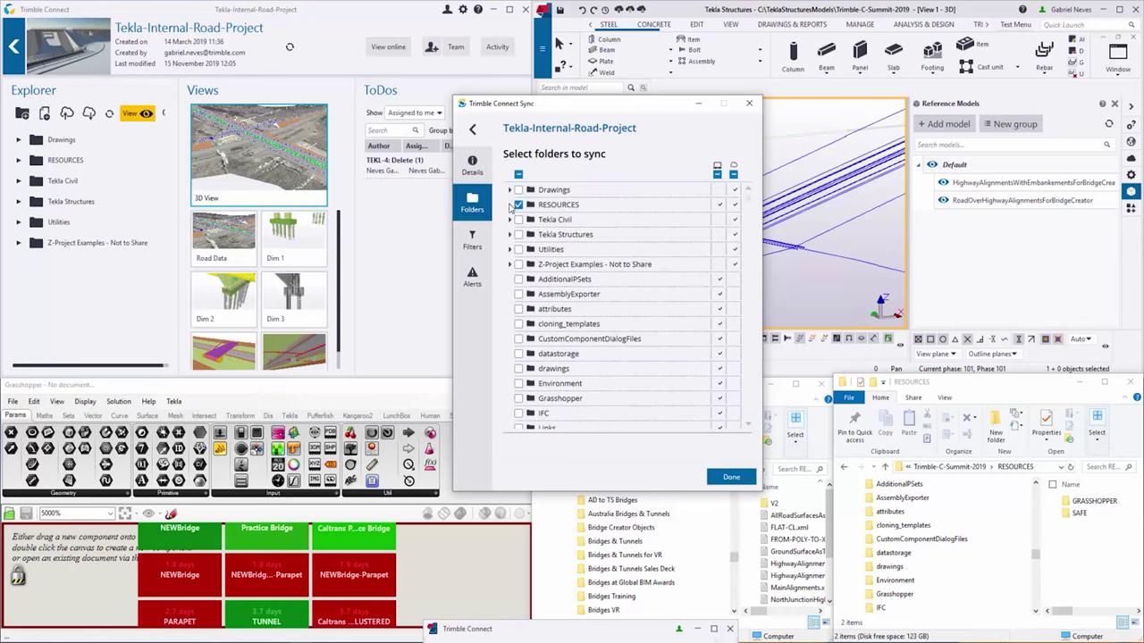
{"action": "left_click", "coordinate": [509, 205]}
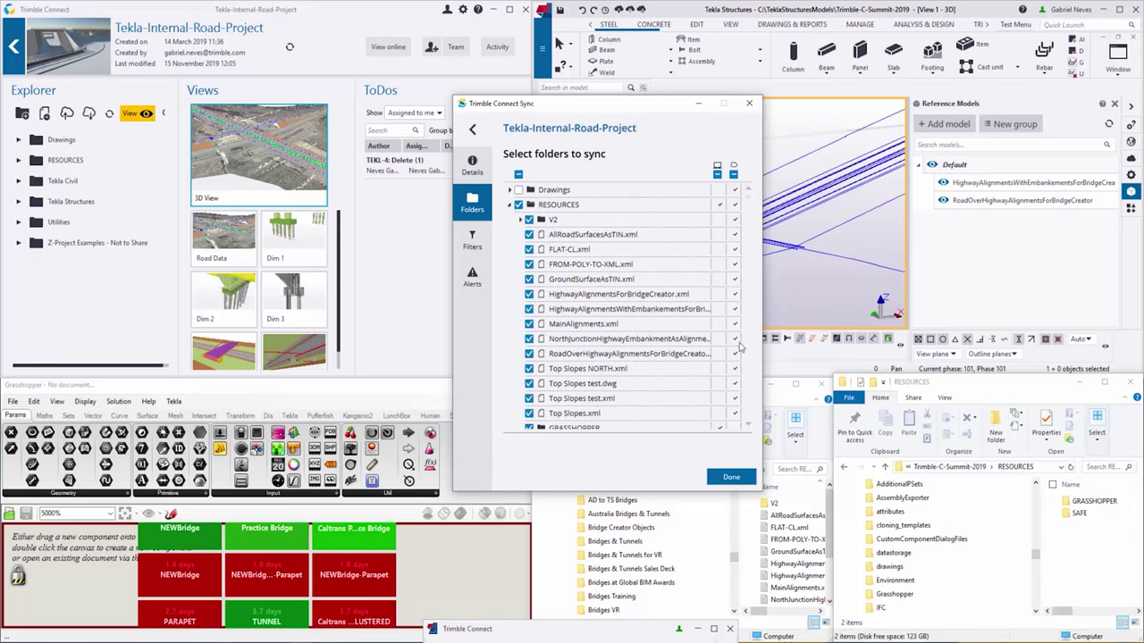
{"action": "scroll", "coordinate": [673, 355], "scroll_direction": "down", "scroll_amount": 2}
{"action": "scroll", "coordinate": [667, 357], "scroll_direction": "up", "scroll_amount": 3}
{"action": "left_click", "coordinate": [473, 128]}
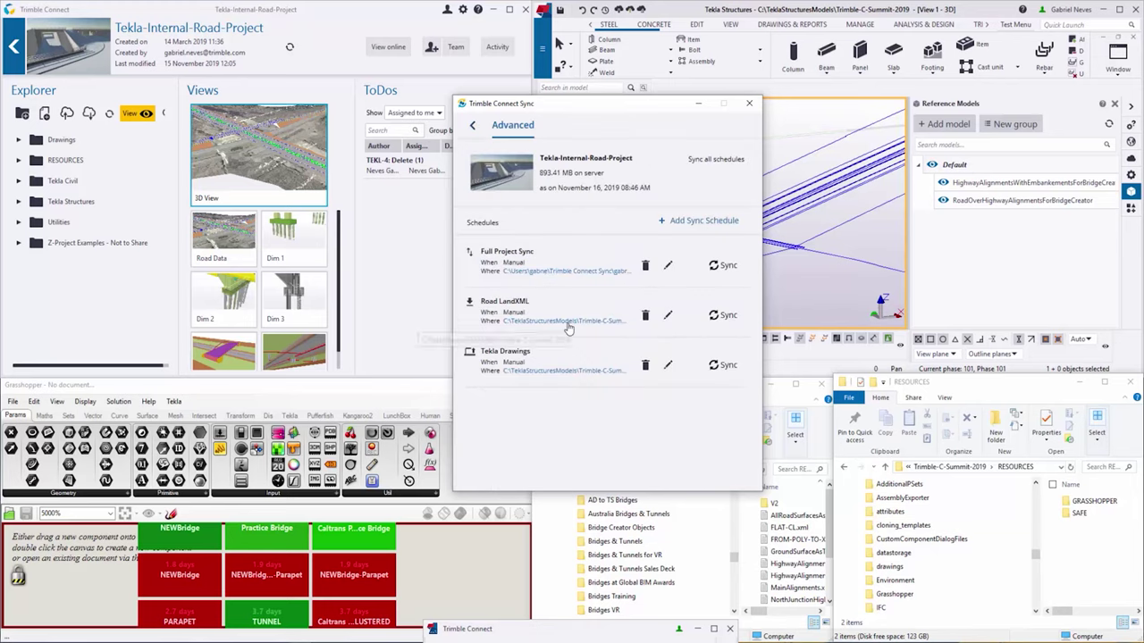
- Sync the Road LandXML schedule's 15 files into RESOURCES now, then minimize the Sync window
{"action": "left_click", "coordinate": [717, 317]}
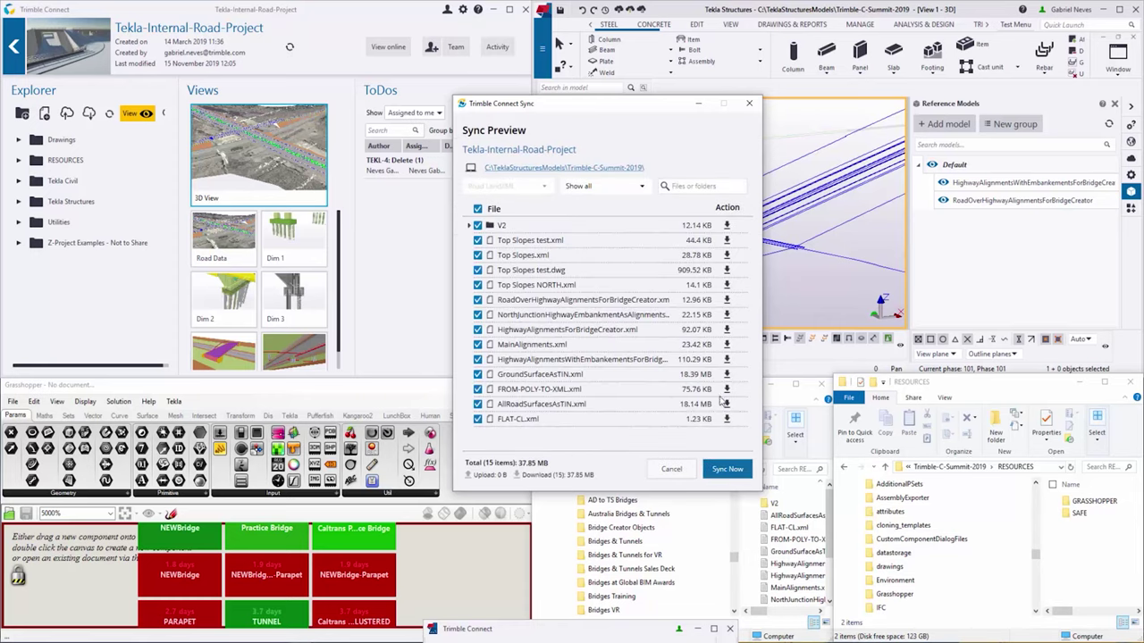
{"action": "left_click", "coordinate": [727, 469]}
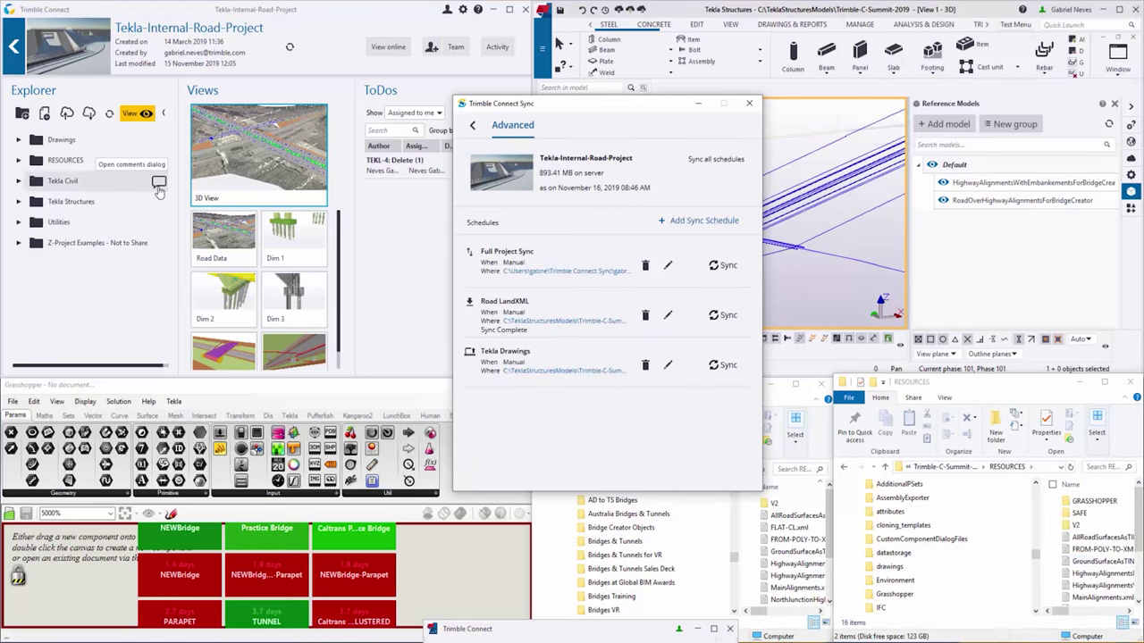
{"action": "left_click", "coordinate": [698, 103]}
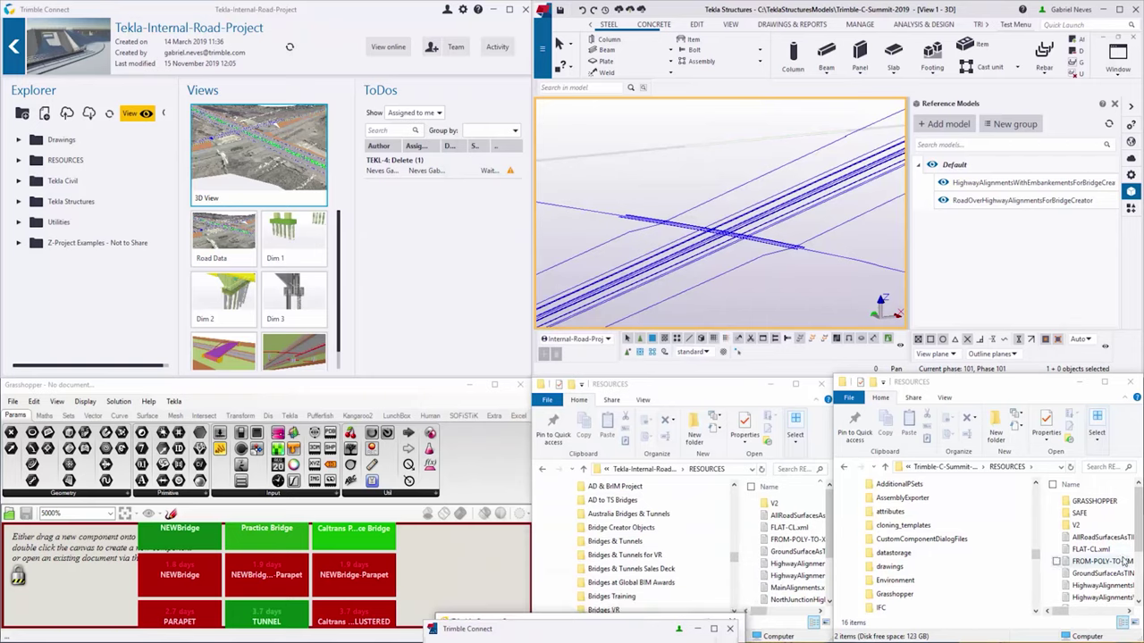
{"action": "left_click", "coordinate": [1105, 382]}
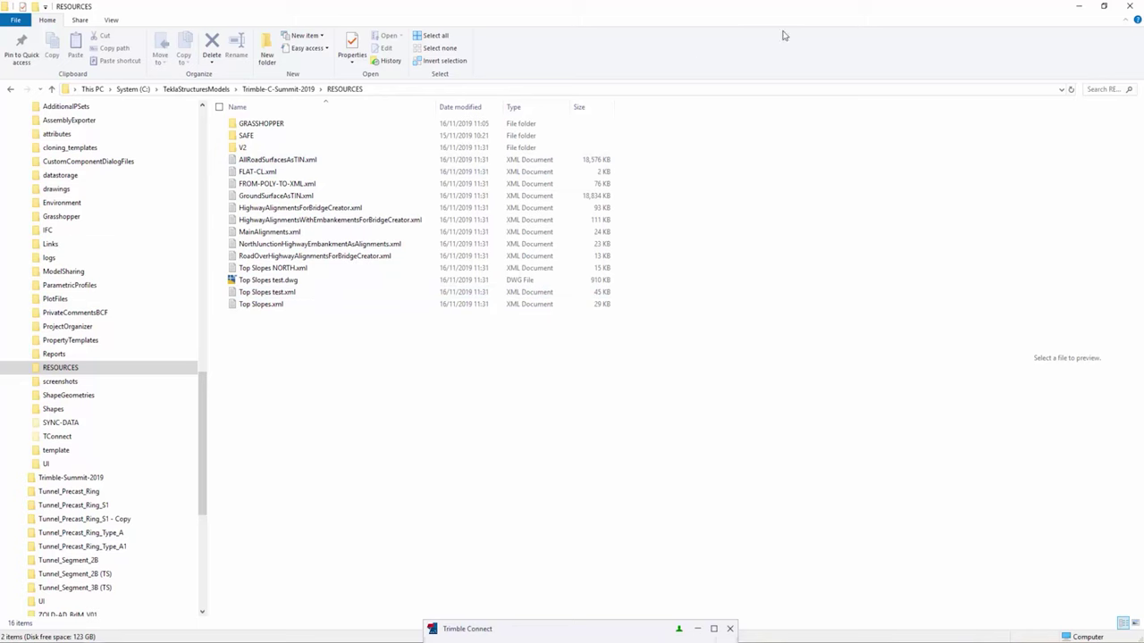
- Restore the RESOURCES Explorer window into the tiled desktop beside Tekla Structures and Grasshopper
{"action": "left_click", "coordinate": [1103, 7]}
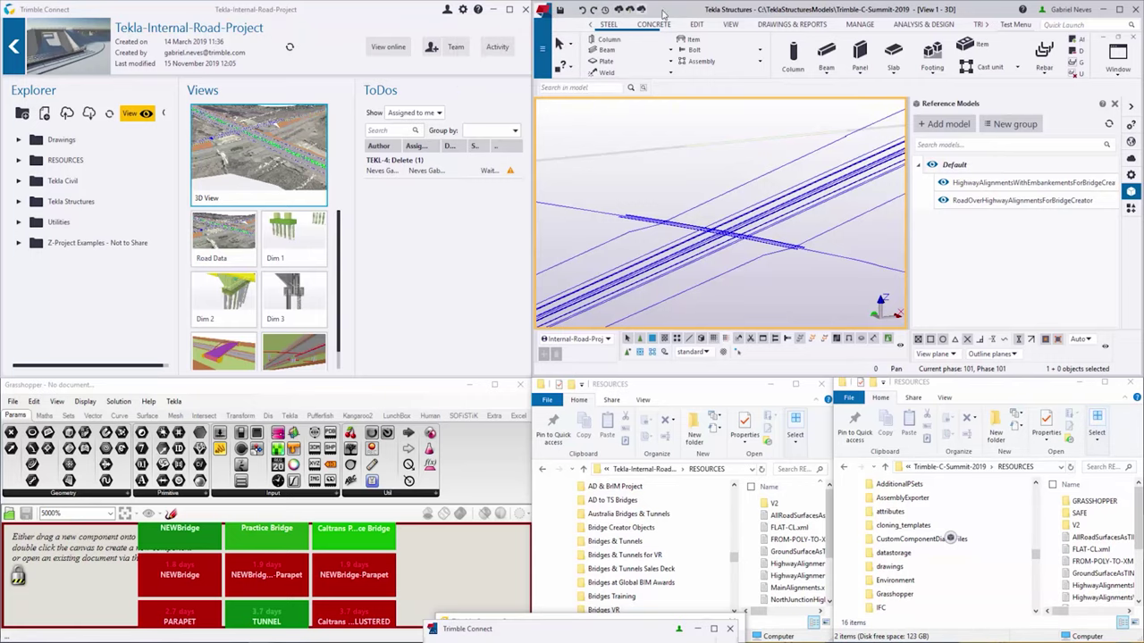
- Maximize Tekla and save the model through the Tekla Model Sharing dialog
{"action": "left_click", "coordinate": [1119, 9]}
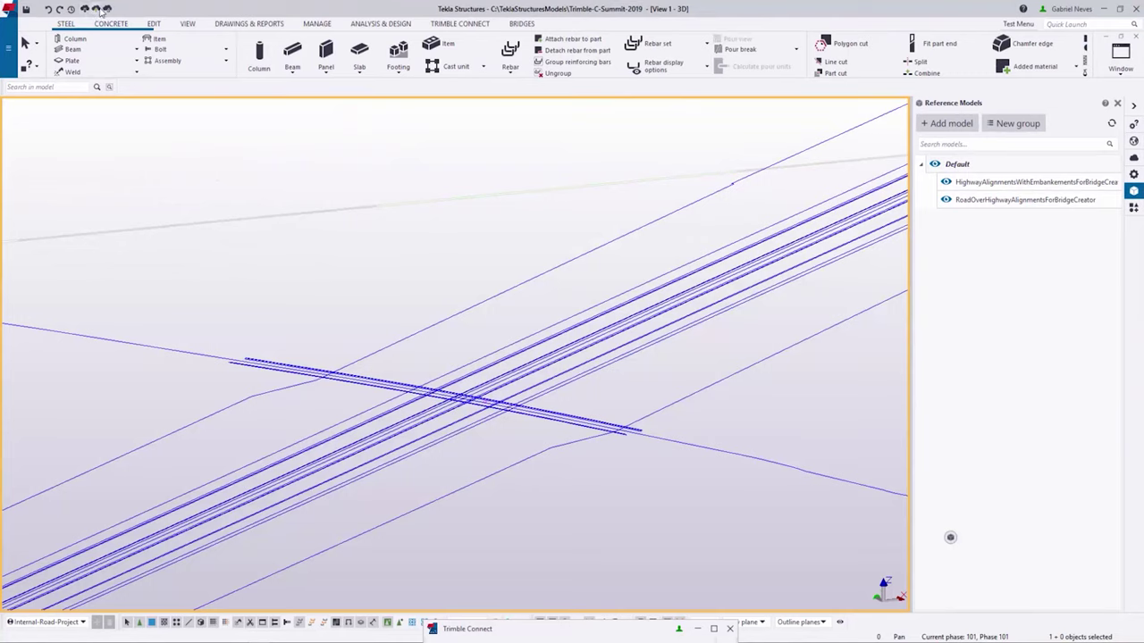
{"action": "left_click", "coordinate": [95, 9]}
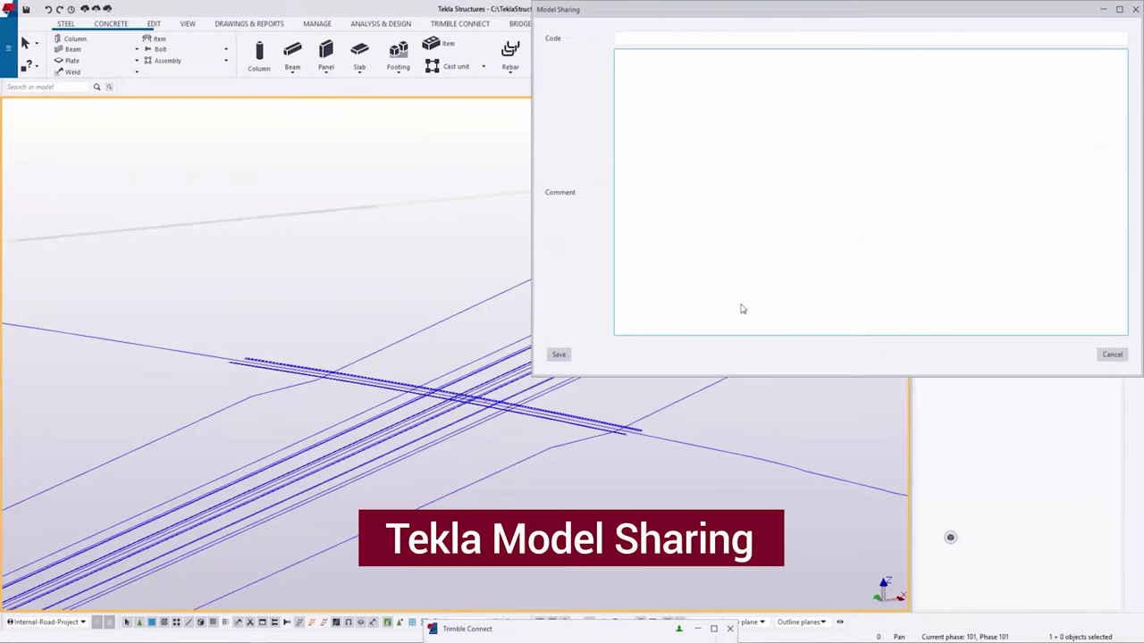
{"action": "left_click", "coordinate": [1107, 357]}
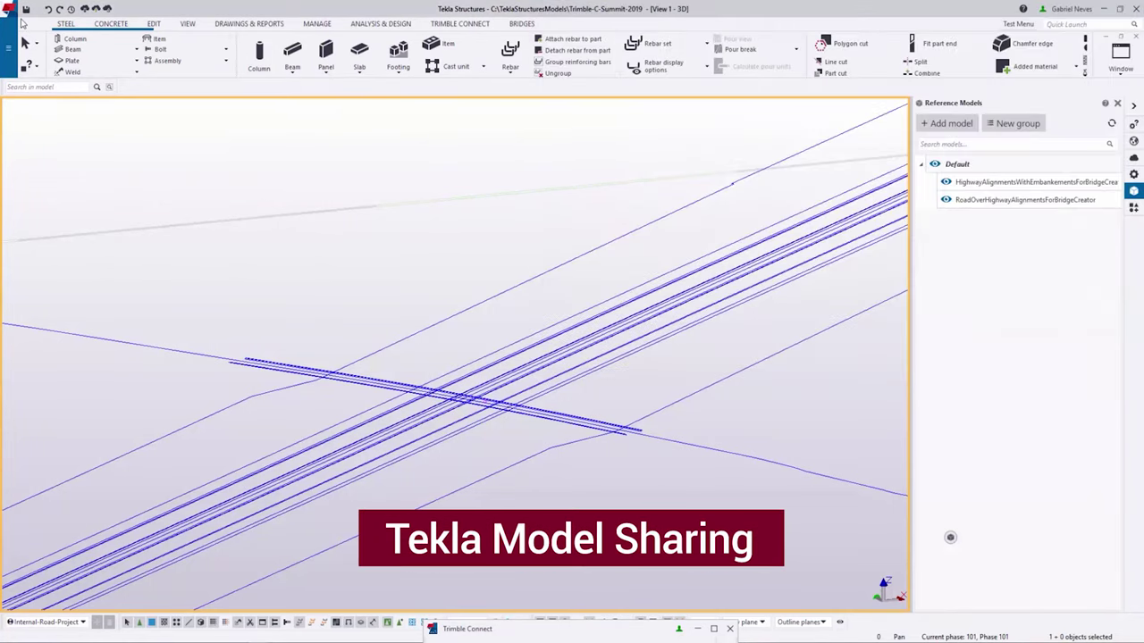
{"action": "left_click", "coordinate": [96, 9]}
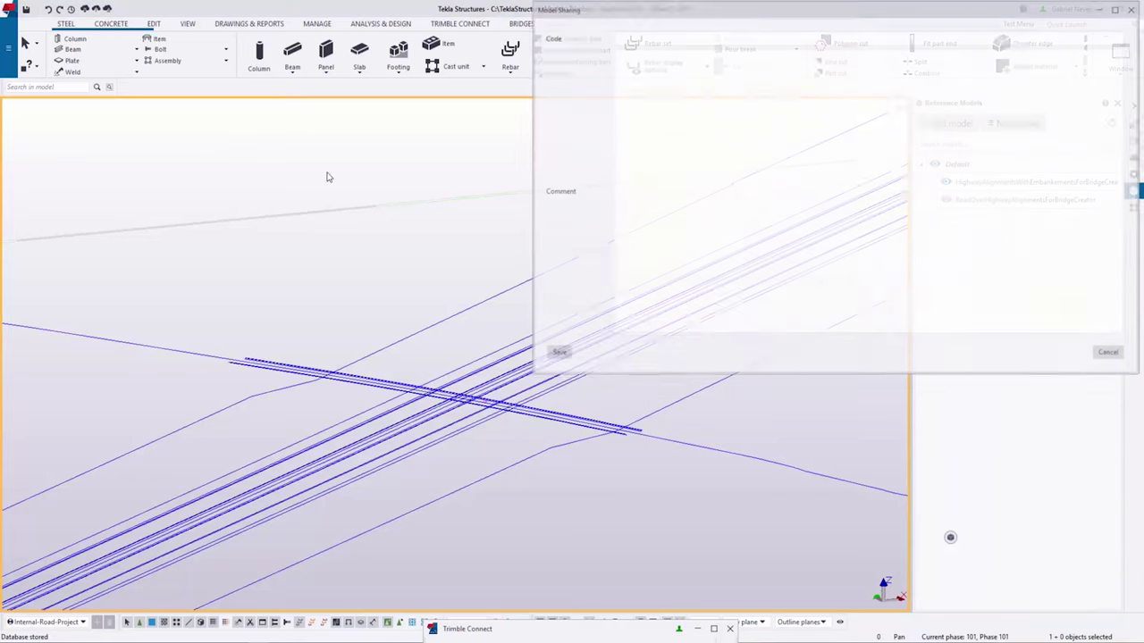
{"action": "left_click", "coordinate": [557, 356]}
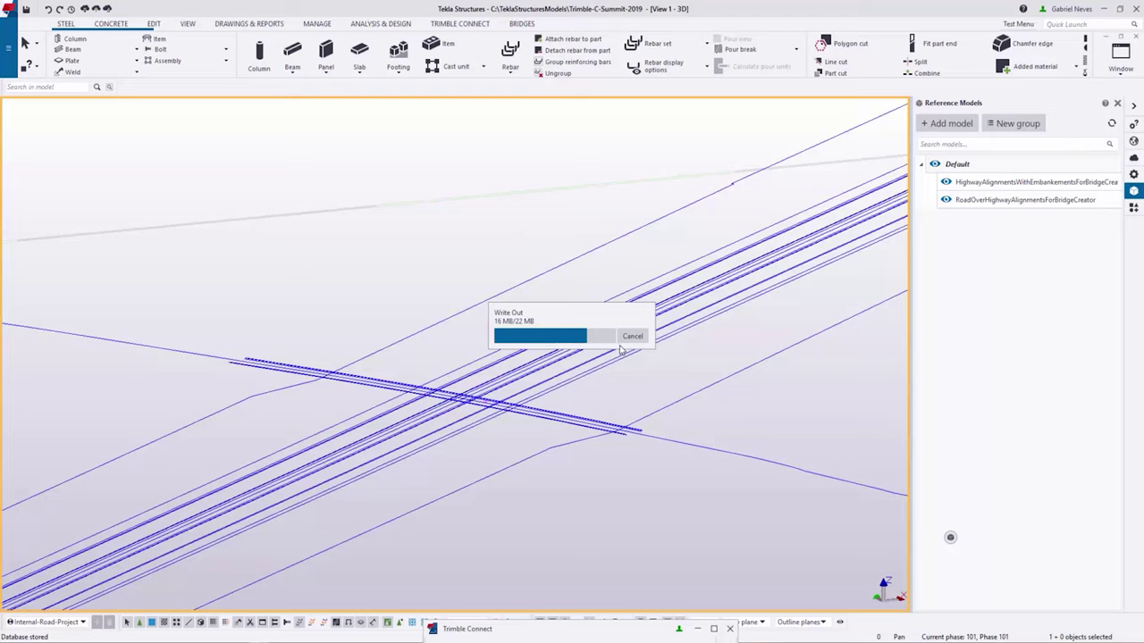
- Open Bridge Creator and cancel reading an alignment file
{"action": "left_click", "coordinate": [522, 24]}
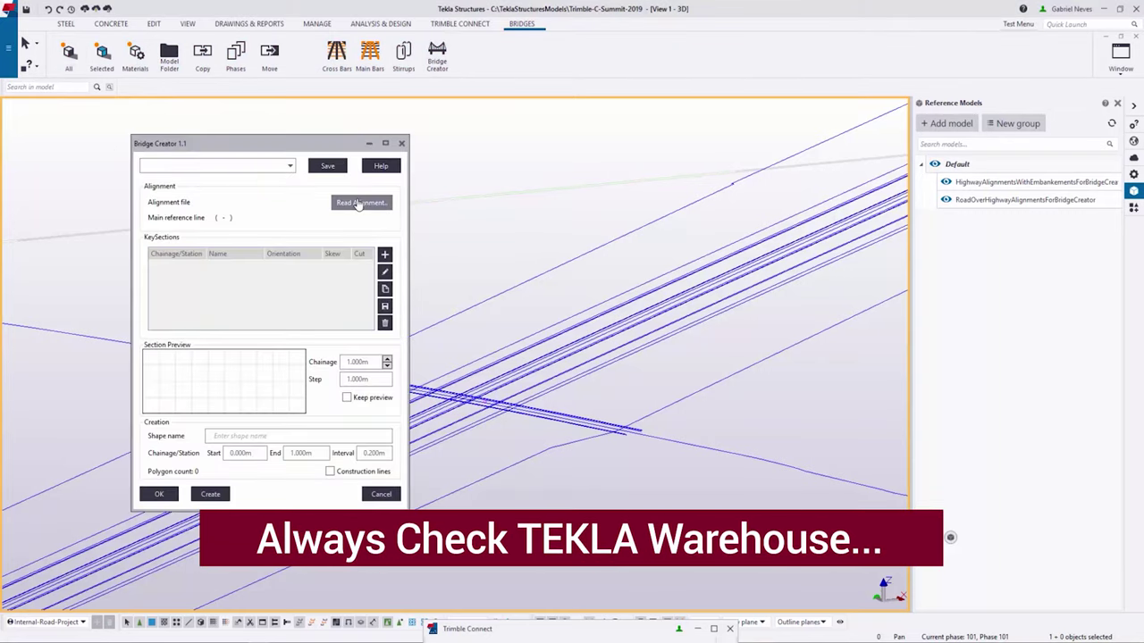
{"action": "left_click", "coordinate": [358, 204]}
{"action": "left_click", "coordinate": [313, 223]}
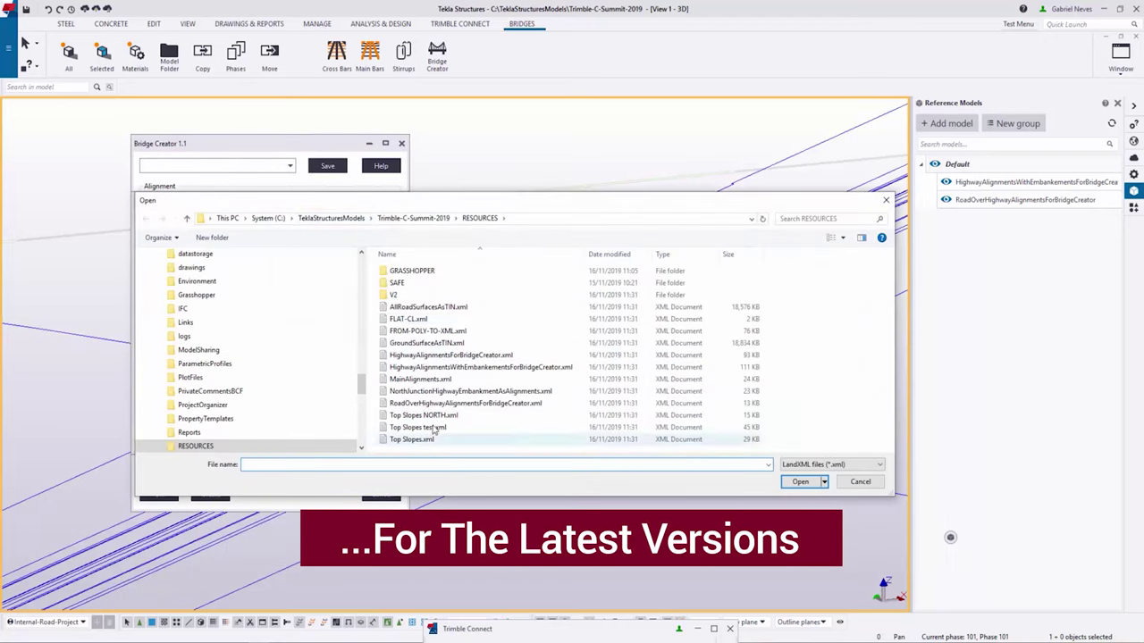
{"action": "left_click", "coordinate": [885, 201]}
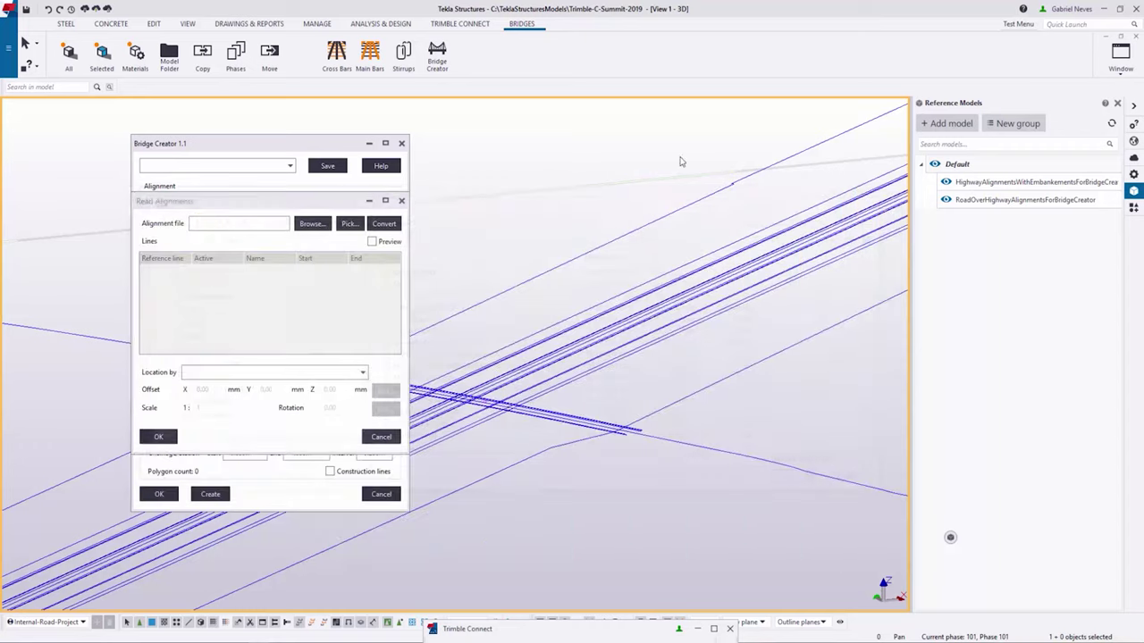
{"action": "left_click", "coordinate": [401, 200]}
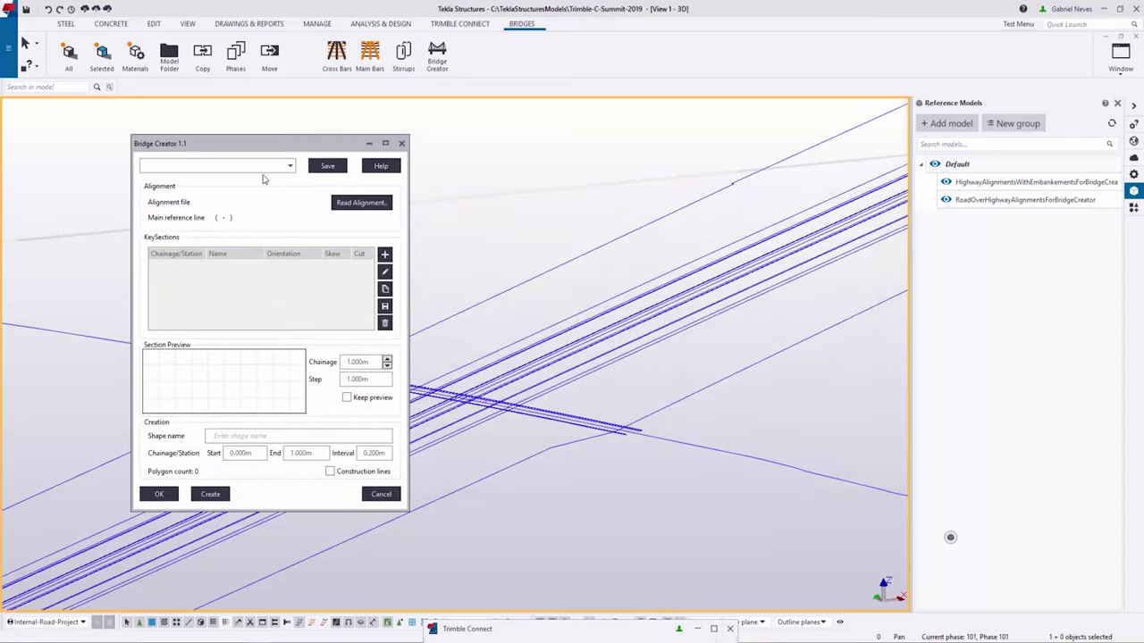
- Load the H-2C-2 setup (ml_2 alignment, 5100 m key section), review it, and close Bridge Creator
{"action": "left_click", "coordinate": [290, 166]}
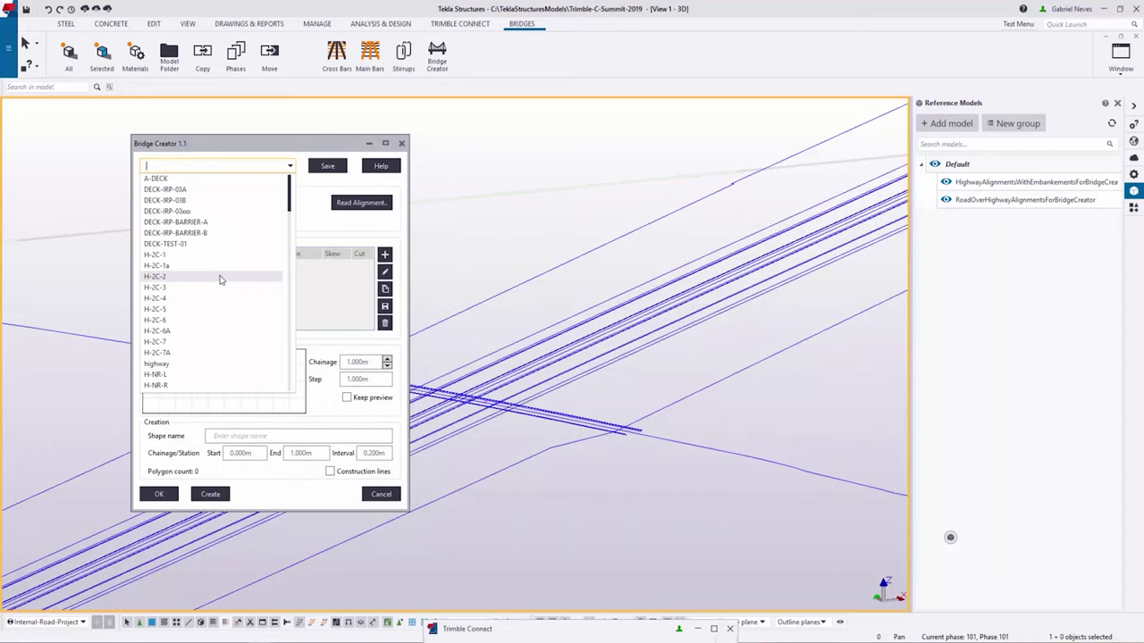
{"action": "left_click", "coordinate": [221, 277]}
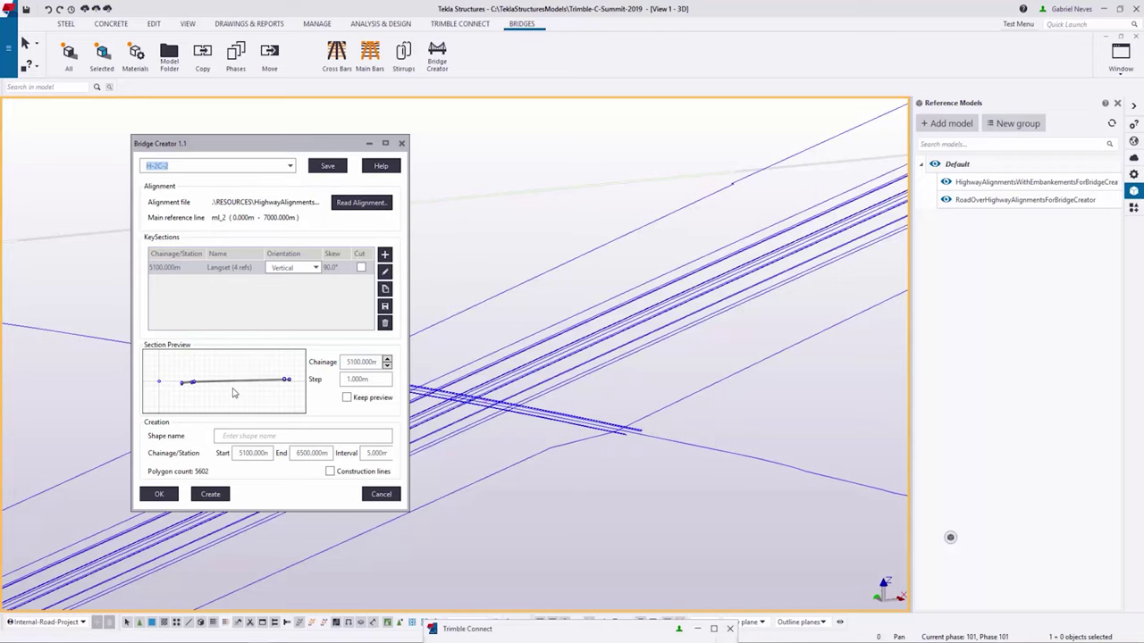
{"action": "scroll", "coordinate": [747, 276], "scroll_direction": "down", "scroll_amount": 5}
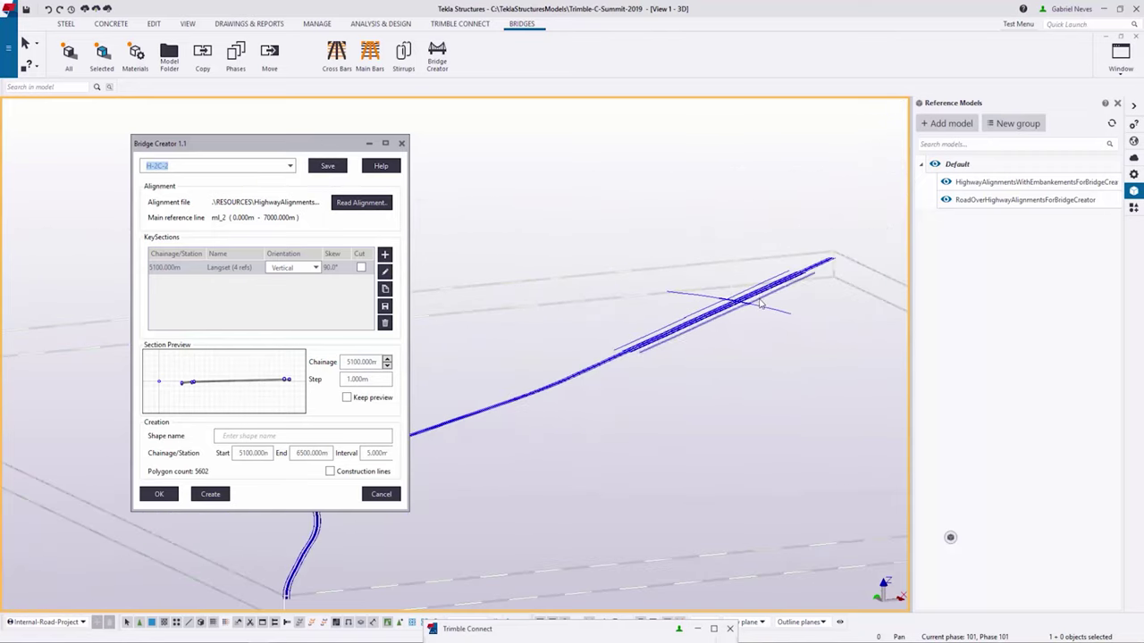
{"action": "scroll", "coordinate": [629, 353], "scroll_direction": "up", "scroll_amount": 5}
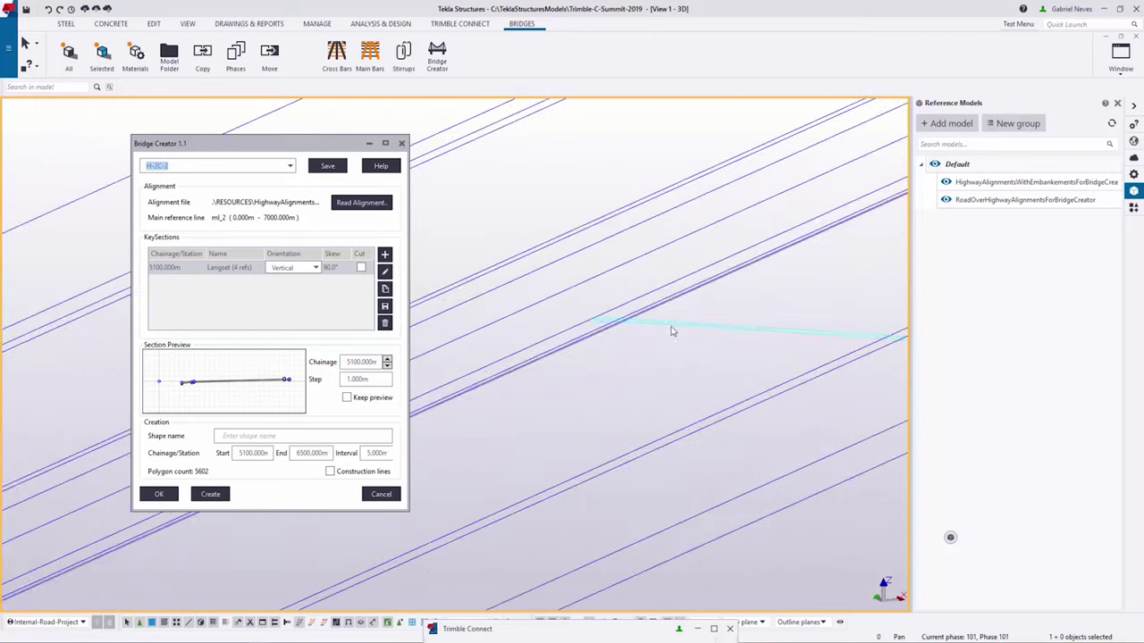
{"action": "scroll", "coordinate": [626, 336], "scroll_direction": "down", "scroll_amount": 4}
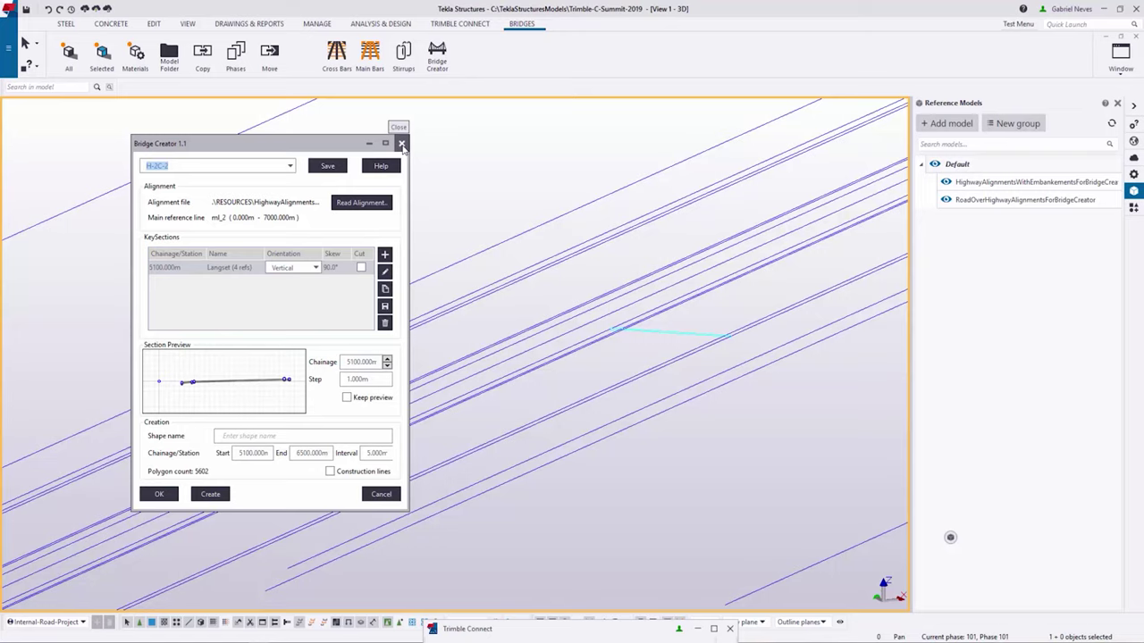
{"action": "left_click", "coordinate": [403, 143]}
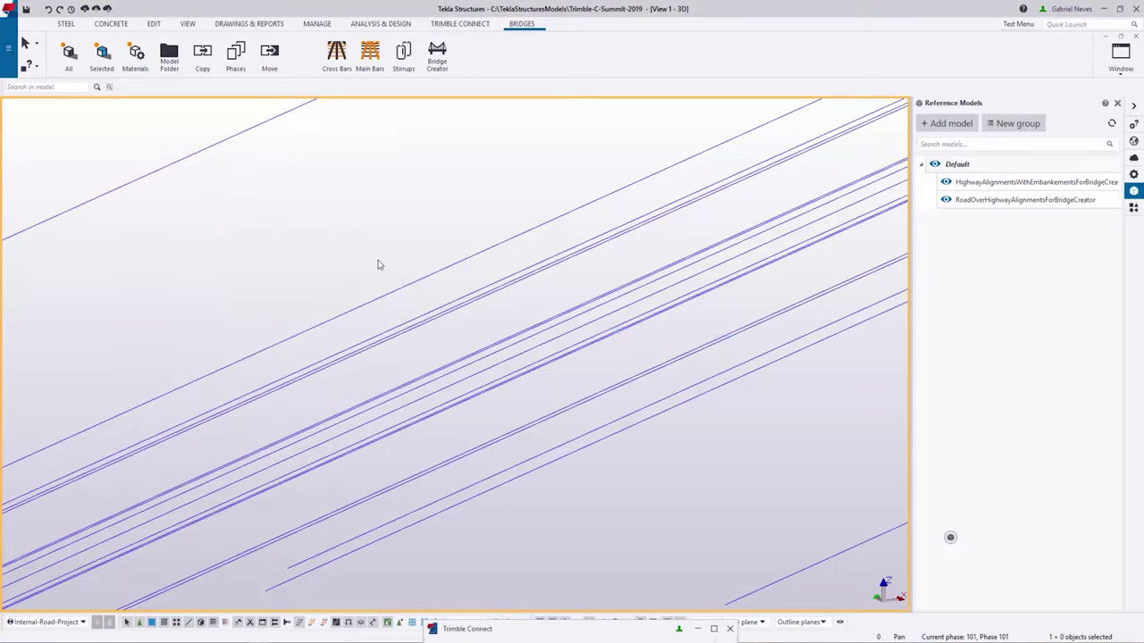
- Filter the 3D view to Phase 1 instead of phase 100 and inspect the road surfaces
{"action": "scroll", "coordinate": [378, 263], "scroll_direction": "down", "scroll_amount": 5}
{"action": "middle_click_drag", "start_coordinate": [378, 329], "coordinate": [599, 395], "text": "ctrl"}
{"action": "double_click", "coordinate": [606, 401]}
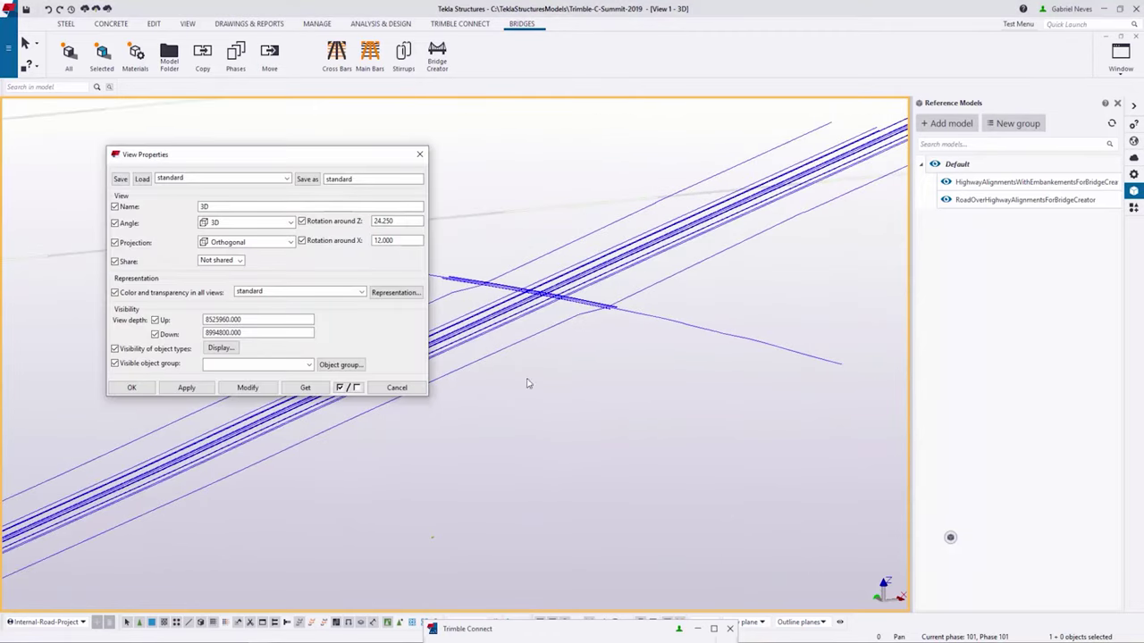
{"action": "left_click", "coordinate": [396, 365]}
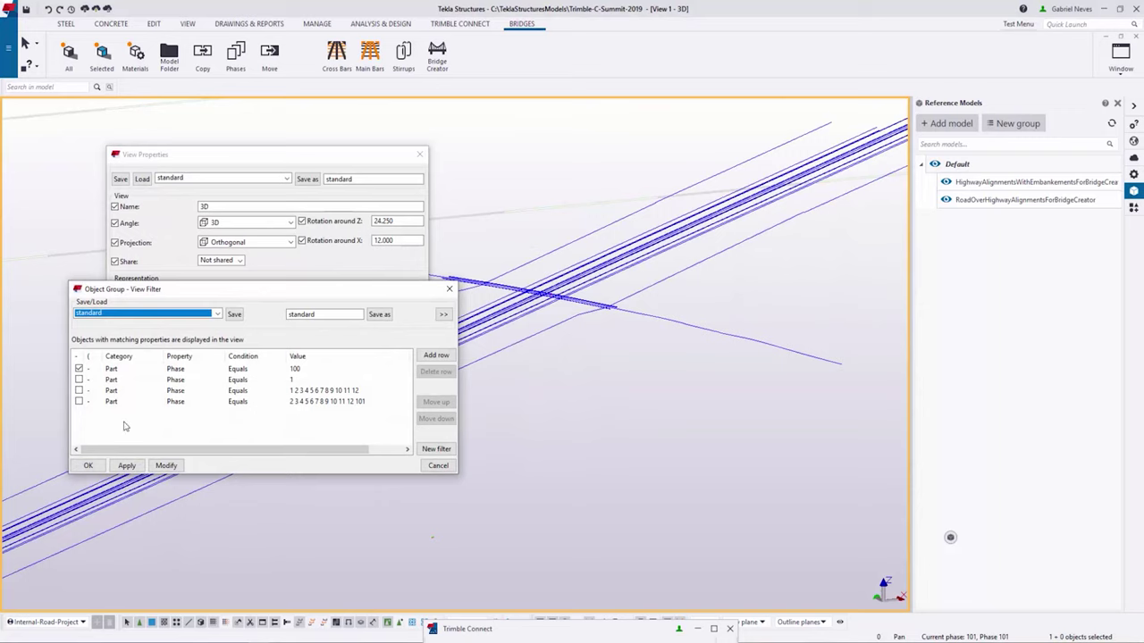
{"action": "left_click", "coordinate": [79, 368]}
{"action": "left_click", "coordinate": [79, 380]}
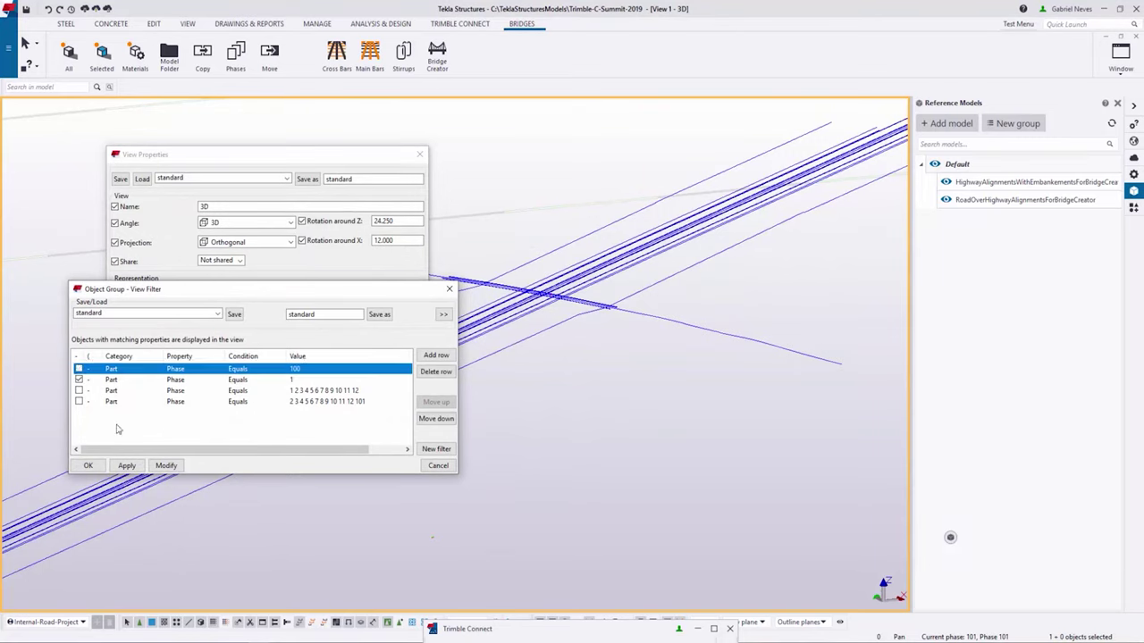
{"action": "left_click", "coordinate": [167, 466]}
{"action": "scroll", "coordinate": [813, 366], "scroll_direction": "down", "scroll_amount": 5}
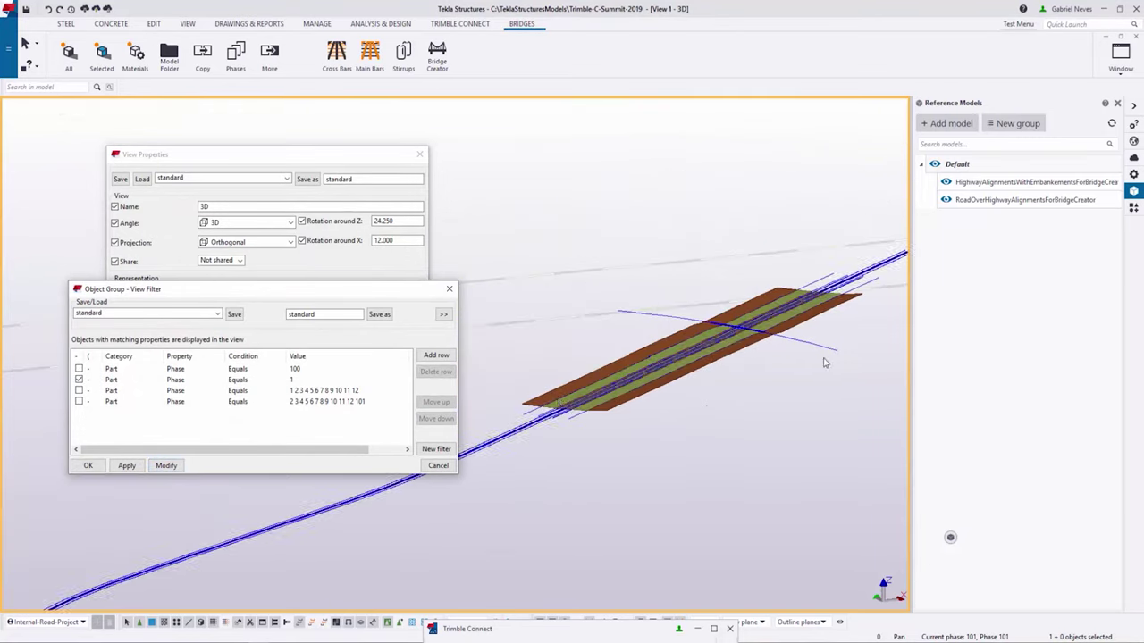
{"action": "scroll", "coordinate": [600, 416], "scroll_direction": "up", "scroll_amount": 6}
{"action": "middle_click_drag", "start_coordinate": [599, 425], "coordinate": [569, 429], "text": "ctrl"}
{"action": "scroll", "coordinate": [569, 429], "scroll_direction": "up", "scroll_amount": 3}
{"action": "left_click_drag", "start_coordinate": [268, 288], "coordinate": [108, 373]}
{"action": "scroll", "coordinate": [455, 438], "scroll_direction": "up", "scroll_amount": 3}
{"action": "middle_click_drag", "start_coordinate": [456, 438], "coordinate": [595, 394]}
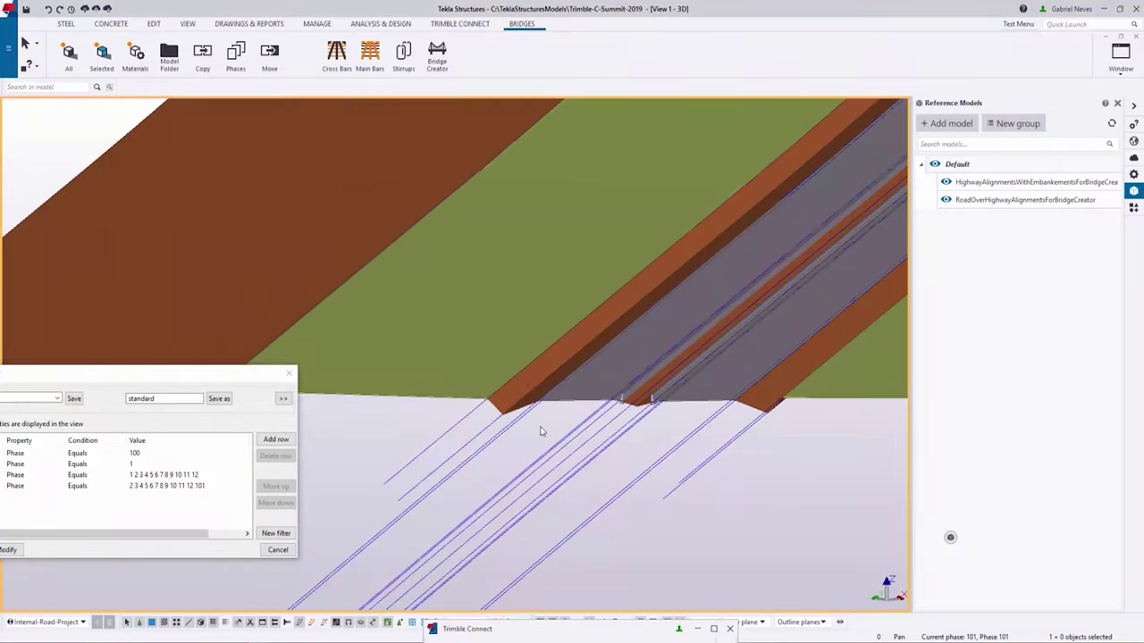
- Change the view filter to phases 1–12 so the bridge appears spanning the highway
{"action": "middle_click_drag", "start_coordinate": [543, 431], "coordinate": [500, 447], "text": "ctrl"}
{"action": "scroll", "coordinate": [480, 456], "scroll_direction": "down", "scroll_amount": 3}
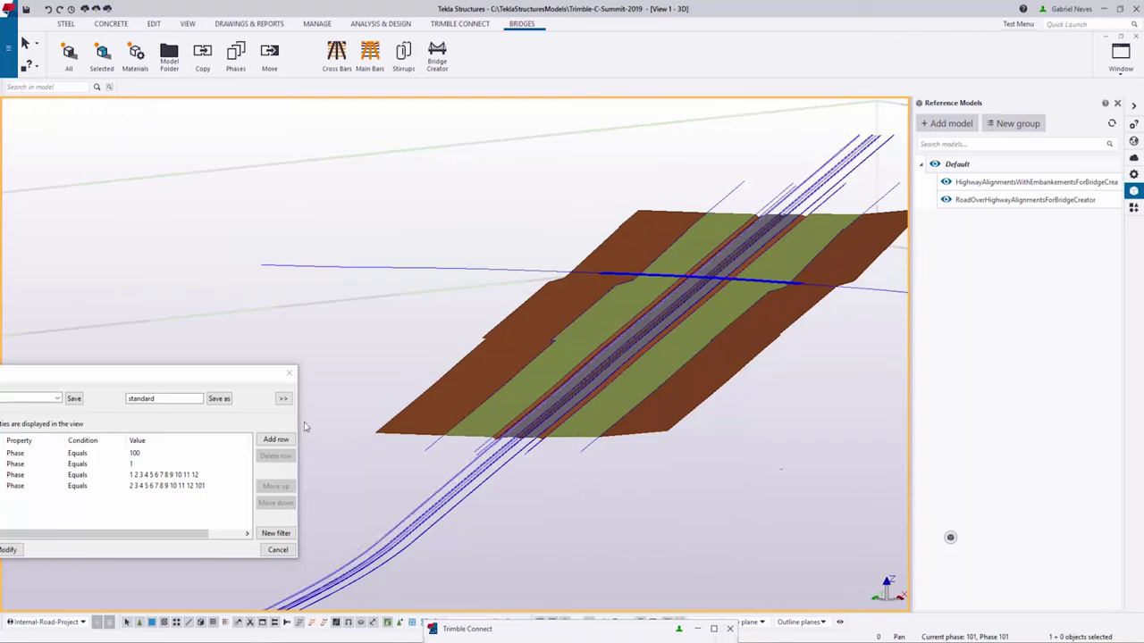
{"action": "left_click_drag", "start_coordinate": [178, 373], "coordinate": [320, 324]}
{"action": "left_click", "coordinate": [54, 425]}
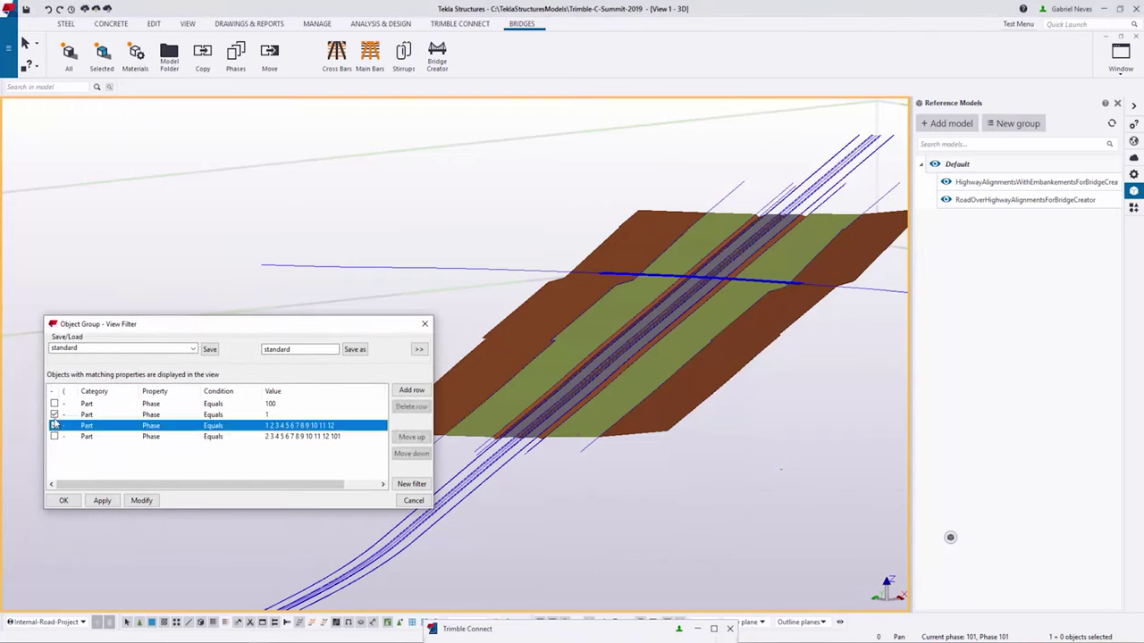
{"action": "left_click", "coordinate": [55, 415]}
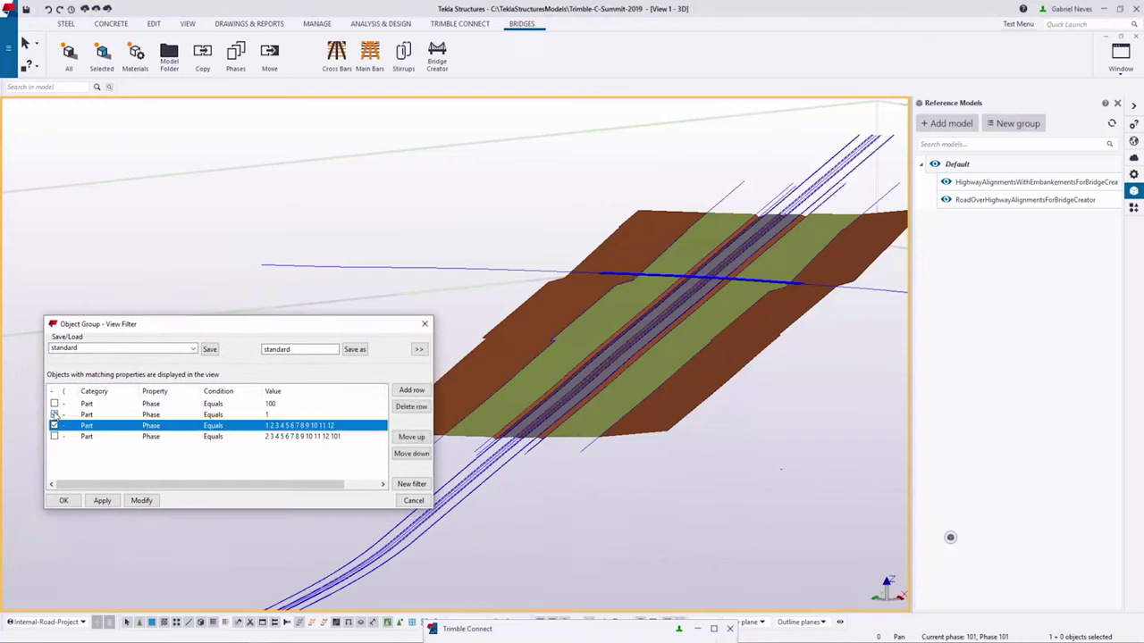
{"action": "left_click", "coordinate": [143, 502]}
{"action": "scroll", "coordinate": [666, 280], "scroll_direction": "up", "scroll_amount": 10}
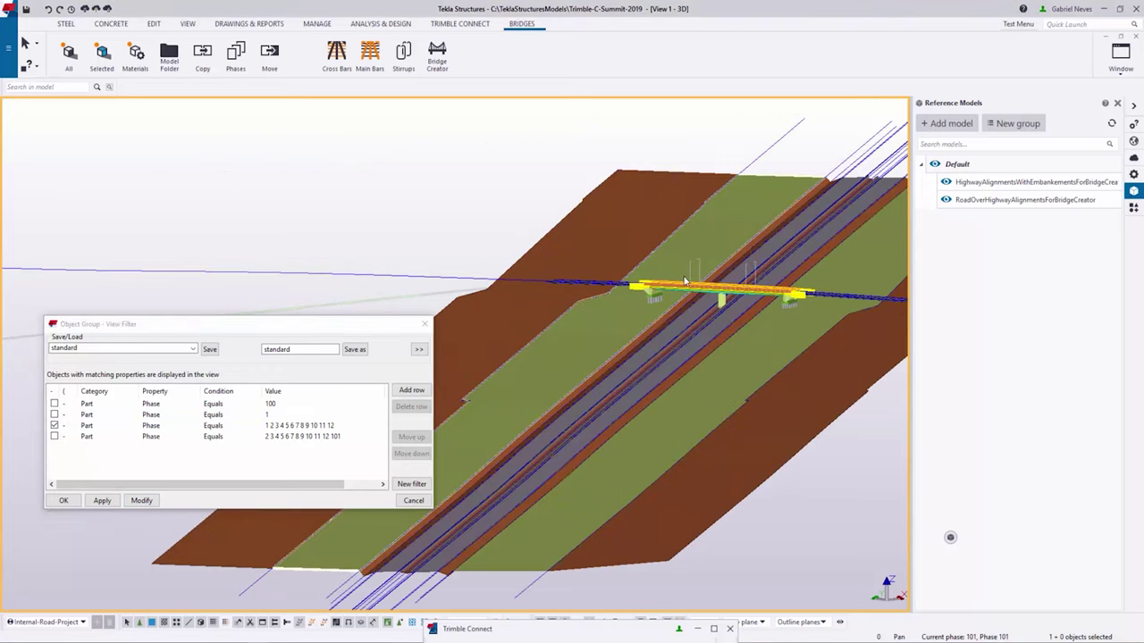
{"action": "scroll", "coordinate": [457, 295], "scroll_direction": "down", "scroll_amount": 5}
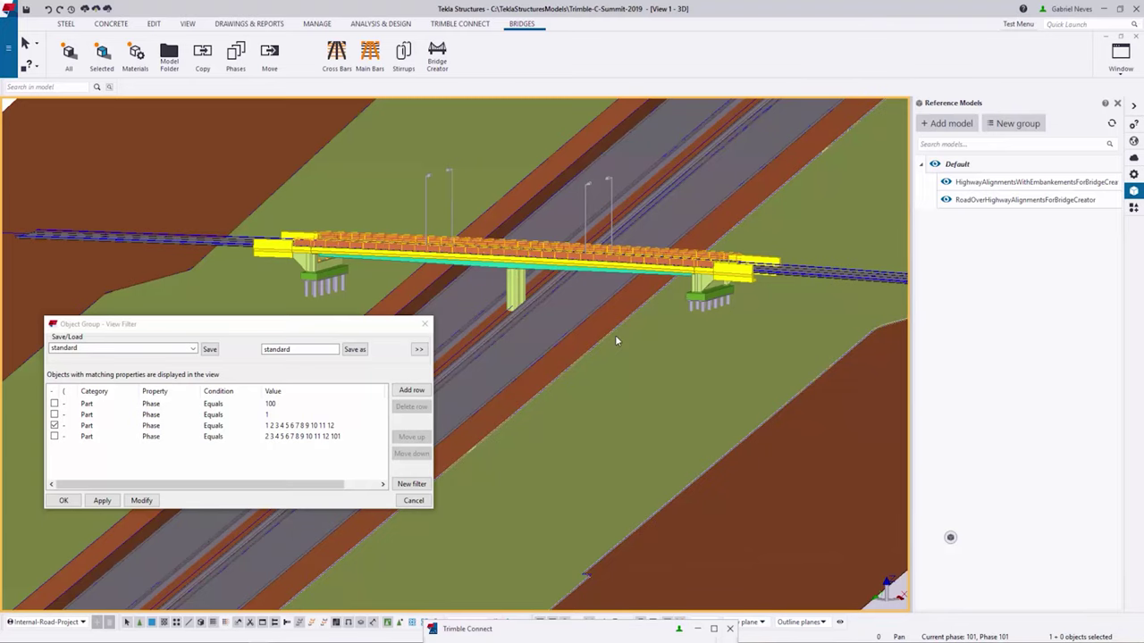
{"action": "left_click_drag", "start_coordinate": [323, 330], "coordinate": [985, 605]}
- Move the V2 alignment file into RESOURCES in Trimble Connect and sync it into the model
{"action": "double_click", "coordinate": [525, 630]}
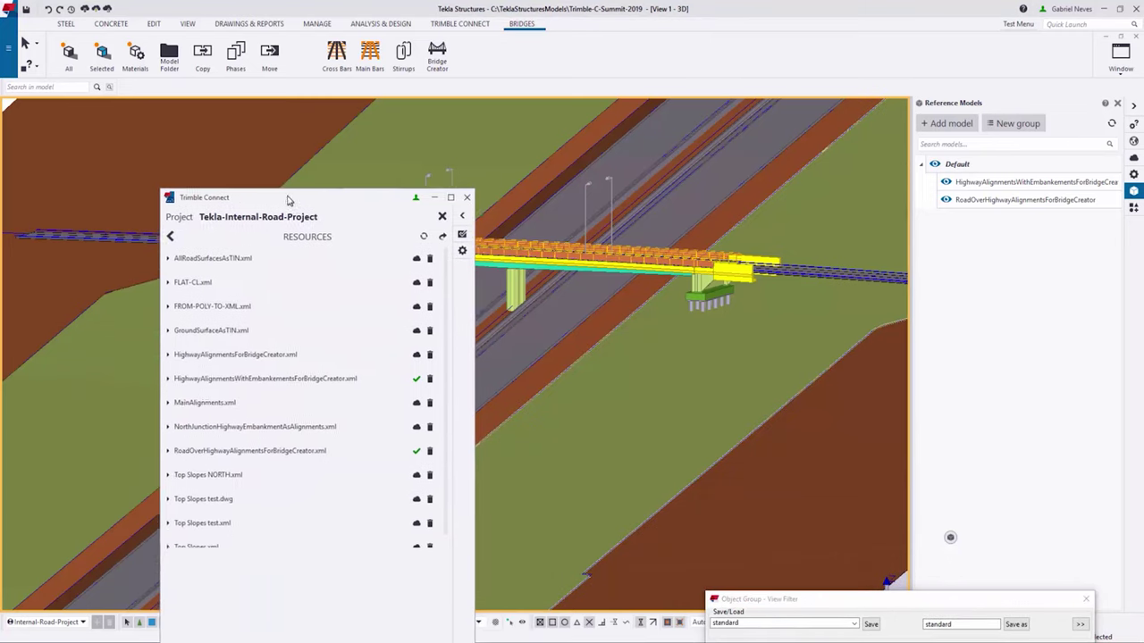
{"action": "left_click_drag", "start_coordinate": [288, 200], "coordinate": [257, 162]}
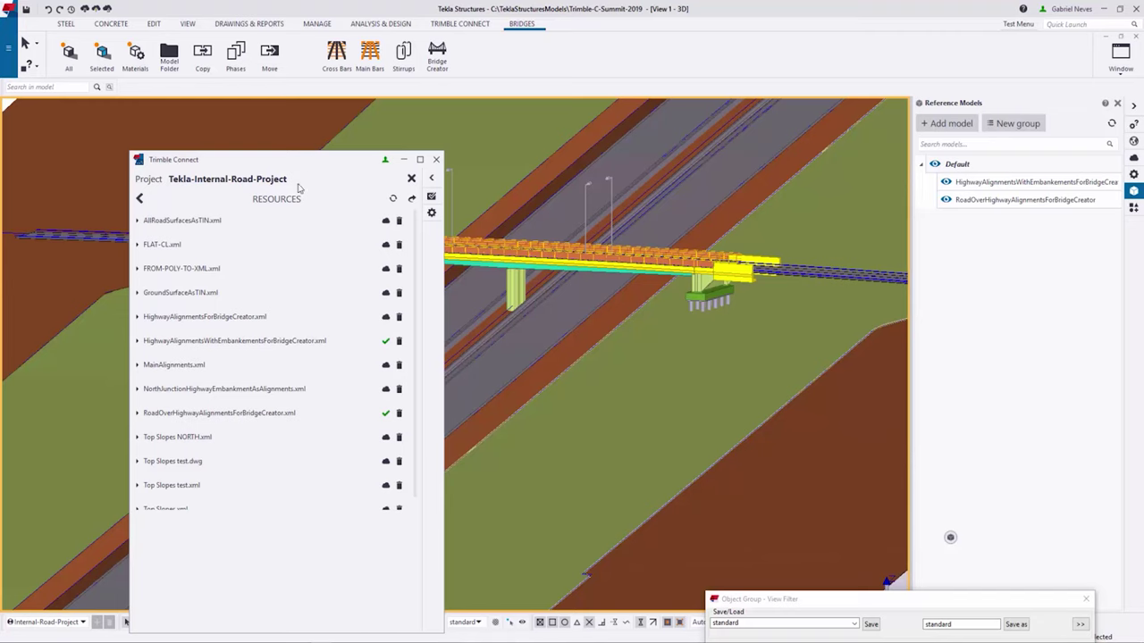
{"action": "left_click_drag", "start_coordinate": [300, 159], "coordinate": [435, 390]}
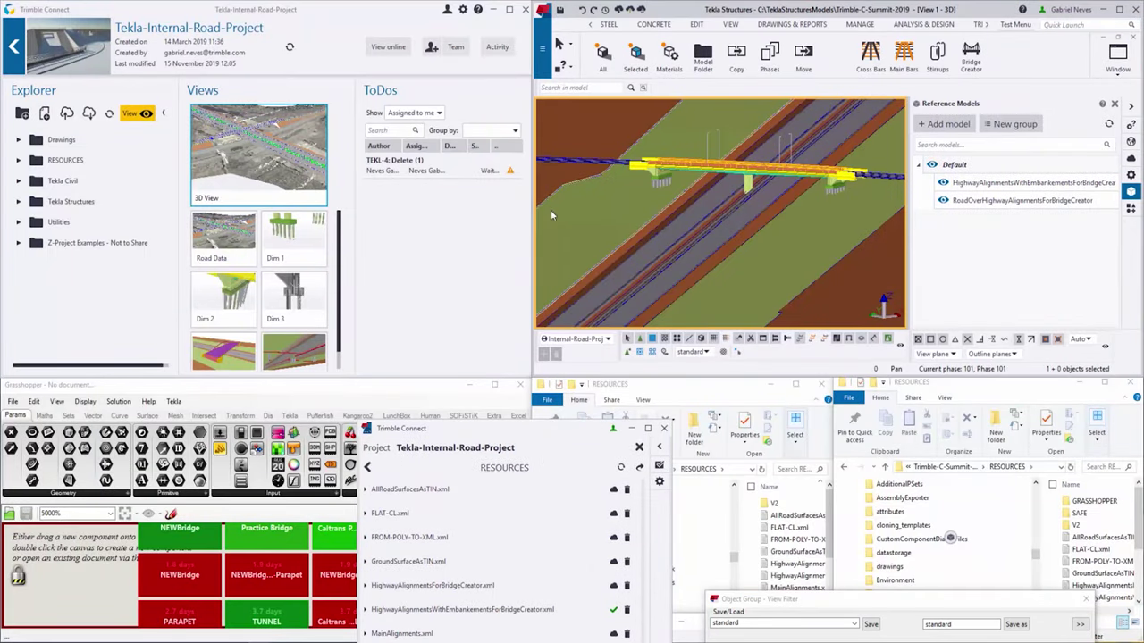
{"action": "left_click", "coordinate": [19, 159]}
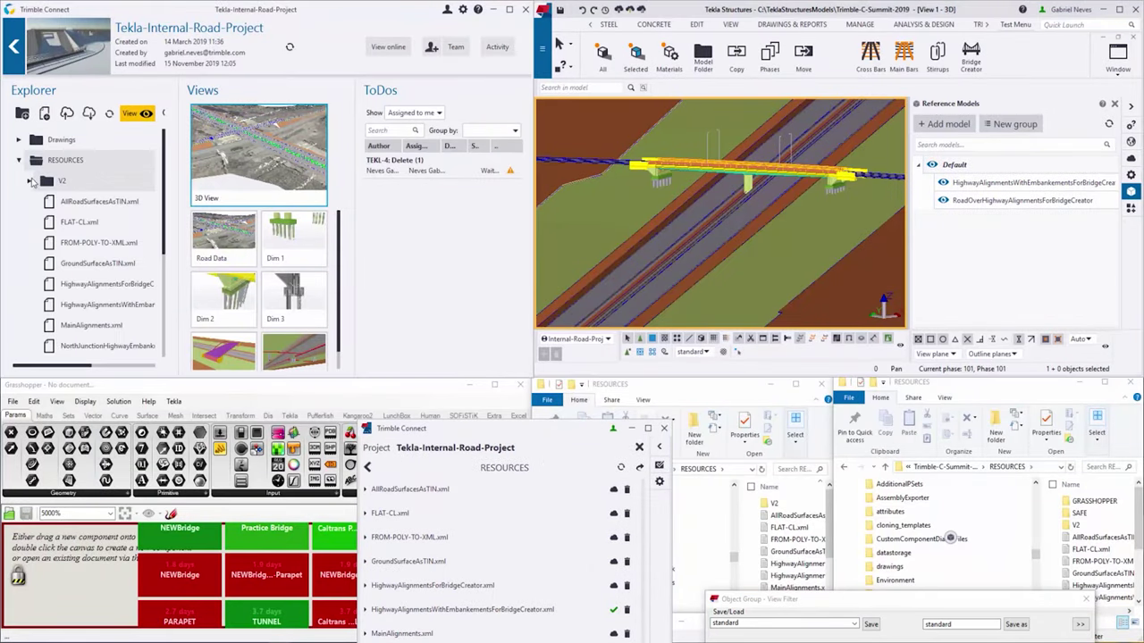
{"action": "left_click", "coordinate": [510, 10]}
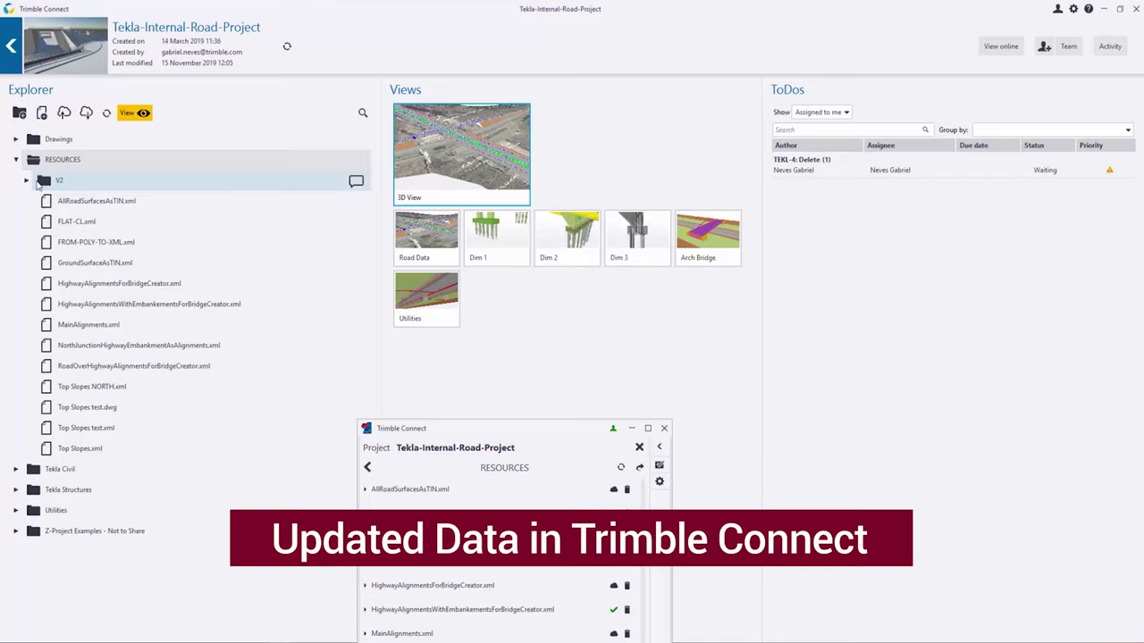
{"action": "left_click", "coordinate": [27, 181]}
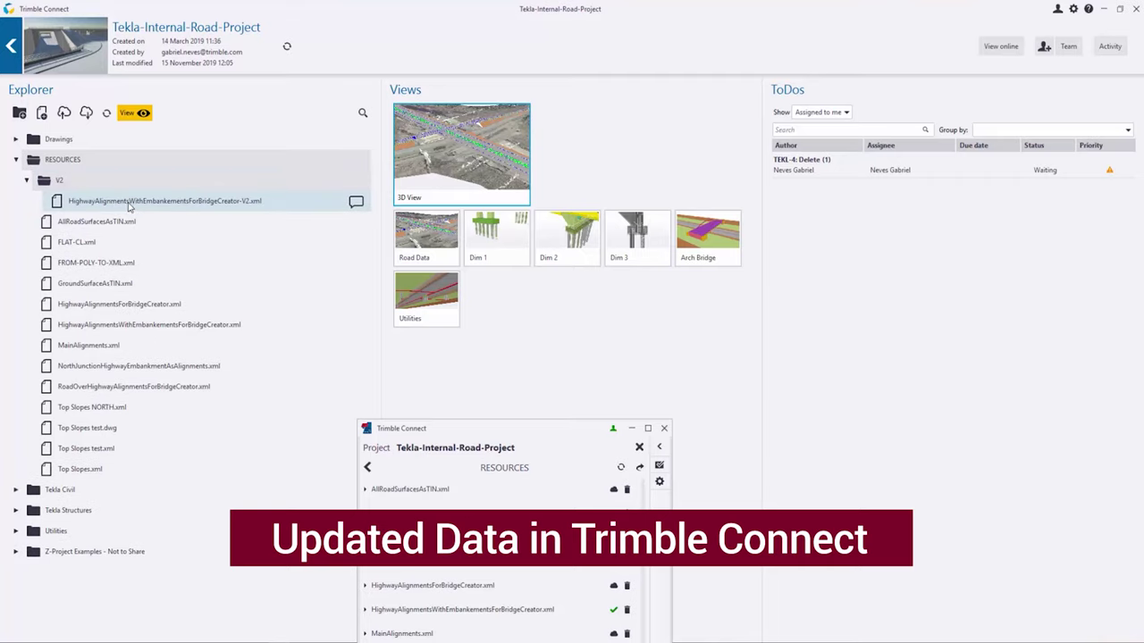
{"action": "left_click_drag", "start_coordinate": [129, 206], "coordinate": [82, 166]}
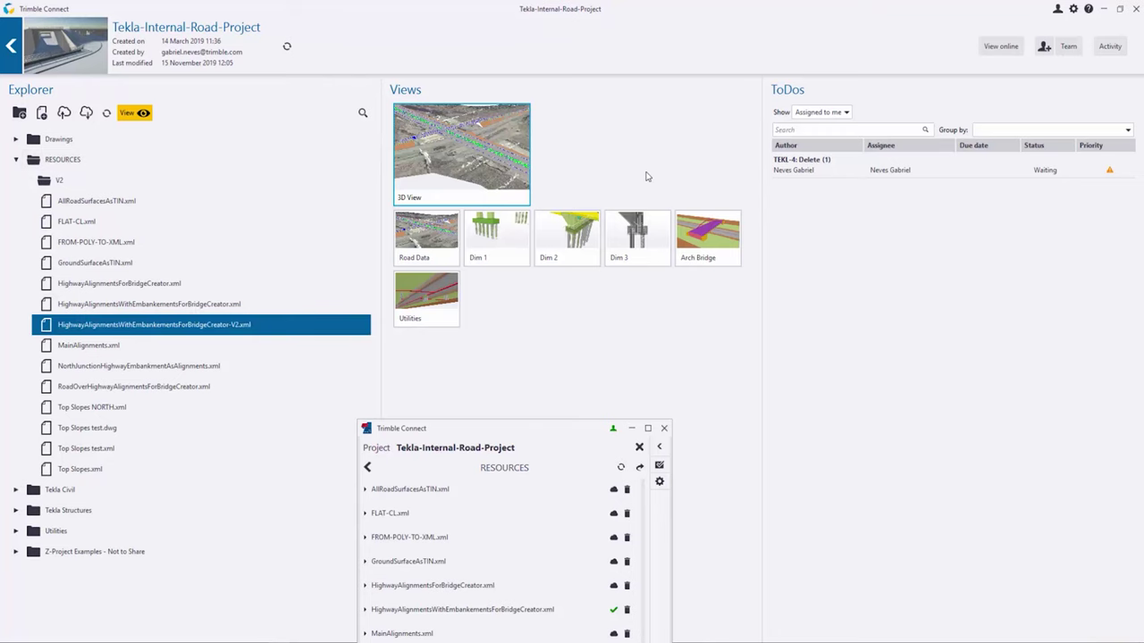
{"action": "left_click", "coordinate": [1104, 7]}
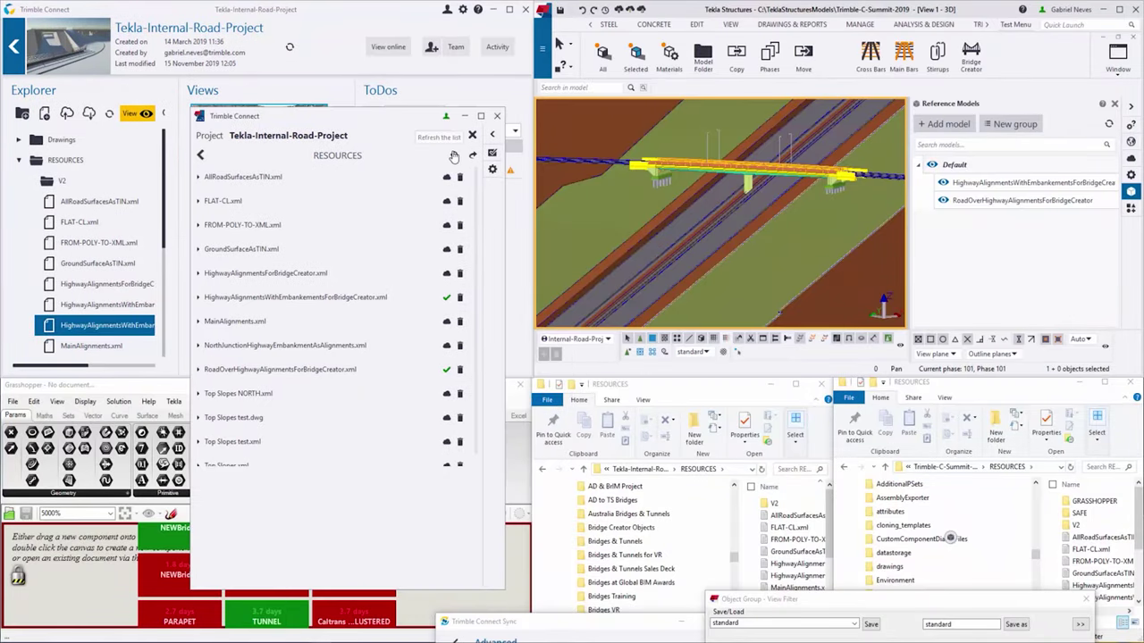
{"action": "left_click", "coordinate": [454, 156]}
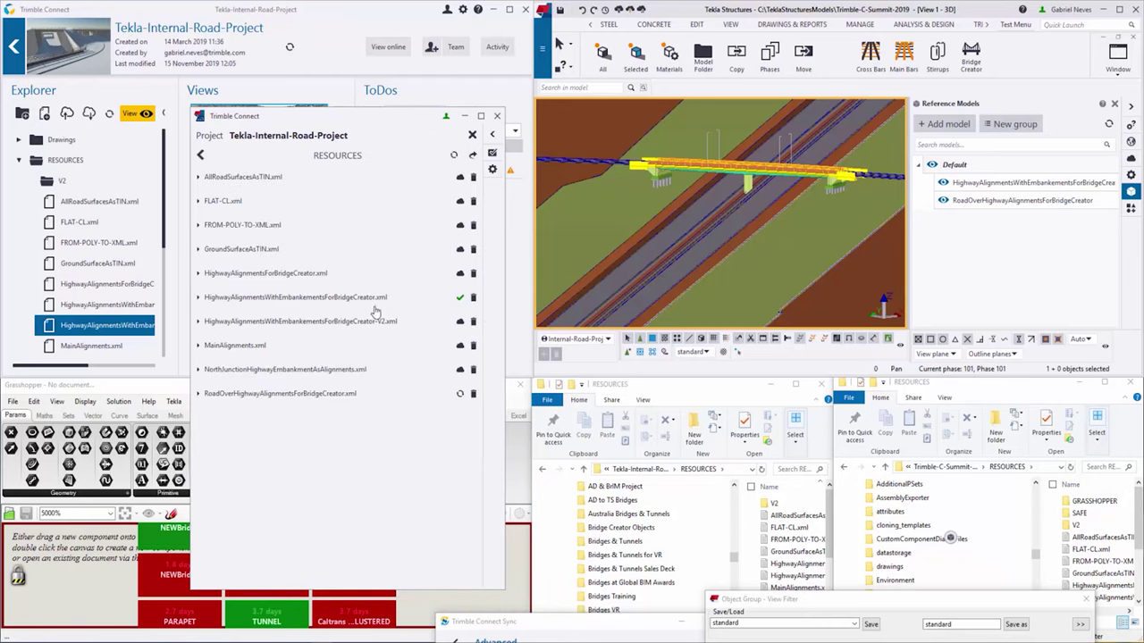
{"action": "left_click", "coordinate": [447, 323]}
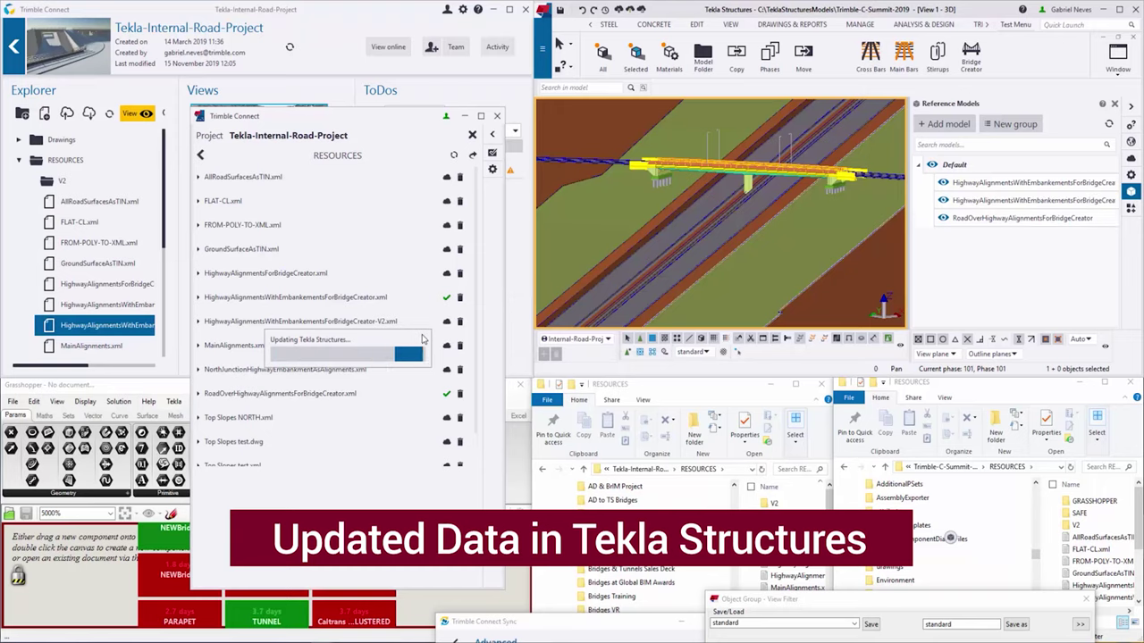
- Set the V2 embankments reference model's Location by to Base point: Internal-Road-Project
{"action": "left_click", "coordinate": [1121, 8]}
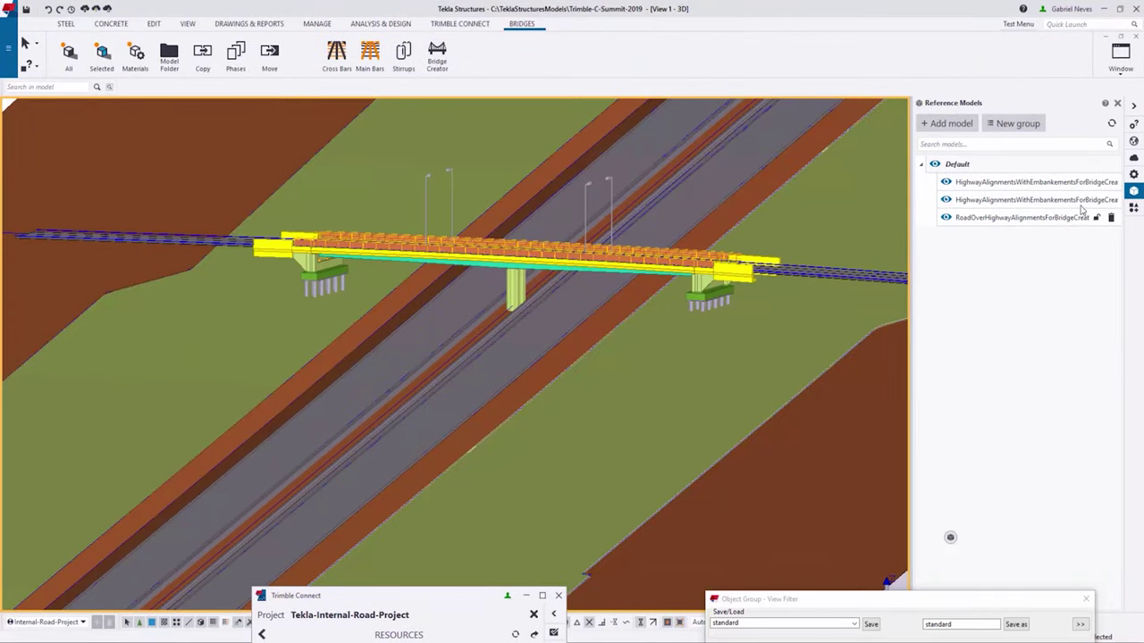
{"action": "left_click", "coordinate": [994, 201]}
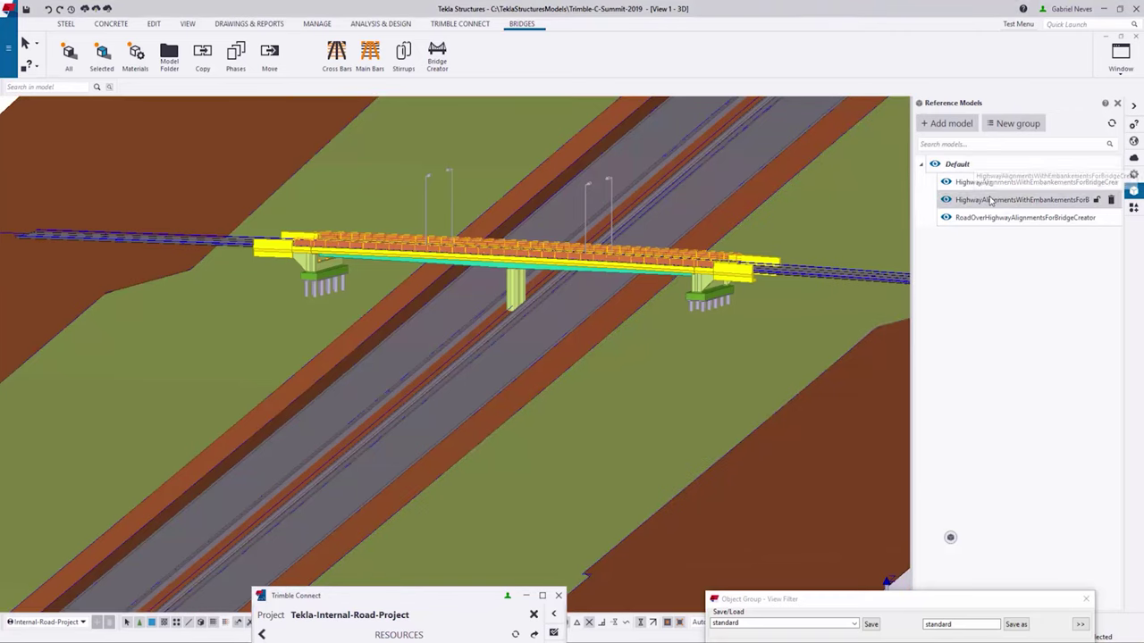
{"action": "left_click", "coordinate": [1010, 299]}
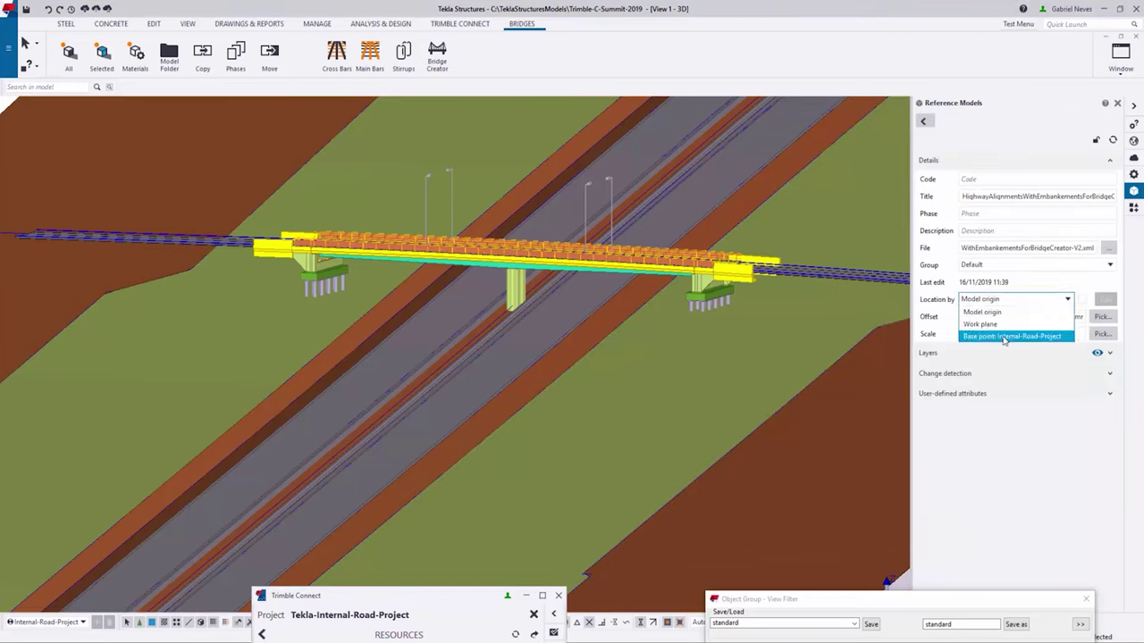
{"action": "left_click", "coordinate": [1004, 342]}
{"action": "left_click_drag", "start_coordinate": [1017, 604], "coordinate": [834, 601]}
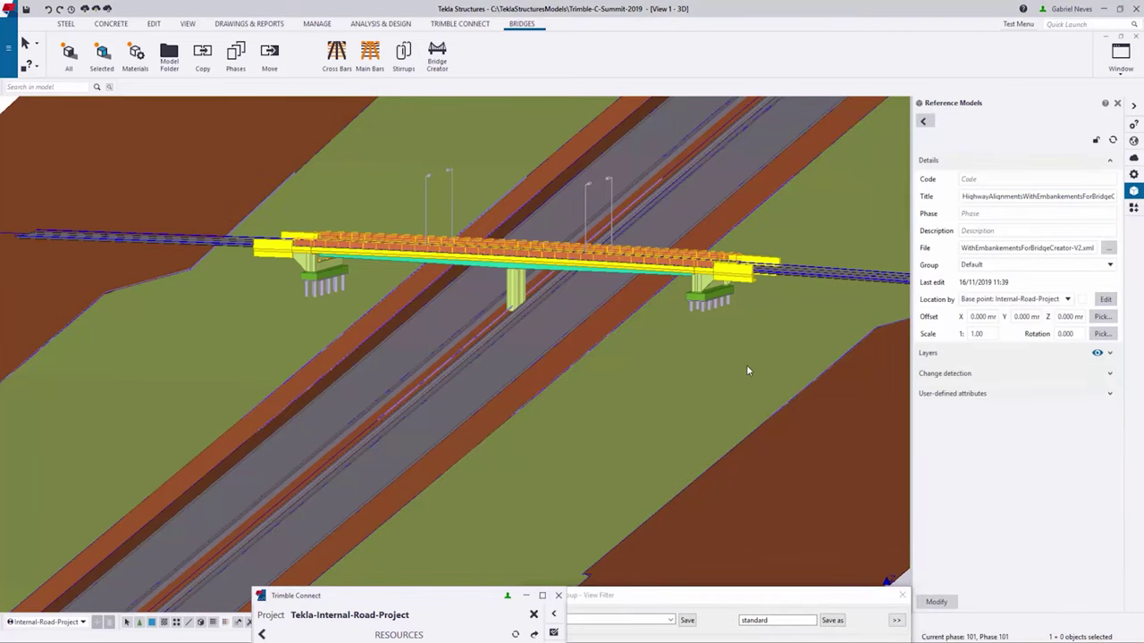
{"action": "scroll", "coordinate": [501, 355], "scroll_direction": "down", "scroll_amount": 8}
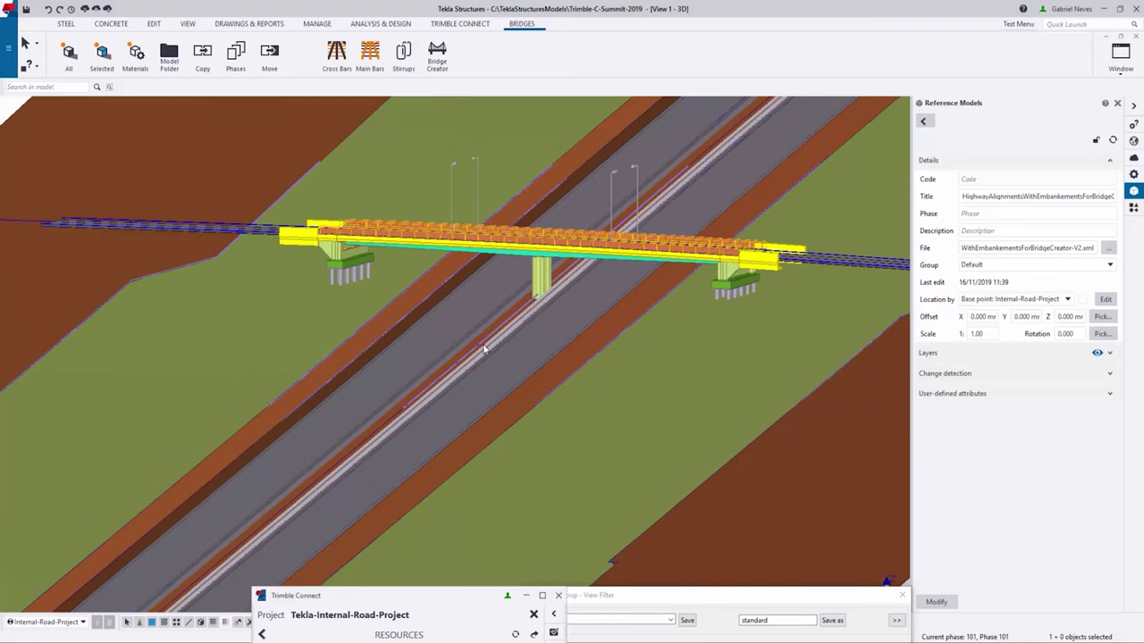
- Hide the first reference model and the selected road surfaces
{"action": "left_click", "coordinate": [925, 124]}
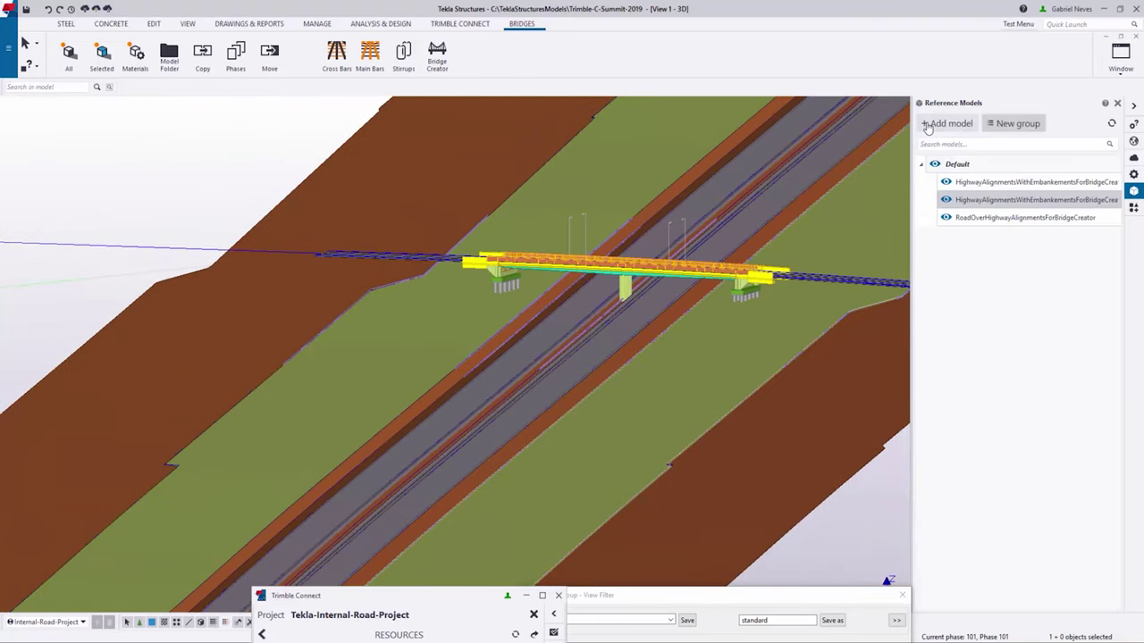
{"action": "left_click", "coordinate": [946, 182]}
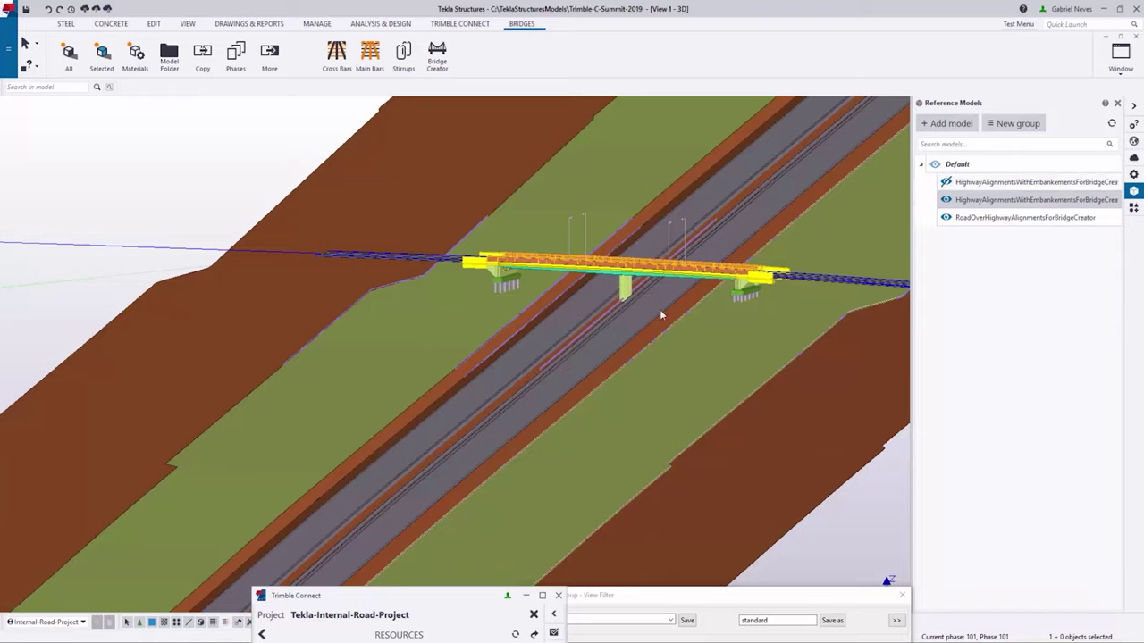
{"action": "scroll", "coordinate": [625, 357], "scroll_direction": "down", "scroll_amount": 6}
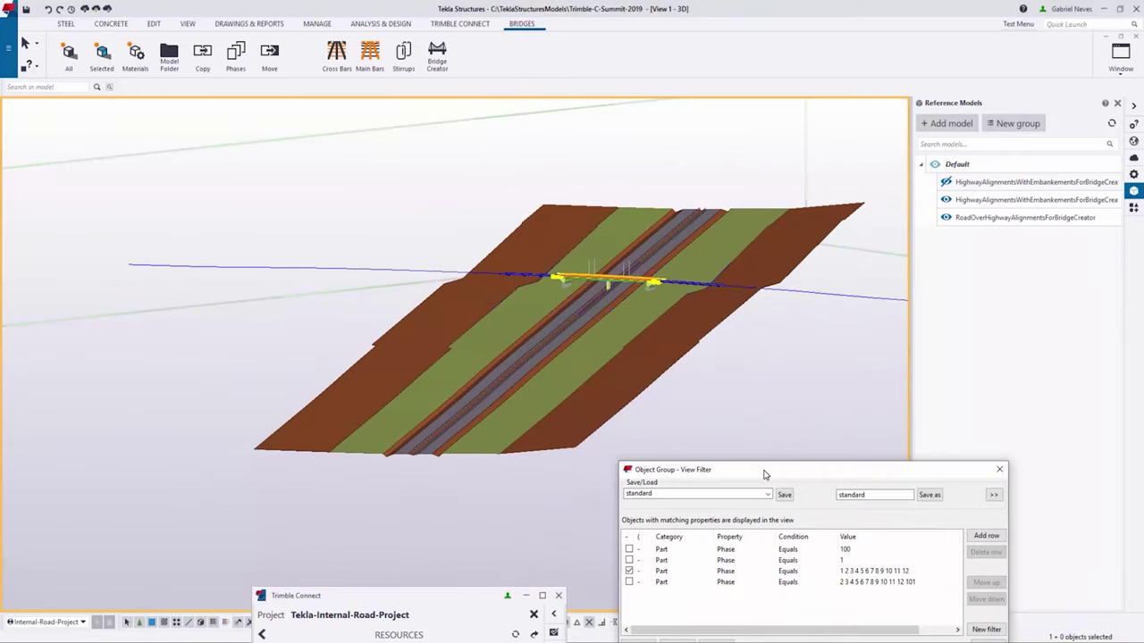
{"action": "left_click_drag", "start_coordinate": [690, 397], "coordinate": [351, 457]}
{"action": "right_click", "coordinate": [387, 504]}
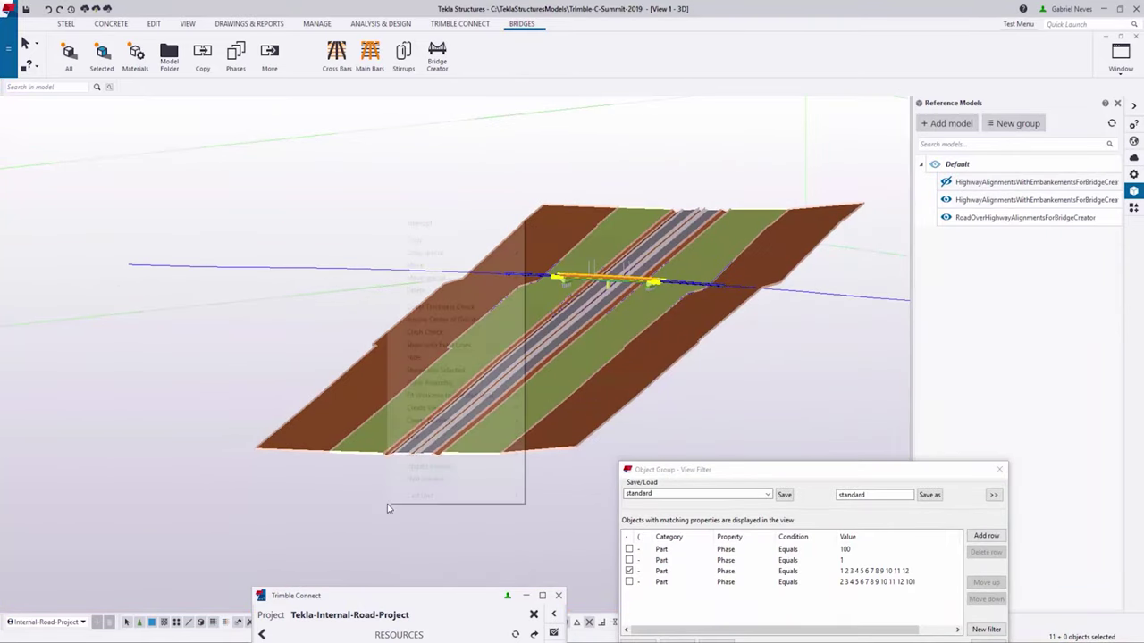
{"action": "left_click", "coordinate": [424, 367]}
- View the whole bridge from above and check the phase numbers in Phase Manager
{"action": "scroll", "coordinate": [625, 291], "scroll_direction": "up", "scroll_amount": 5}
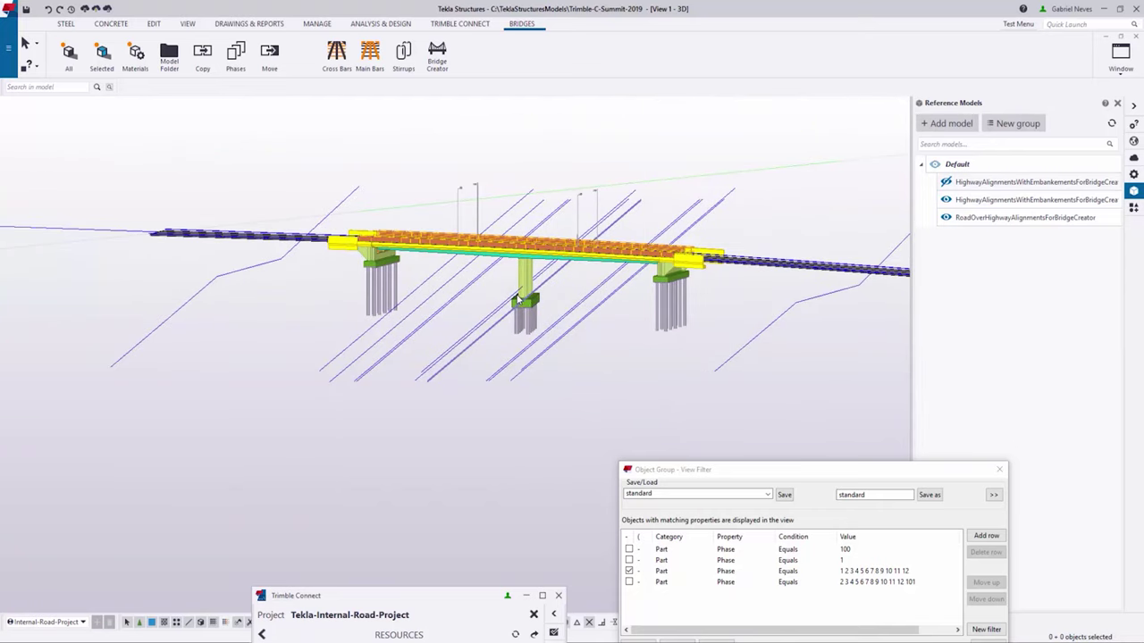
{"action": "scroll", "coordinate": [519, 300], "scroll_direction": "up", "scroll_amount": 6}
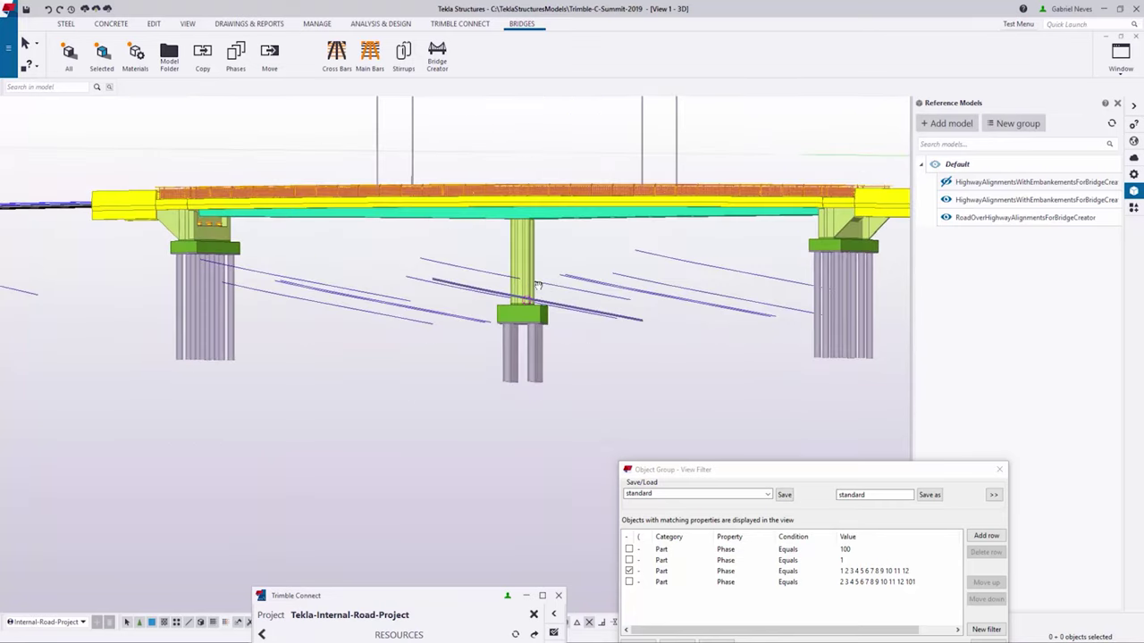
{"action": "scroll", "coordinate": [537, 284], "scroll_direction": "down", "scroll_amount": 5}
{"action": "middle_click_drag", "start_coordinate": [536, 290], "coordinate": [524, 336], "text": "ctrl"}
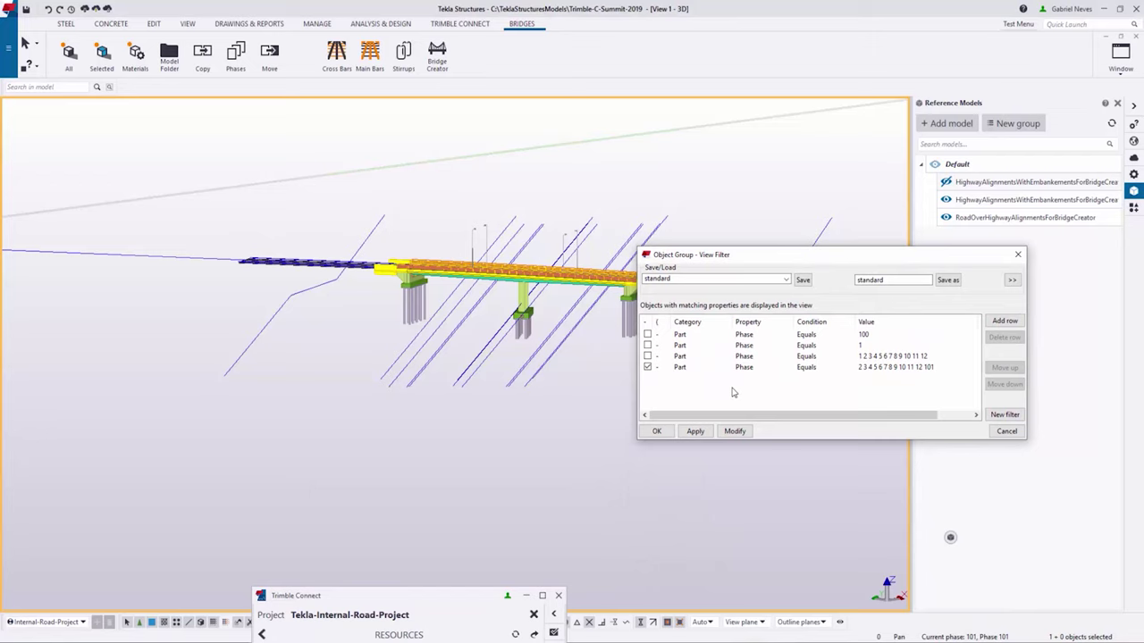
{"action": "left_click", "coordinate": [735, 432]}
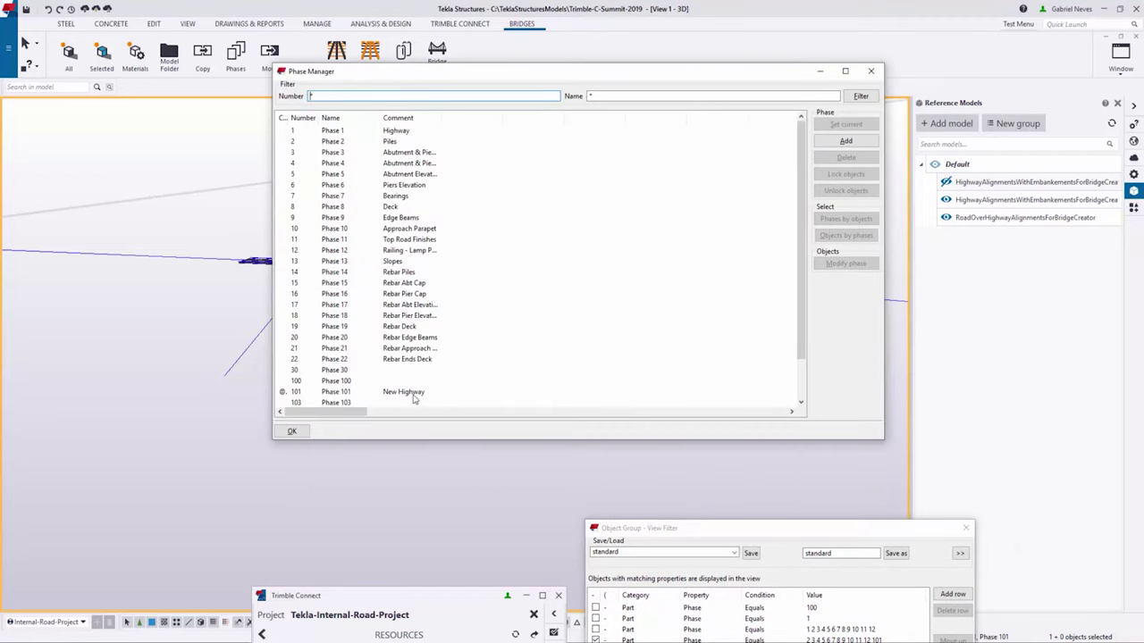
{"action": "left_click", "coordinate": [871, 70]}
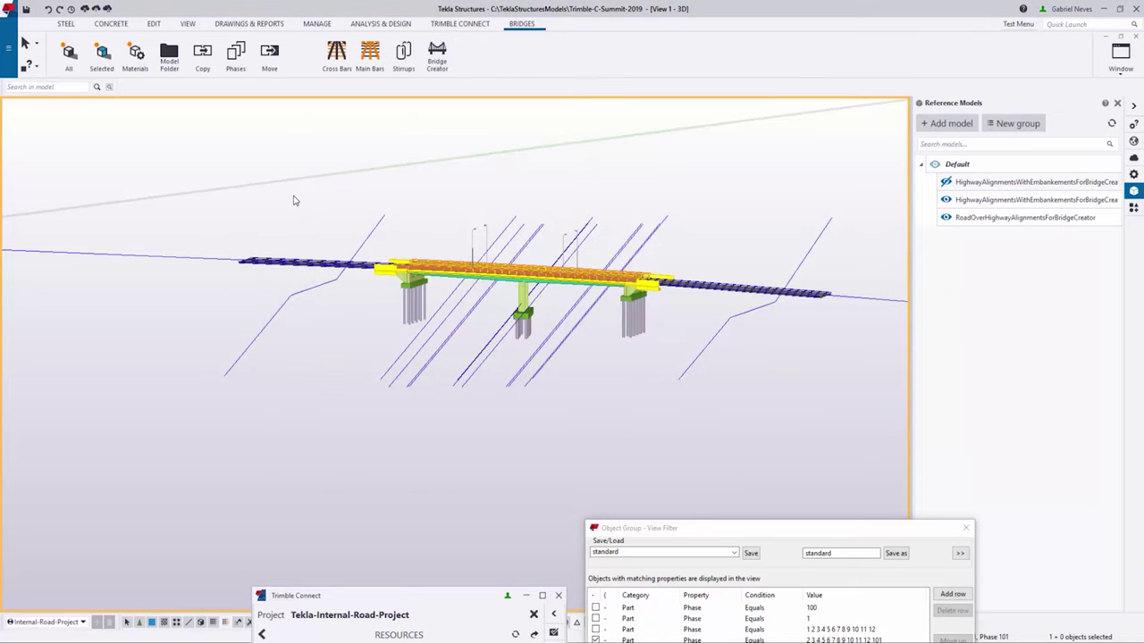
{"action": "left_click", "coordinate": [289, 126]}
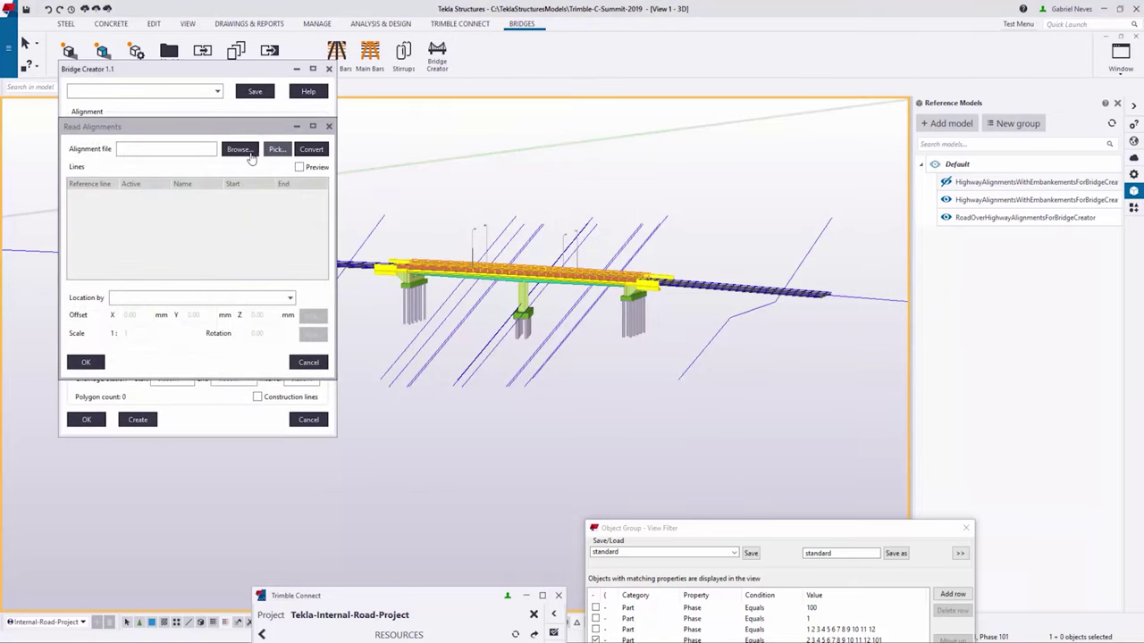
- Run the Road LandXML sync schedule and apply the pending alignment file download
{"action": "left_click", "coordinate": [240, 149]}
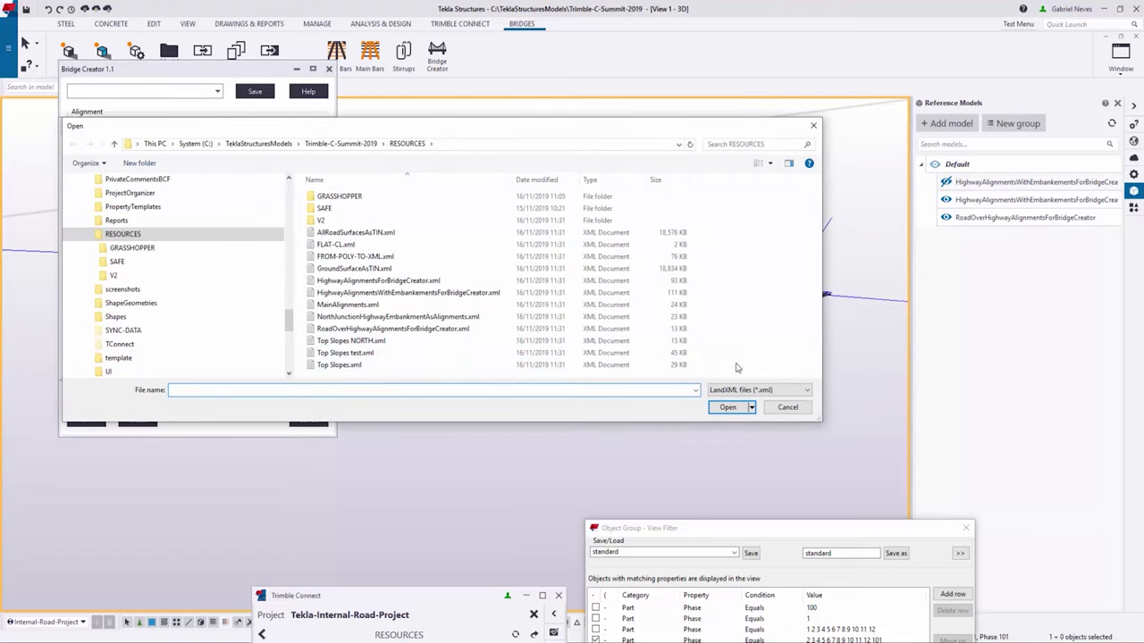
{"action": "left_click", "coordinate": [789, 411]}
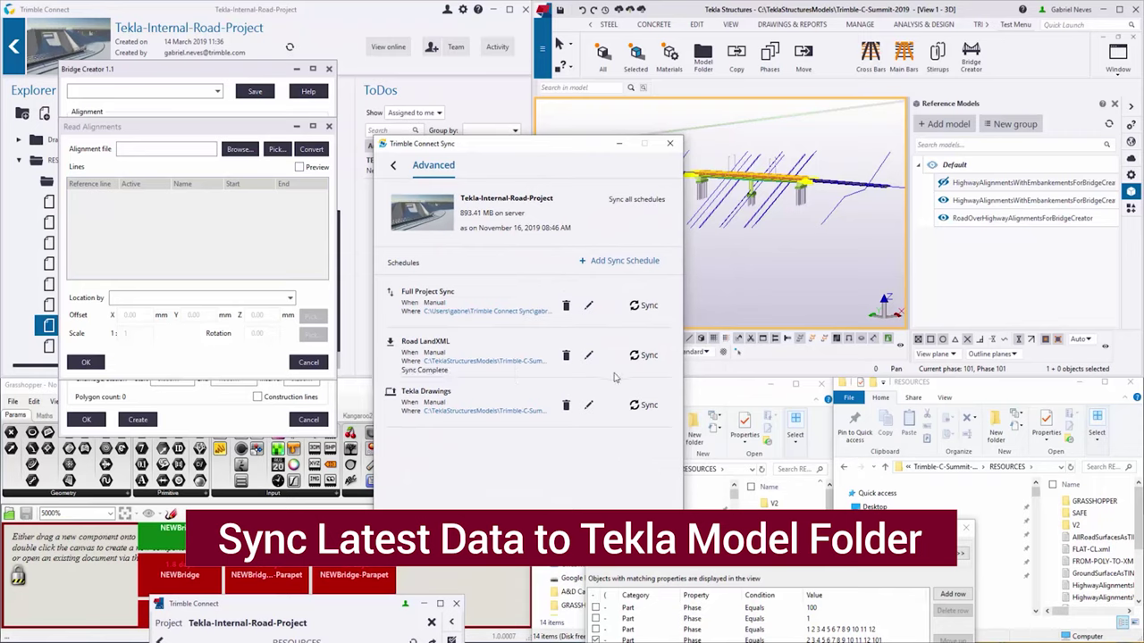
{"action": "left_click", "coordinate": [641, 356]}
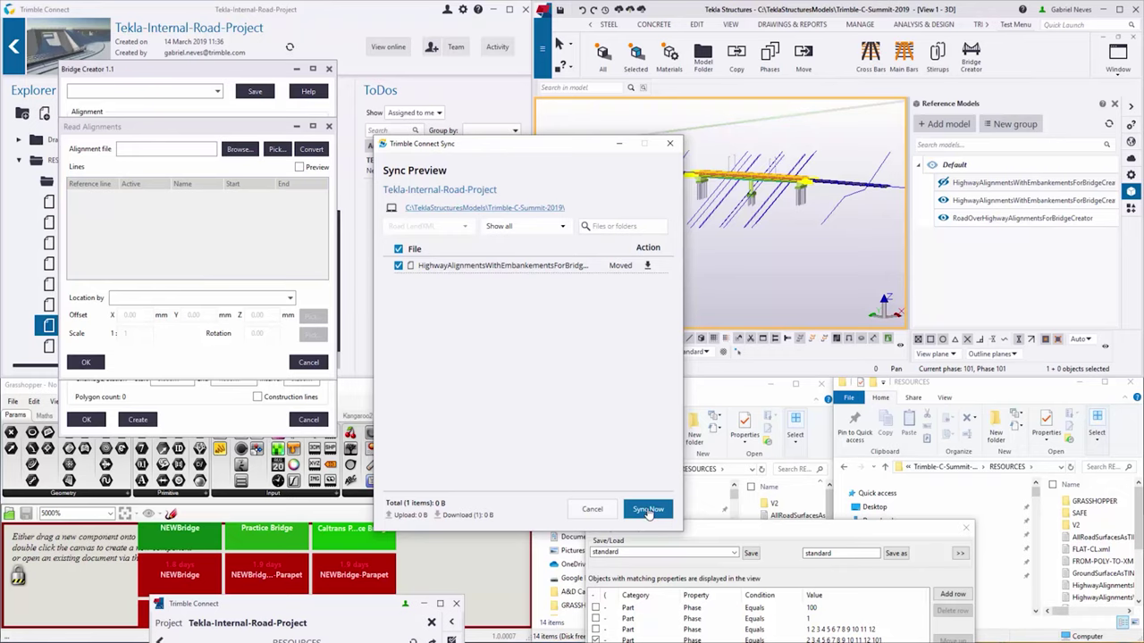
{"action": "left_click", "coordinate": [648, 509]}
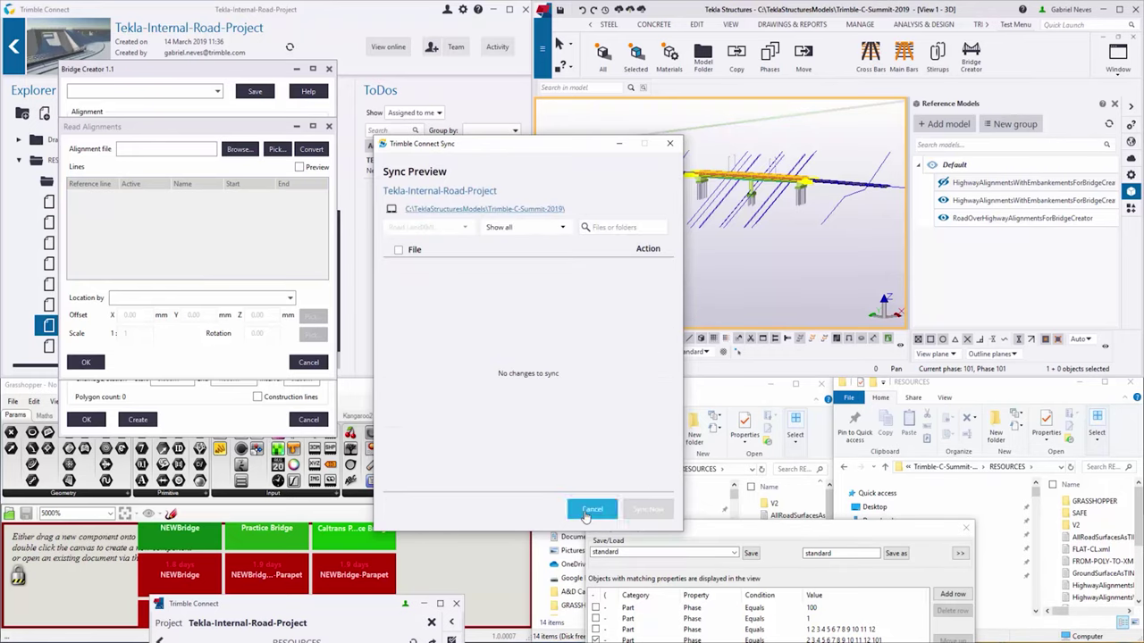
{"action": "left_click", "coordinate": [590, 510]}
- Browse to the V2 highway alignment XML in Read Alignments, then cancel and close it
{"action": "left_click_drag", "start_coordinate": [623, 145], "coordinate": [623, 616]}
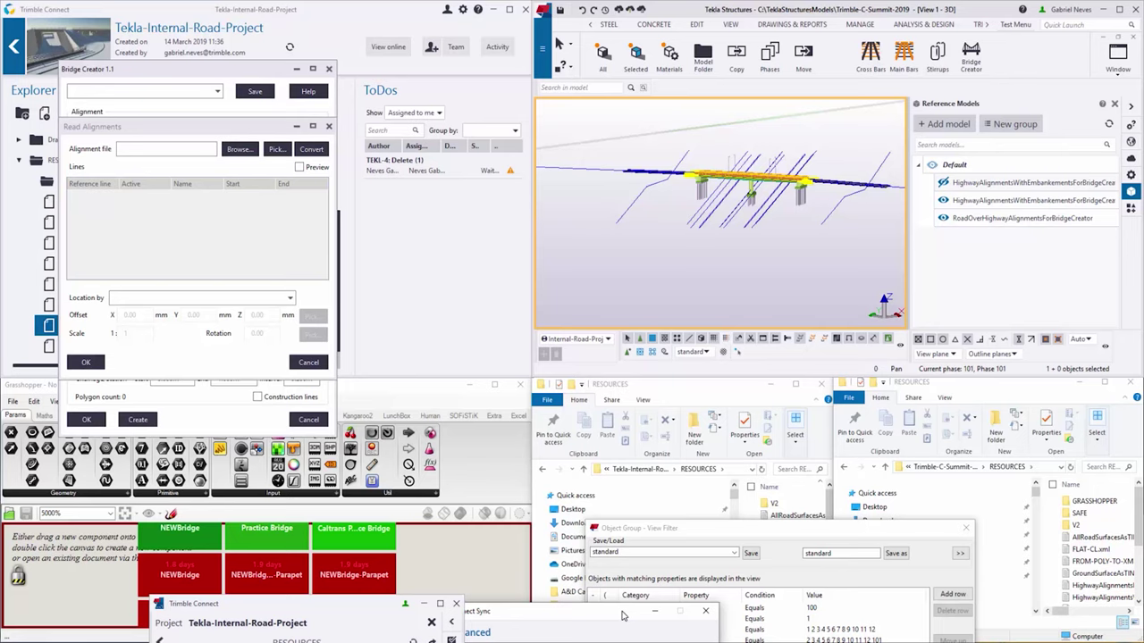
{"action": "left_click", "coordinate": [240, 149]}
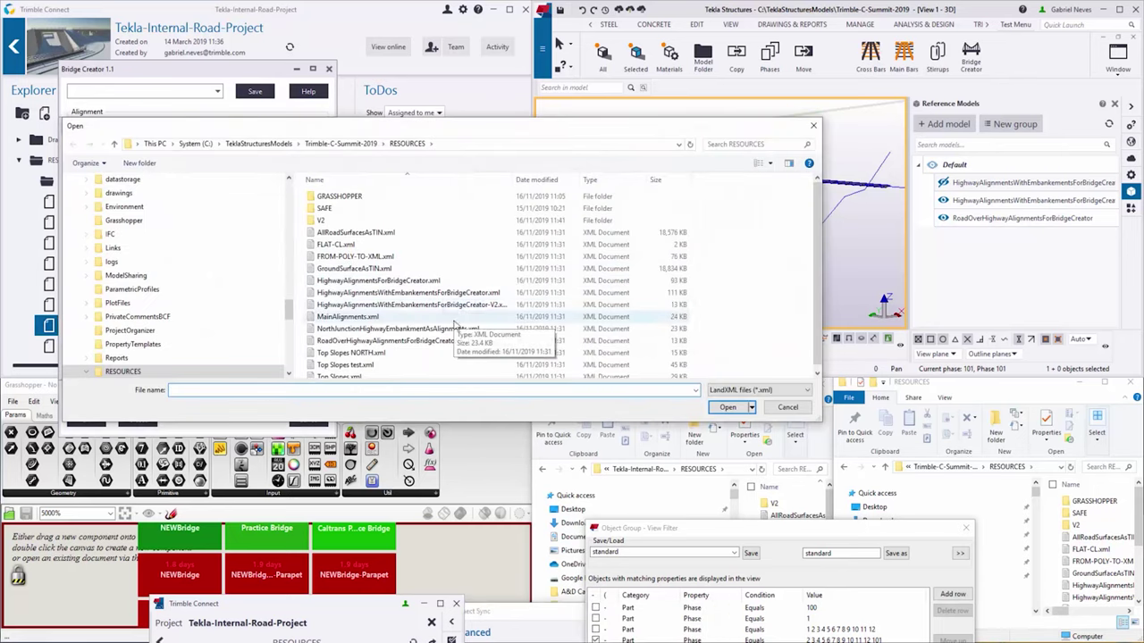
{"action": "left_click", "coordinate": [488, 306]}
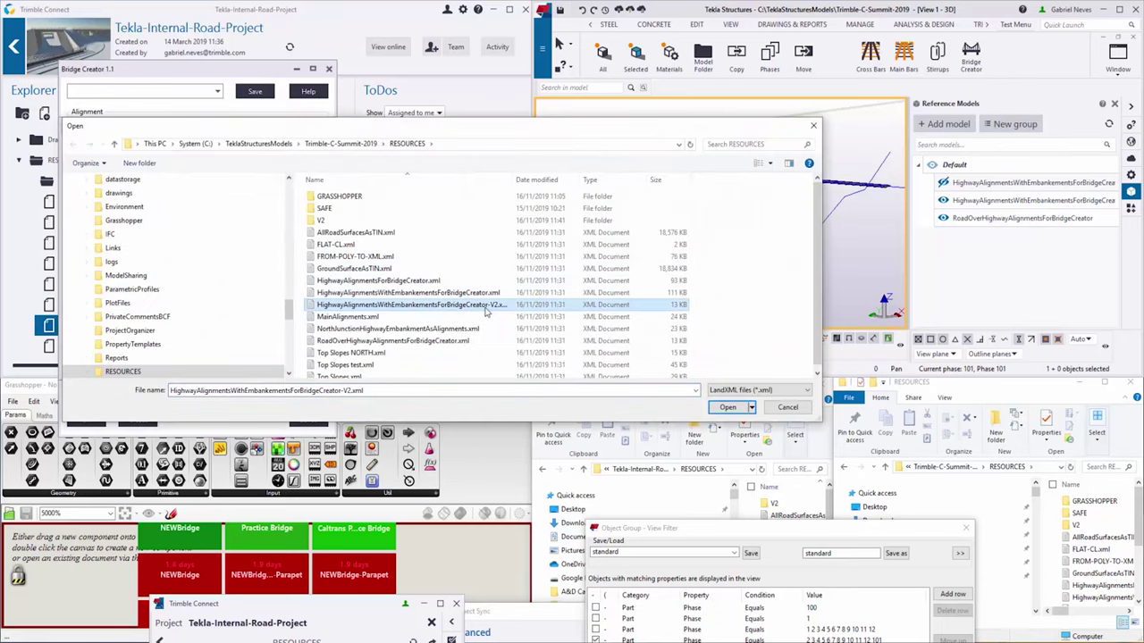
{"action": "left_click", "coordinate": [787, 407]}
{"action": "left_click", "coordinate": [327, 110]}
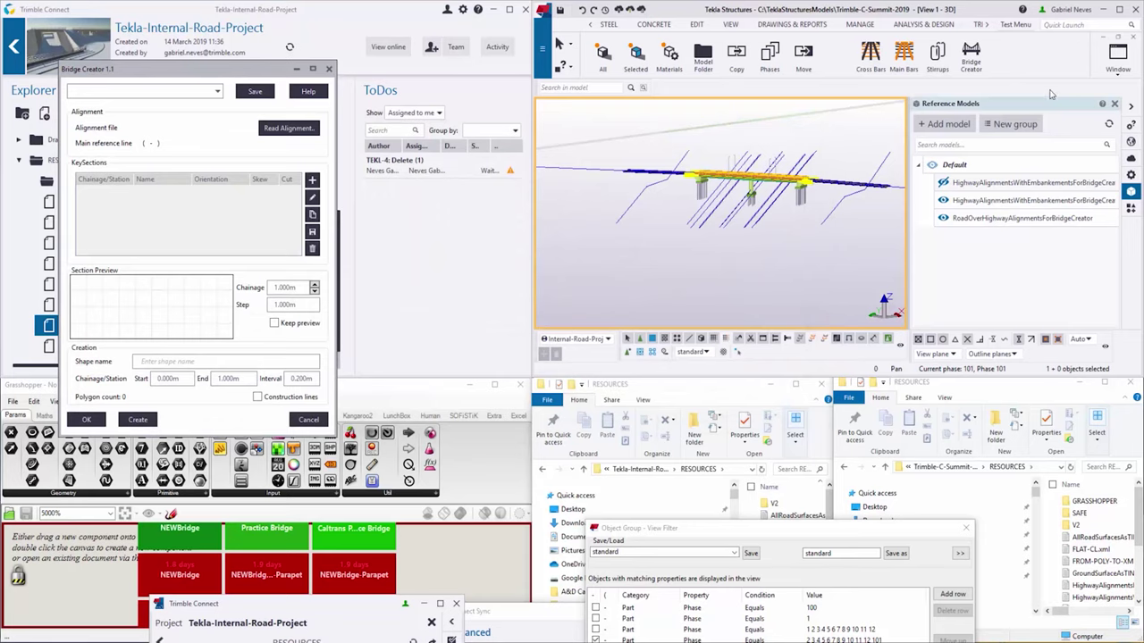
- Load the New-Highway preset, name the shape NEW-HIGHWAY, create it, and close Bridge Creator
{"action": "key", "text": "super+Up"}
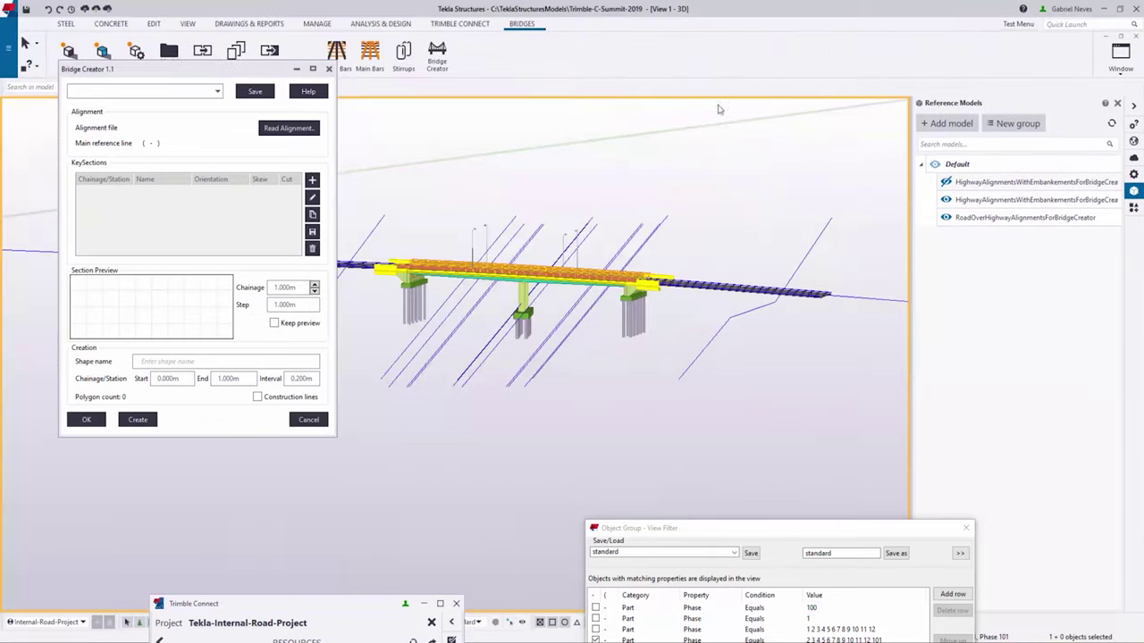
{"action": "left_click", "coordinate": [217, 91]}
{"action": "left_click", "coordinate": [147, 248]}
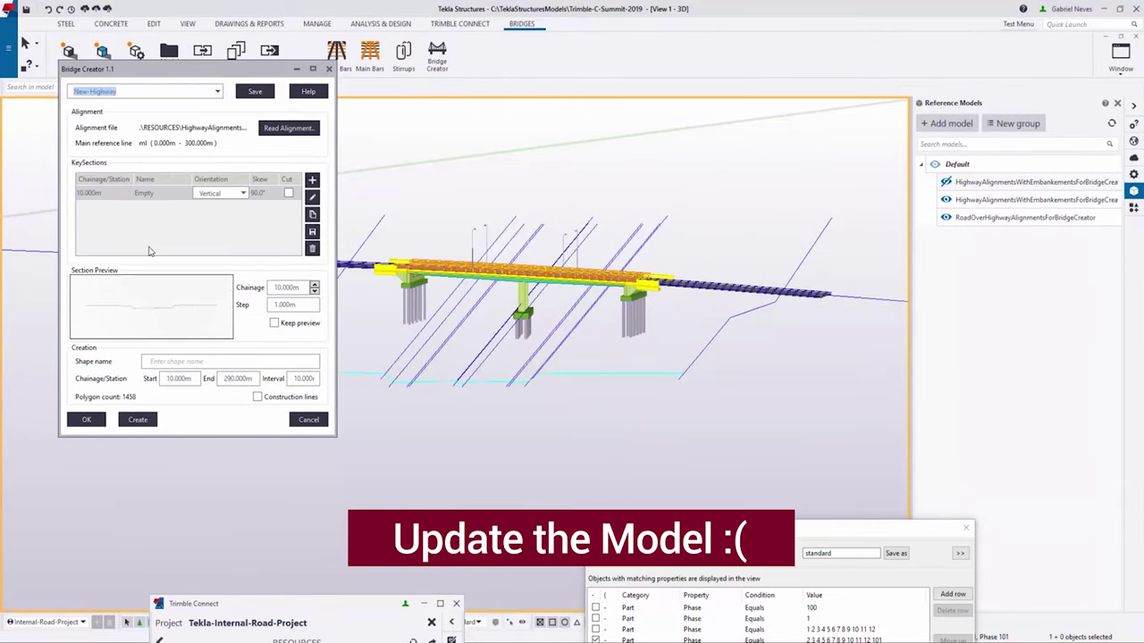
{"action": "left_click", "coordinate": [192, 362]}
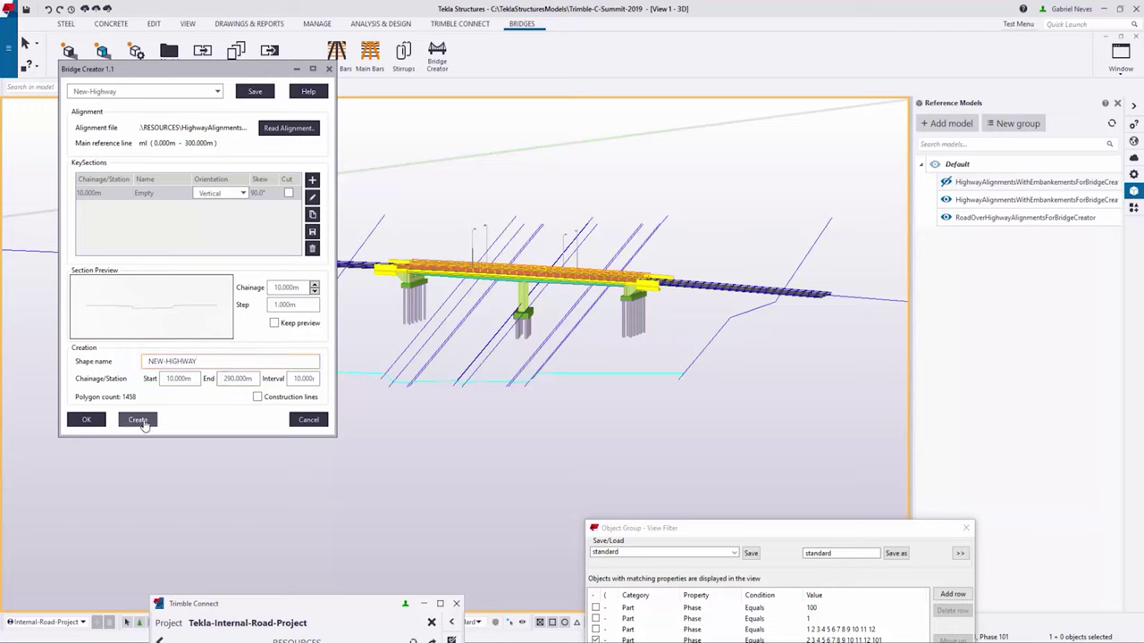
{"action": "scroll", "coordinate": [523, 331], "scroll_direction": "up", "scroll_amount": 10}
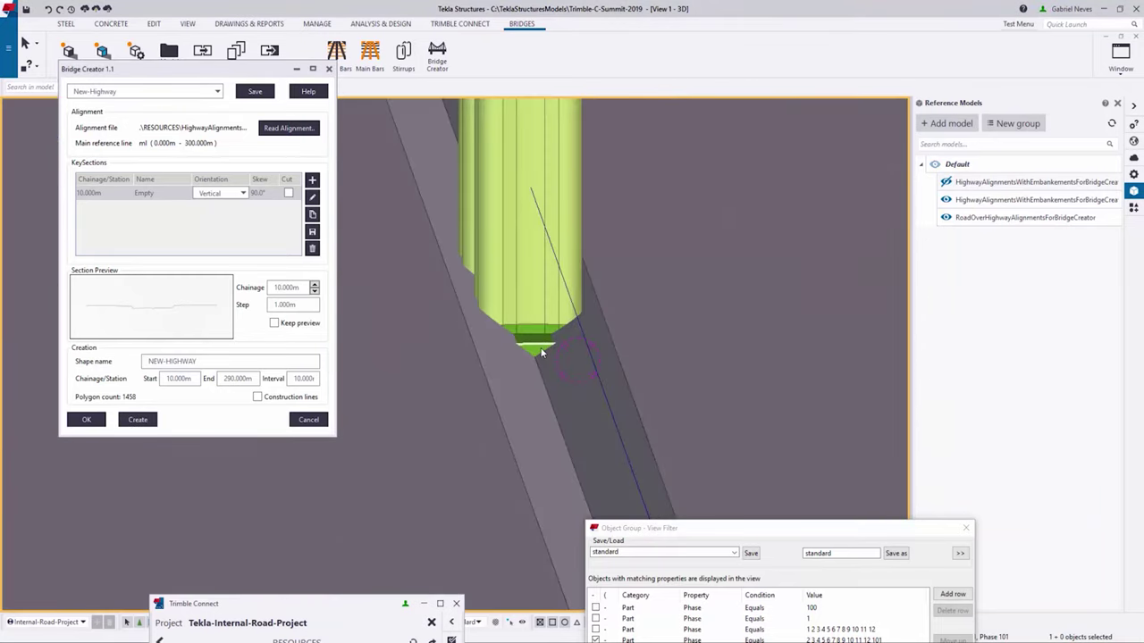
{"action": "left_click", "coordinate": [311, 421]}
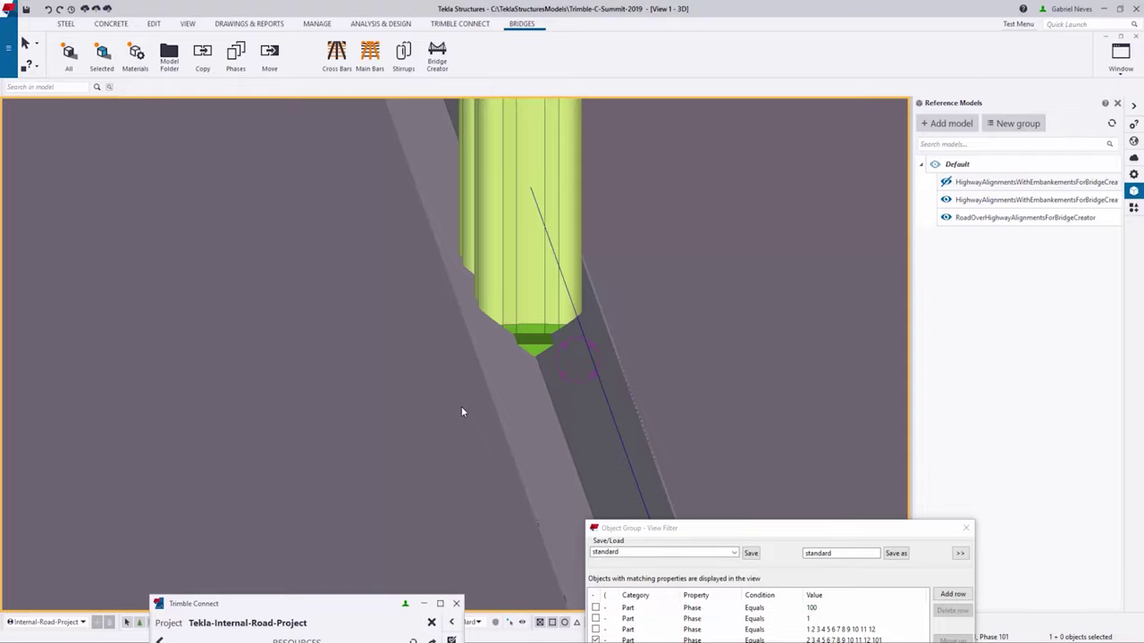
{"action": "scroll", "coordinate": [461, 412], "scroll_direction": "down", "scroll_amount": 10}
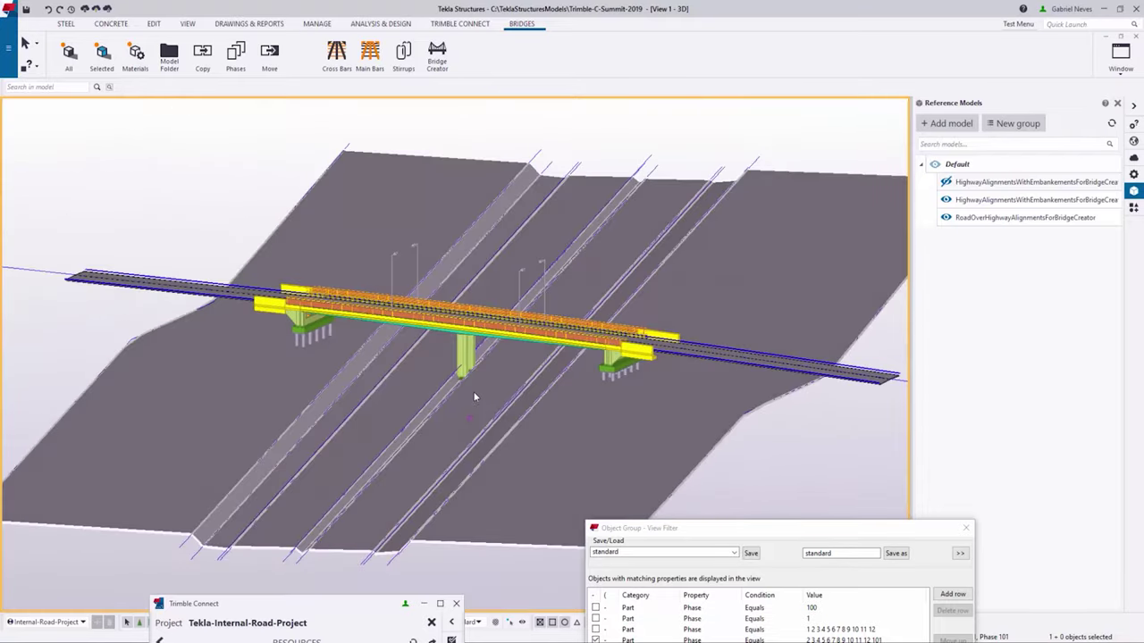
- Download Highway-Drainage-V1.ifc and Highway-Foundations-V1.ifc from the Utilities folder
{"action": "middle_click_drag", "start_coordinate": [474, 397], "coordinate": [576, 458], "text": "ctrl"}
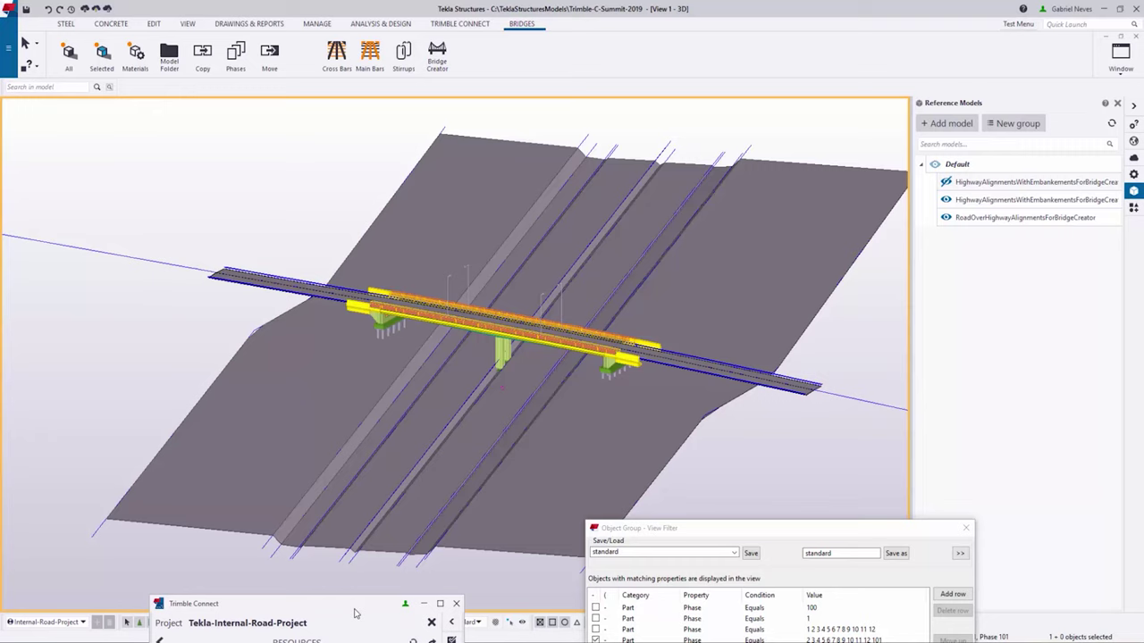
{"action": "left_click_drag", "start_coordinate": [343, 610], "coordinate": [340, 186]}
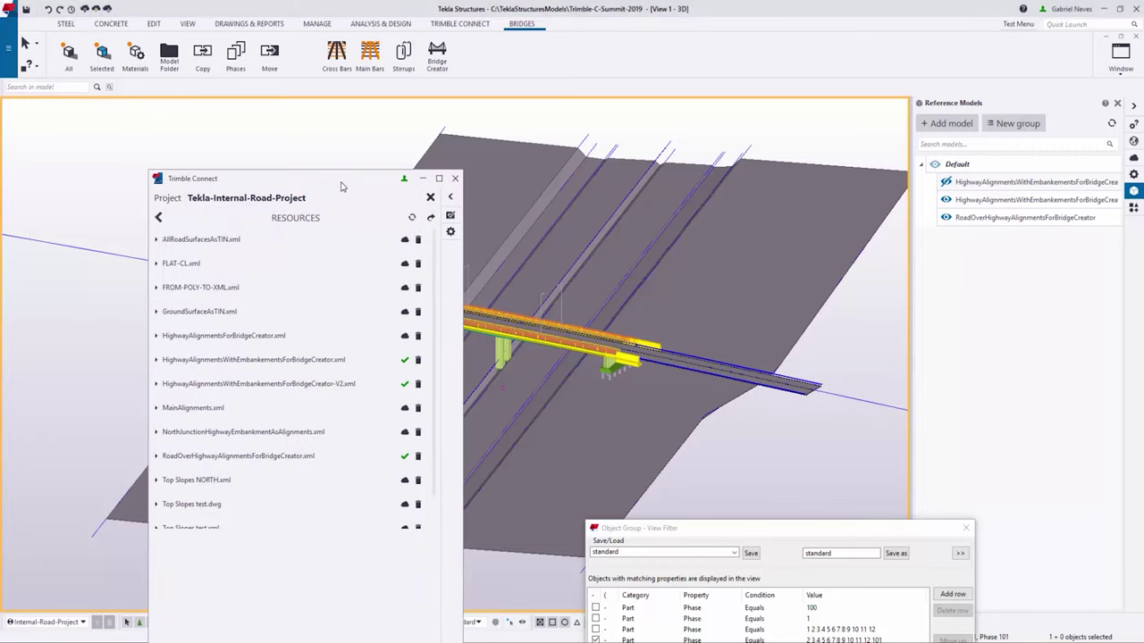
{"action": "left_click", "coordinate": [162, 219]}
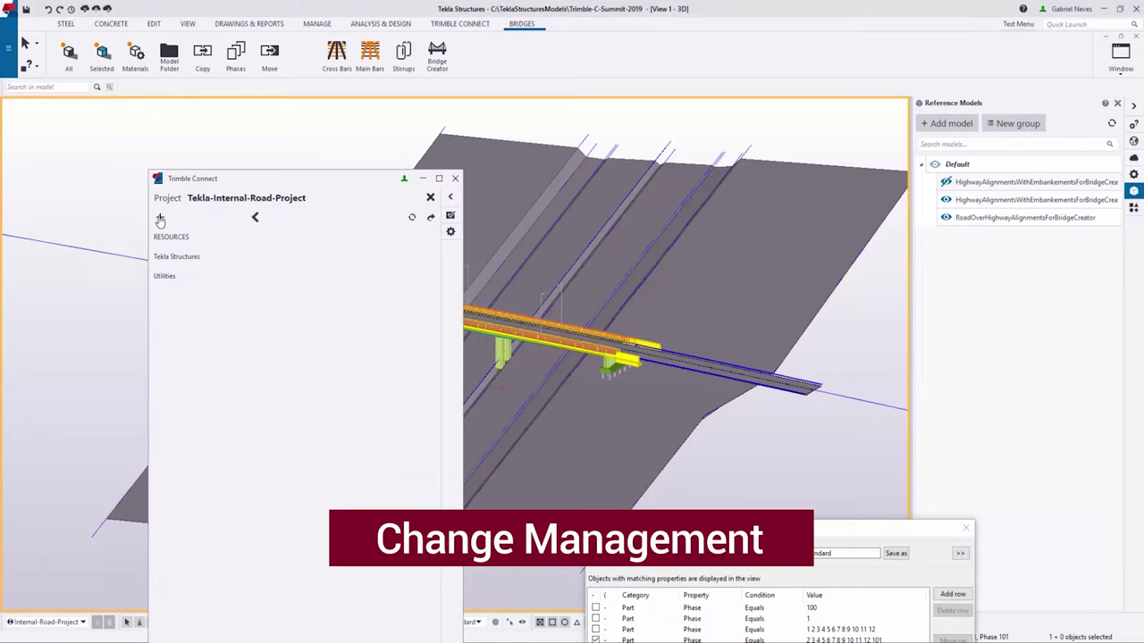
{"action": "left_click", "coordinate": [179, 278]}
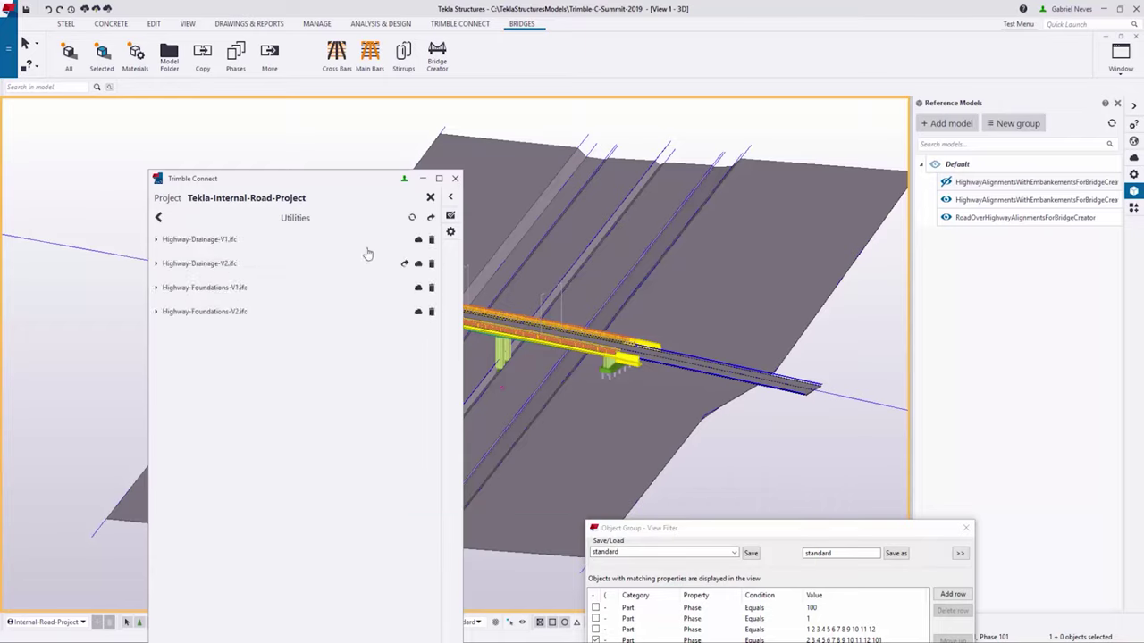
{"action": "left_click", "coordinate": [418, 240]}
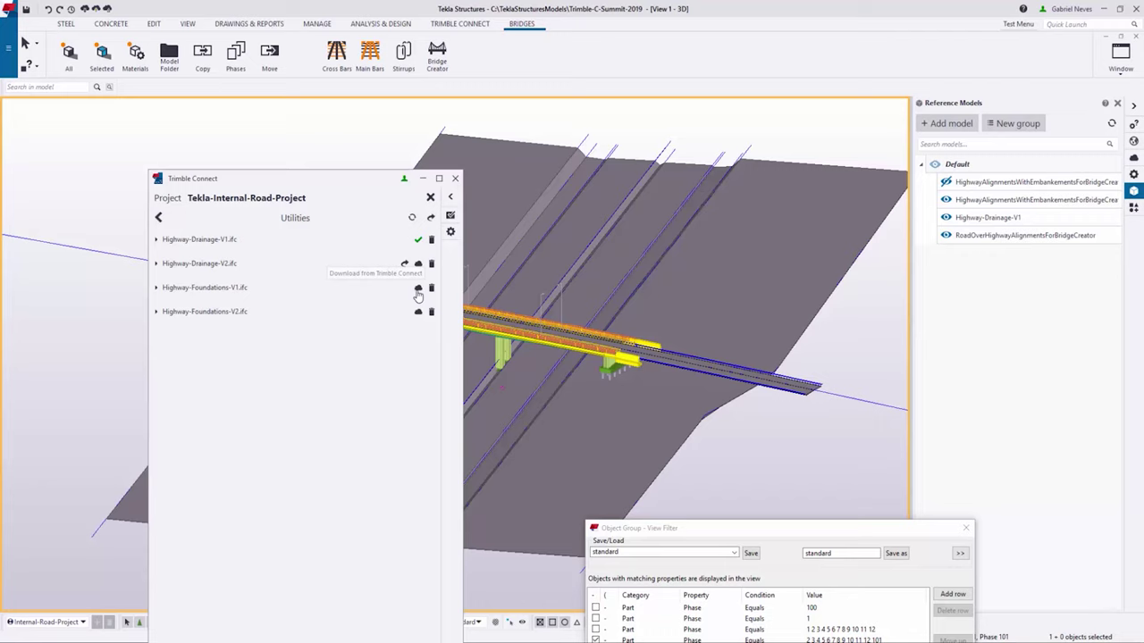
{"action": "left_click", "coordinate": [418, 287]}
- Locate both V1 utility reference models at the Internal-Road-Project base point
{"action": "double_click", "coordinate": [988, 217]}
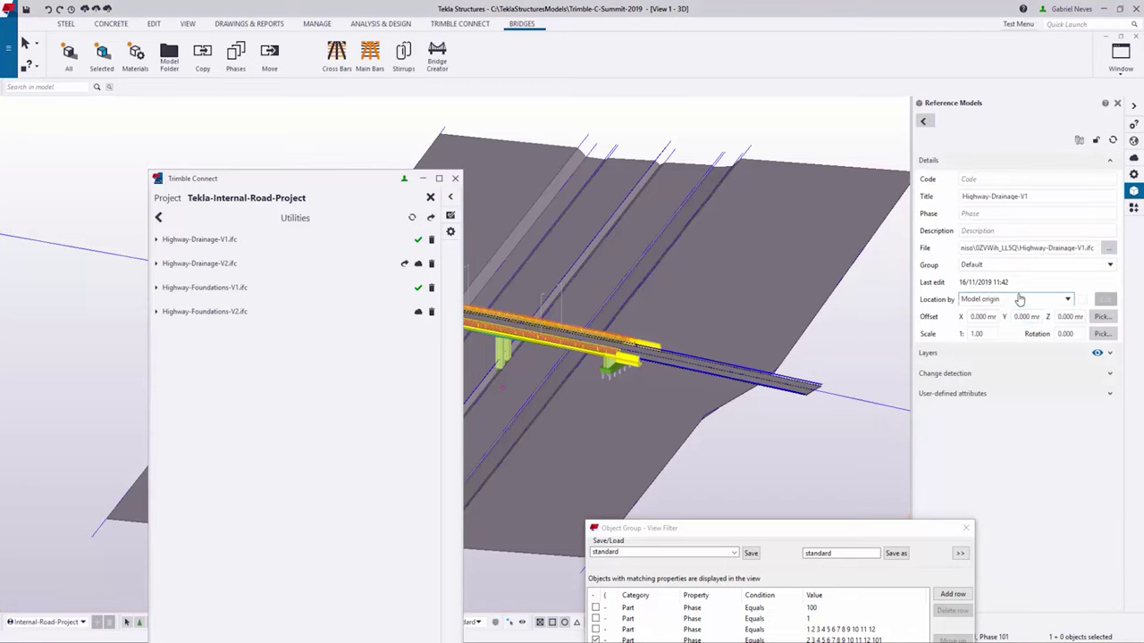
{"action": "left_click", "coordinate": [1015, 299]}
{"action": "left_click", "coordinate": [1017, 336]}
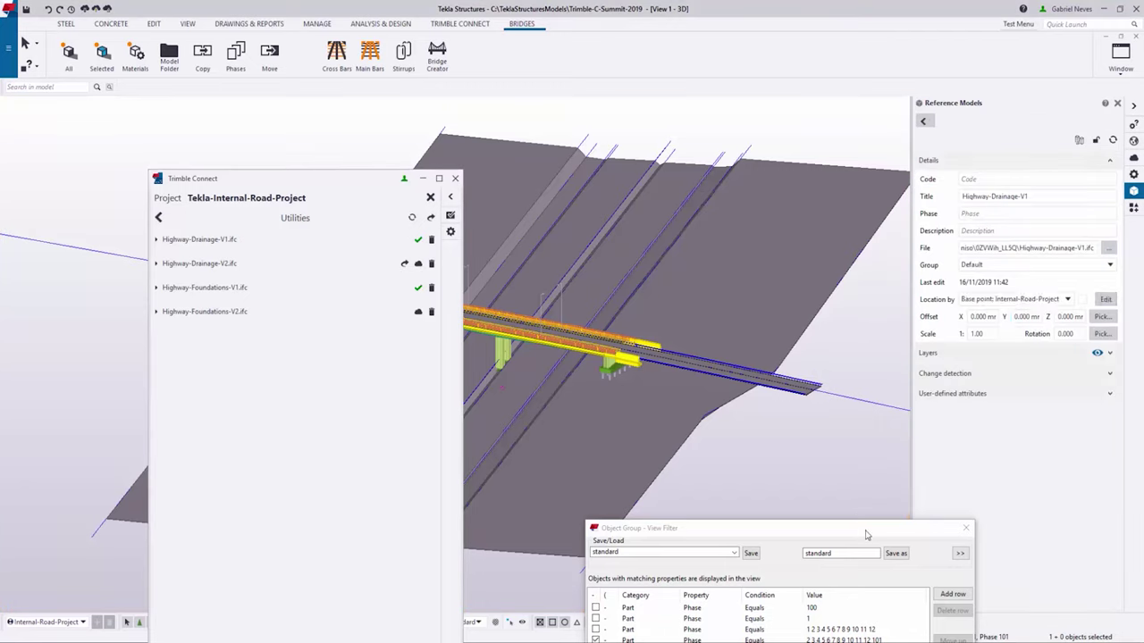
{"action": "left_click_drag", "start_coordinate": [866, 535], "coordinate": [719, 554]}
{"action": "left_click", "coordinate": [924, 121]}
{"action": "double_click", "coordinate": [1000, 236]}
{"action": "left_click", "coordinate": [1015, 300]}
{"action": "left_click", "coordinate": [1002, 337]}
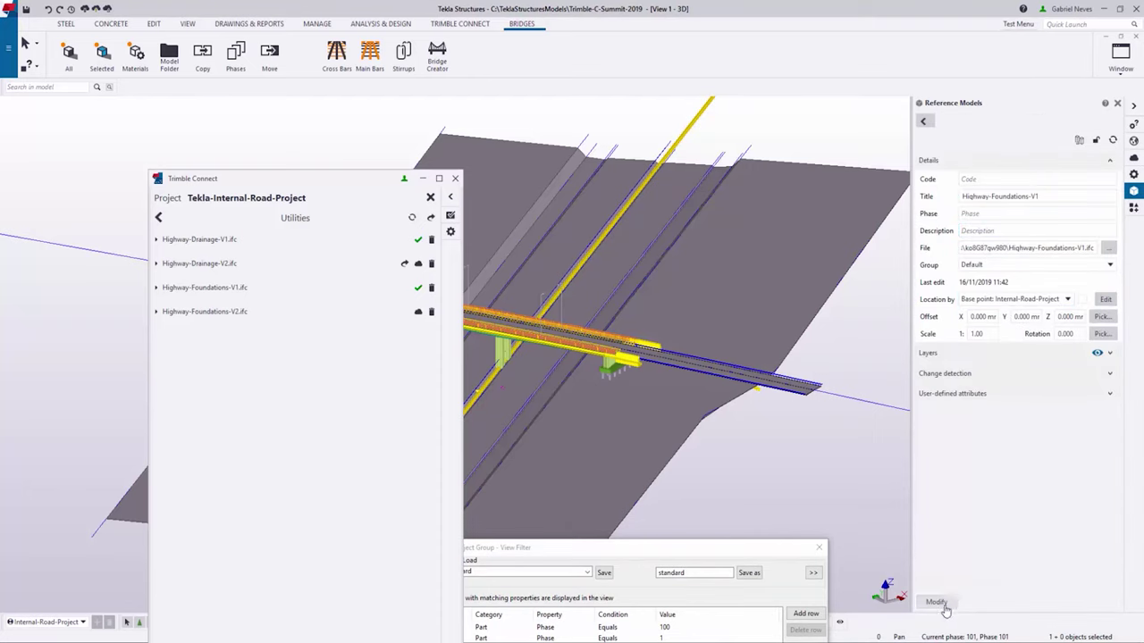
{"action": "left_click", "coordinate": [936, 603]}
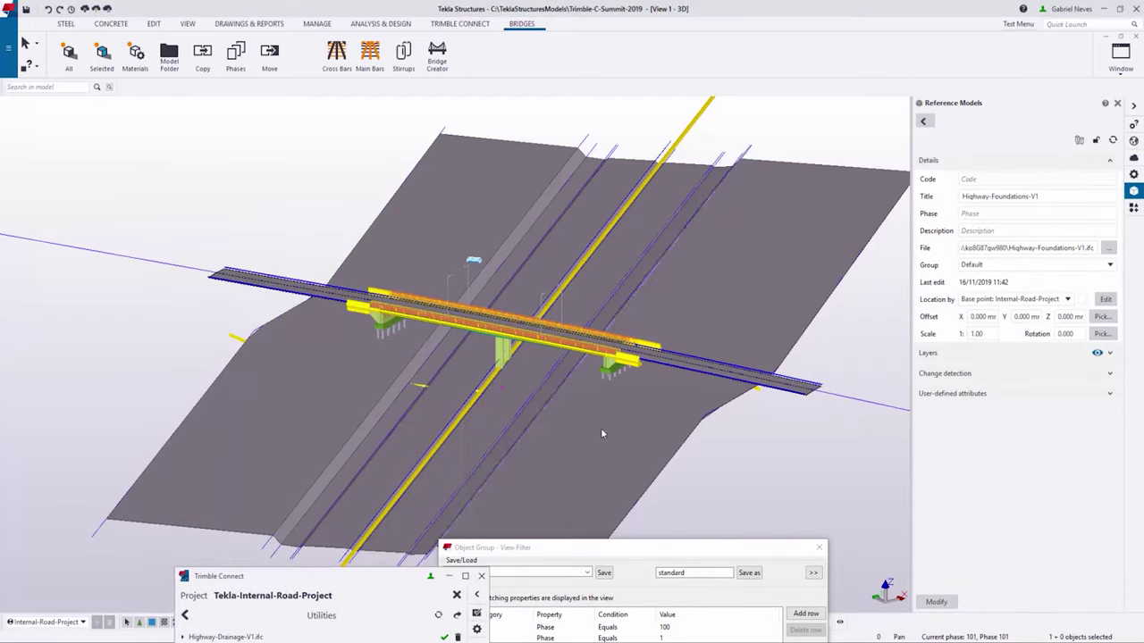
- Inspect the bridge and V1 utilities from above, then bring the Utilities file list back up
{"action": "scroll", "coordinate": [505, 261], "scroll_direction": "up", "scroll_amount": 10}
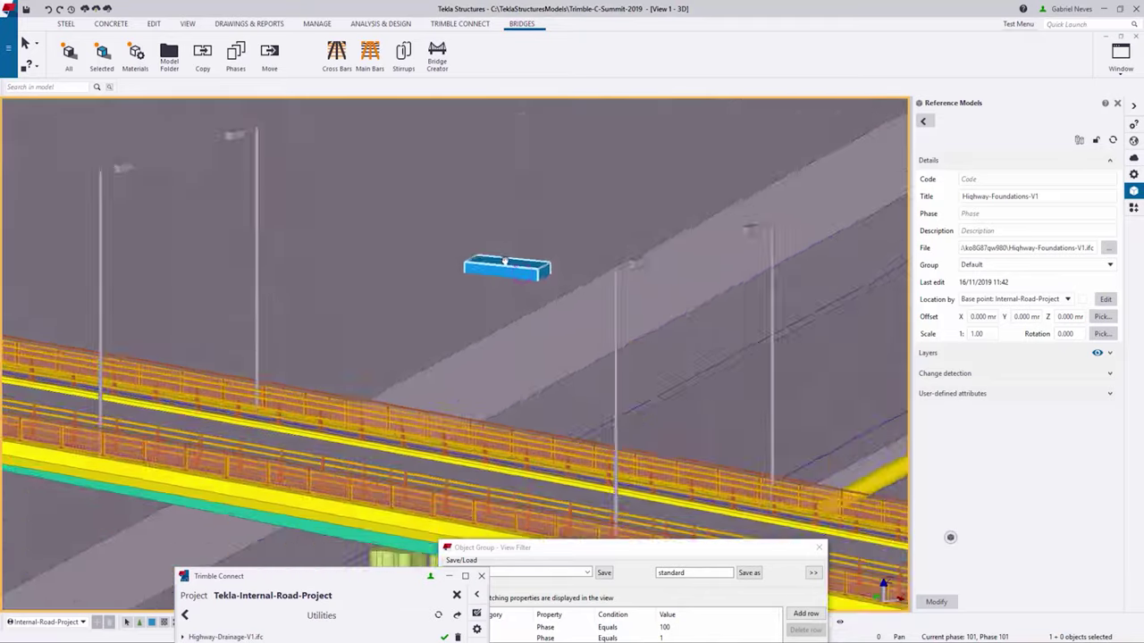
{"action": "middle_click_drag", "start_coordinate": [505, 261], "coordinate": [499, 359], "text": "ctrl"}
{"action": "scroll", "coordinate": [443, 239], "scroll_direction": "down", "scroll_amount": 5}
{"action": "scroll", "coordinate": [449, 249], "scroll_direction": "down", "scroll_amount": 3}
{"action": "scroll", "coordinate": [599, 387], "scroll_direction": "up", "scroll_amount": 3}
{"action": "scroll", "coordinate": [514, 384], "scroll_direction": "up", "scroll_amount": 3}
{"action": "scroll", "coordinate": [523, 338], "scroll_direction": "down", "scroll_amount": 5}
{"action": "left_click_drag", "start_coordinate": [268, 576], "coordinate": [222, 256]}
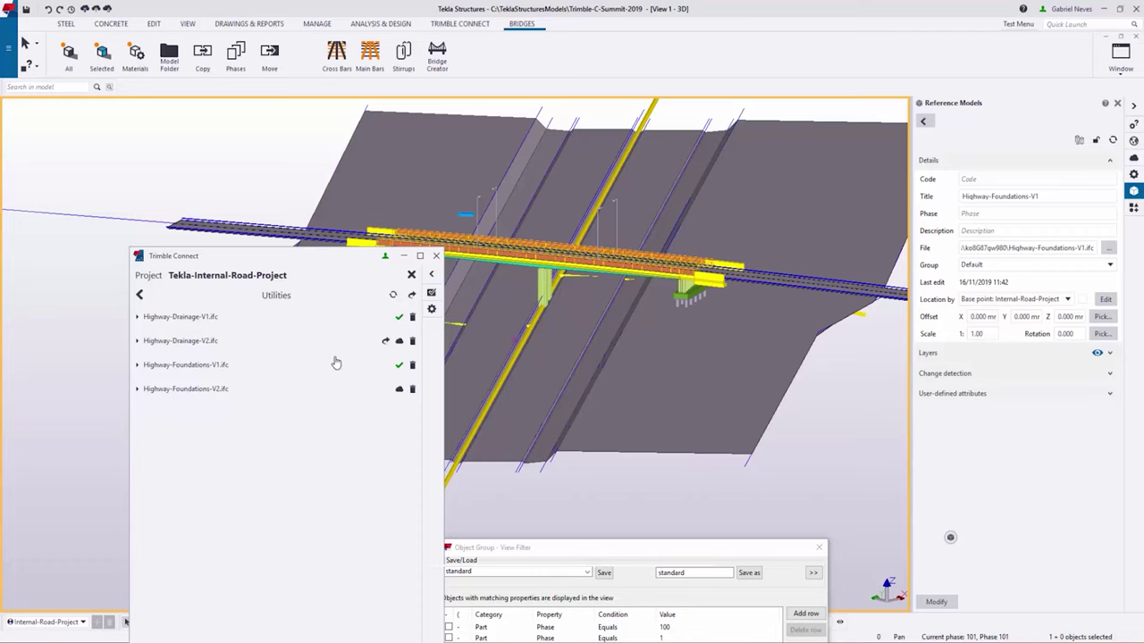
- Download Highway-Drainage-V2.ifc and locate it at the Internal-Road-Project base point
{"action": "left_click", "coordinate": [399, 342]}
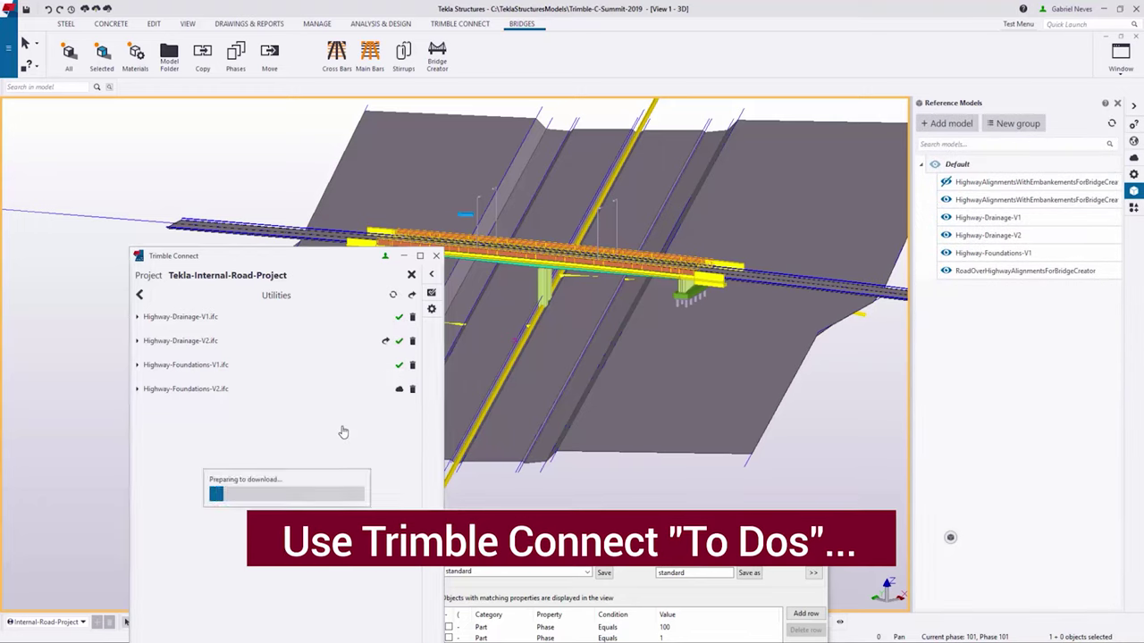
{"action": "left_click_drag", "start_coordinate": [345, 255], "coordinate": [374, 557]}
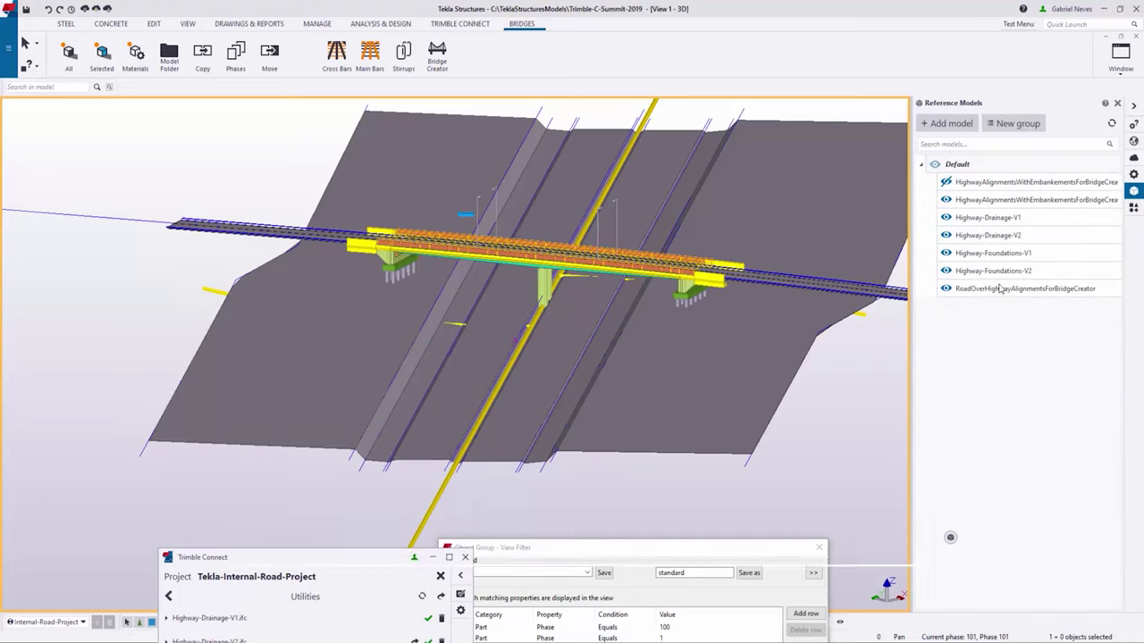
{"action": "double_click", "coordinate": [994, 235]}
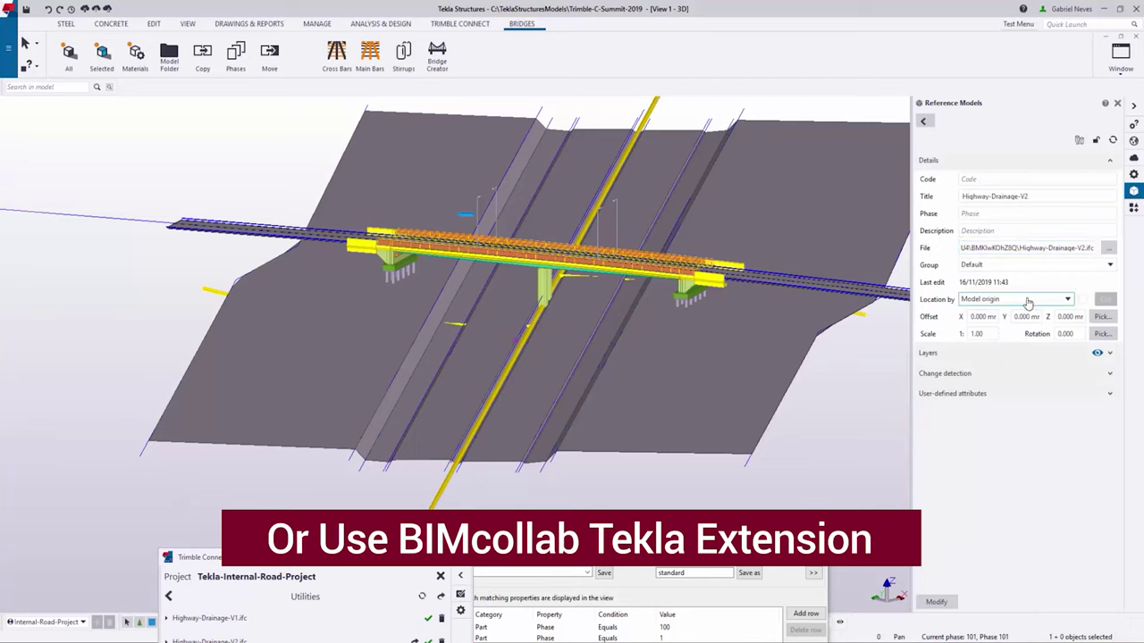
{"action": "left_click", "coordinate": [1026, 300]}
{"action": "left_click", "coordinate": [1015, 336]}
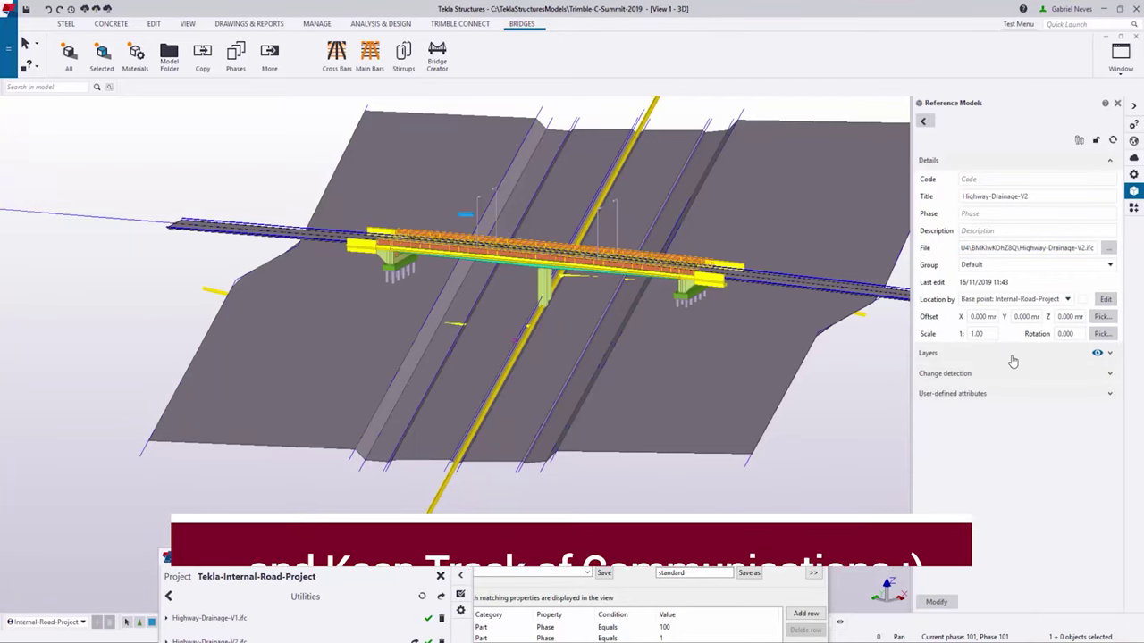
{"action": "left_click", "coordinate": [936, 603]}
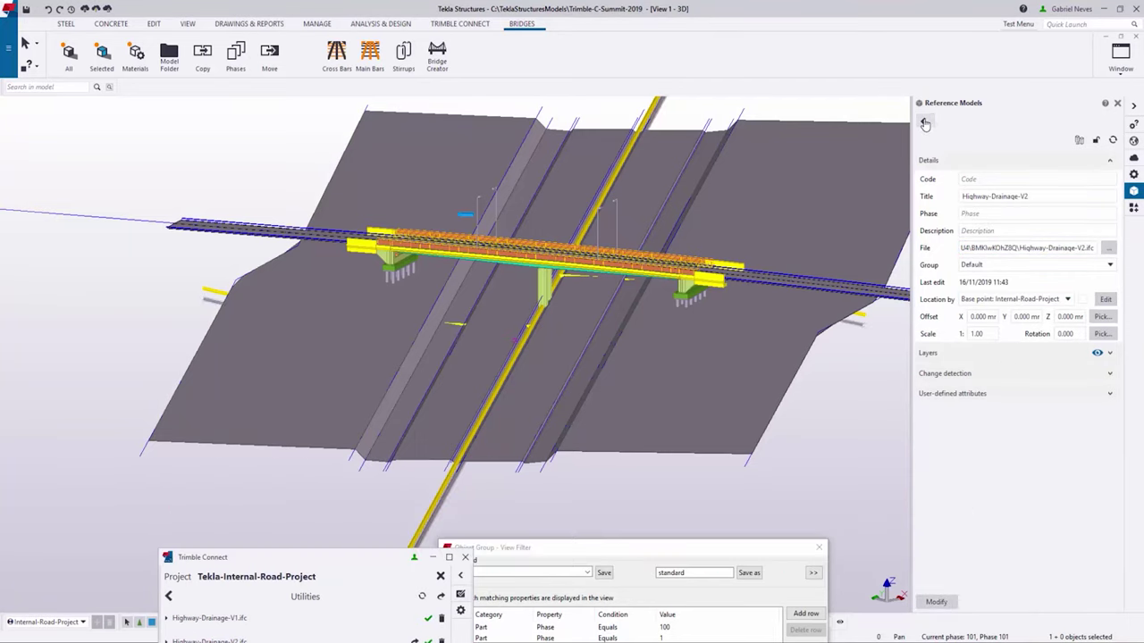
- Locate Highway-Foundations-V2 at the Internal-Road-Project base point as well
{"action": "left_click", "coordinate": [924, 122]}
{"action": "double_click", "coordinate": [1008, 273]}
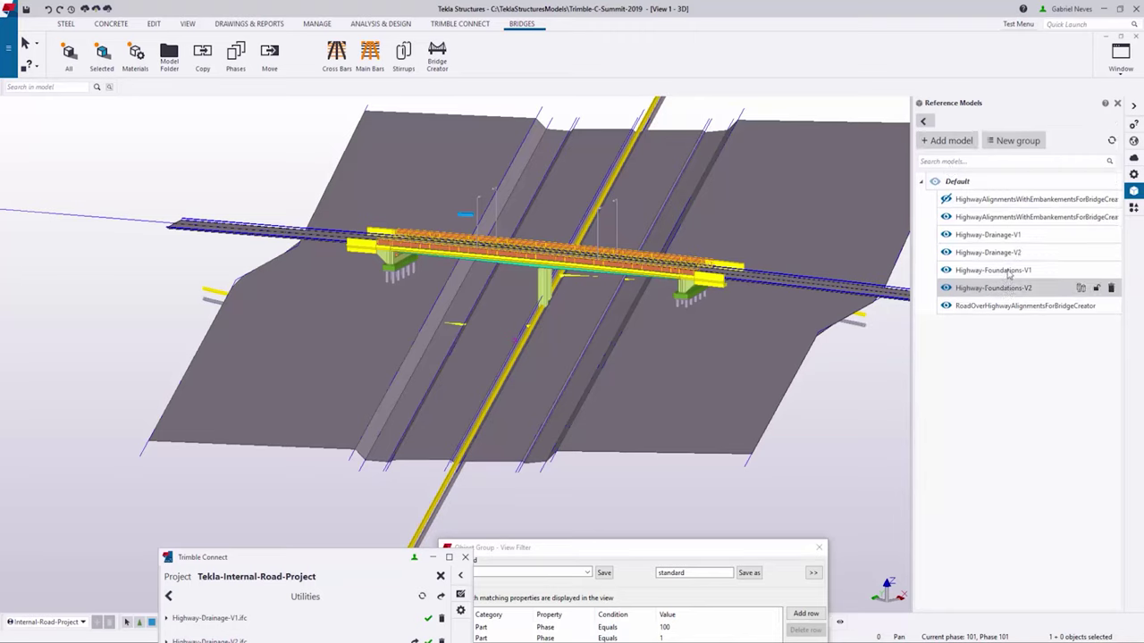
{"action": "left_click", "coordinate": [993, 302]}
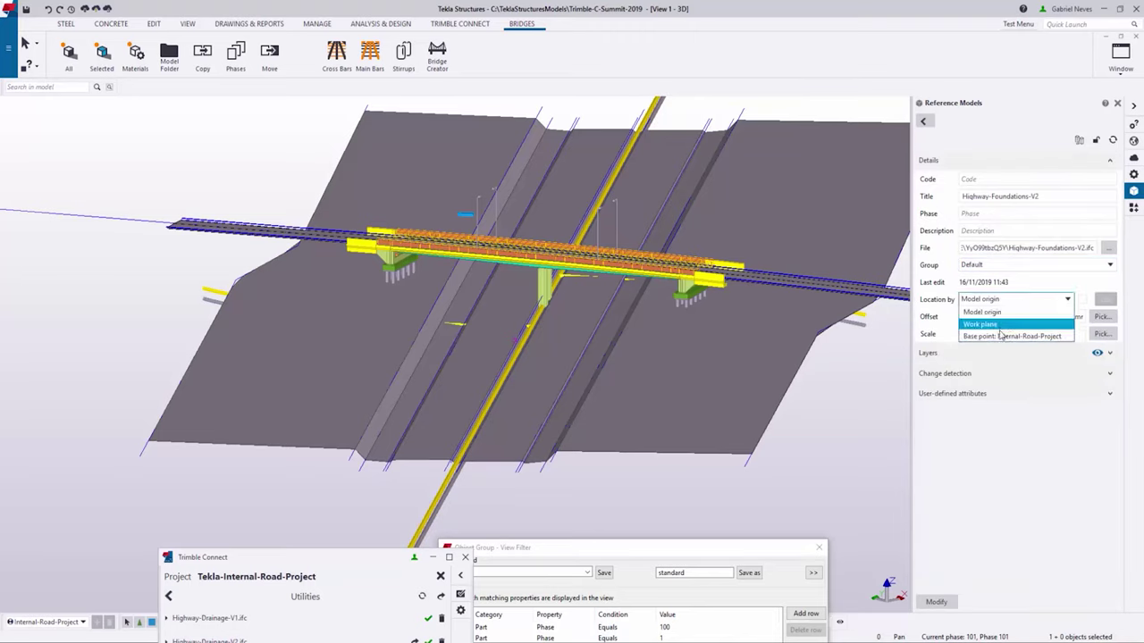
{"action": "left_click", "coordinate": [1002, 337]}
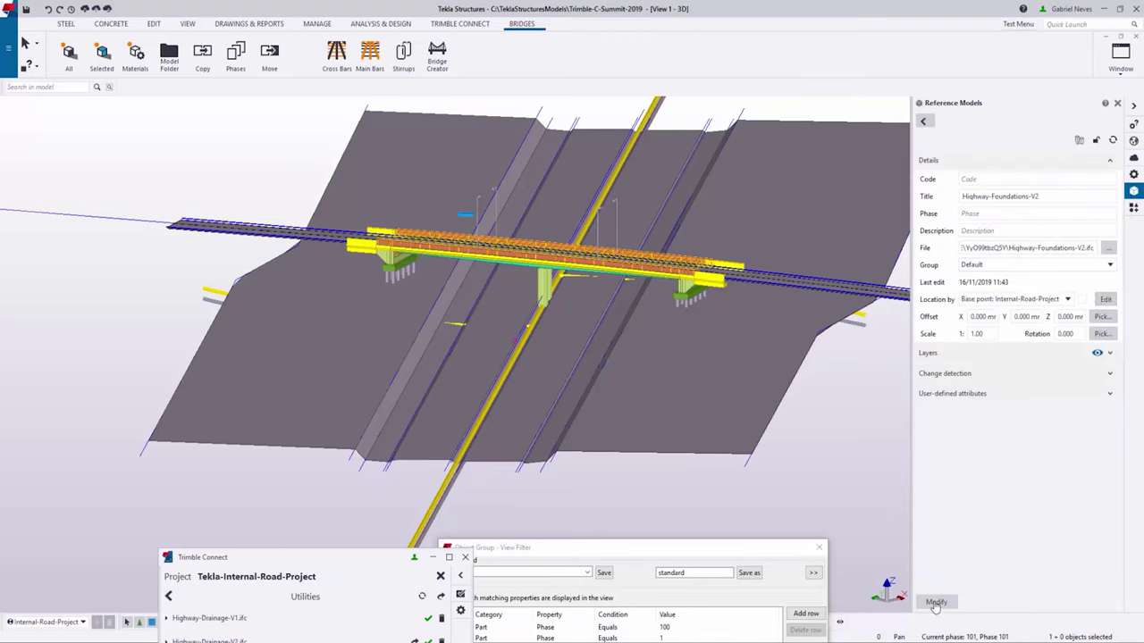
{"action": "scroll", "coordinate": [634, 353], "scroll_direction": "up", "scroll_amount": 5}
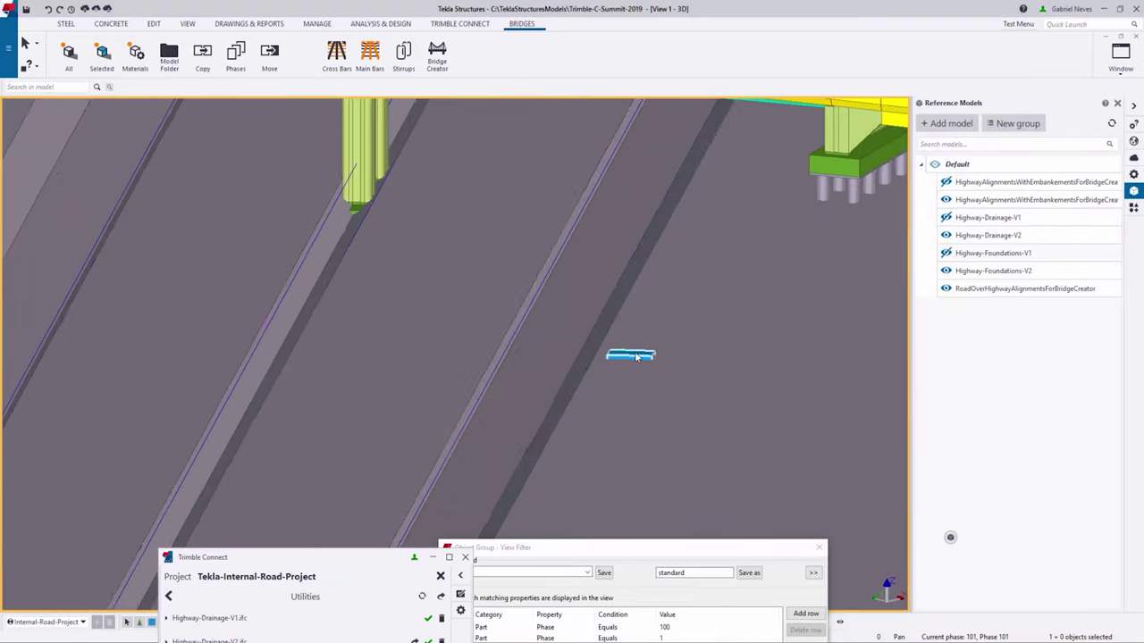
- Zoom out to the whole bridge and roads, then hide every reference model in the Default group
{"action": "scroll", "coordinate": [633, 353], "scroll_direction": "down", "scroll_amount": 5}
{"action": "scroll", "coordinate": [459, 179], "scroll_direction": "up", "scroll_amount": 3}
{"action": "scroll", "coordinate": [458, 179], "scroll_direction": "down", "scroll_amount": 3}
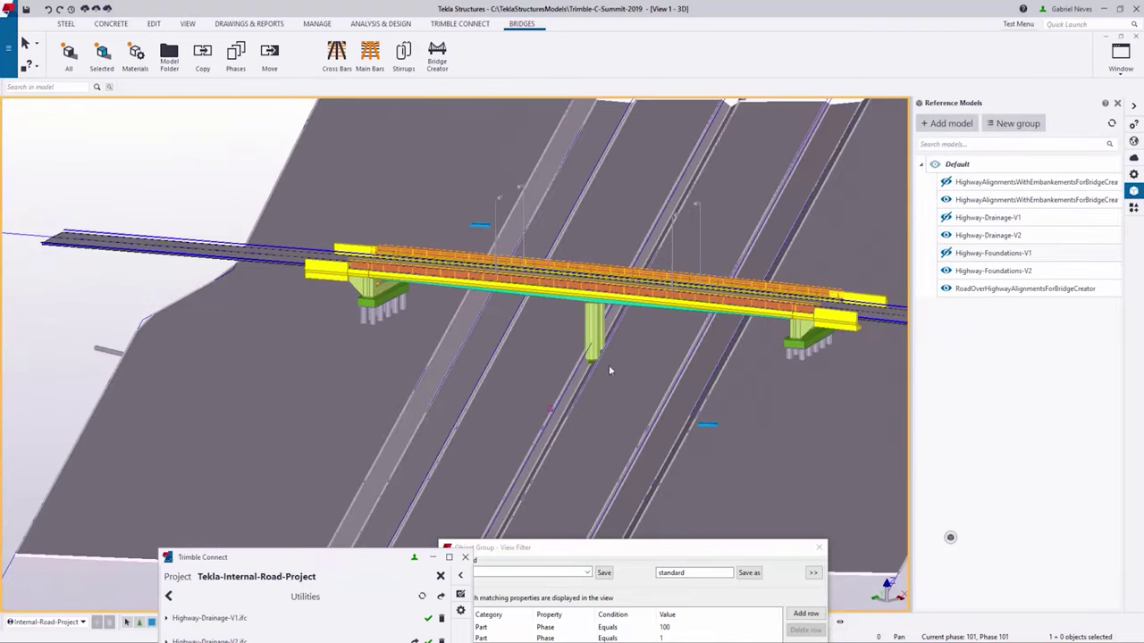
{"action": "scroll", "coordinate": [459, 179], "scroll_direction": "up", "scroll_amount": 3}
{"action": "middle_click_drag", "start_coordinate": [604, 233], "coordinate": [640, 306], "text": "ctrl"}
{"action": "key", "text": "Home"}
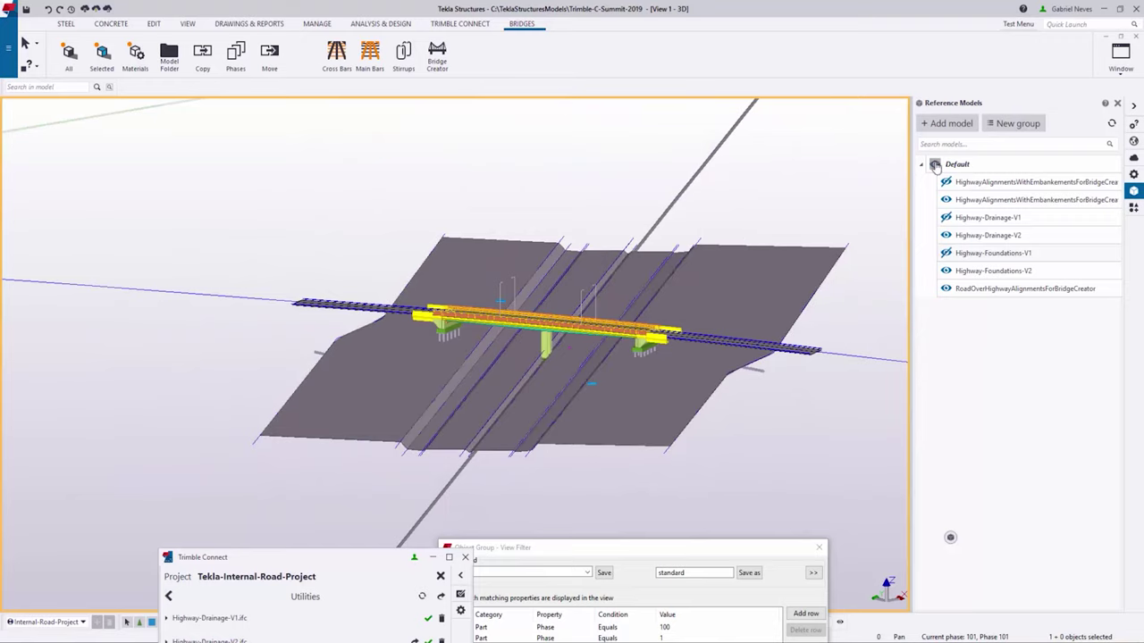
{"action": "left_click", "coordinate": [934, 165]}
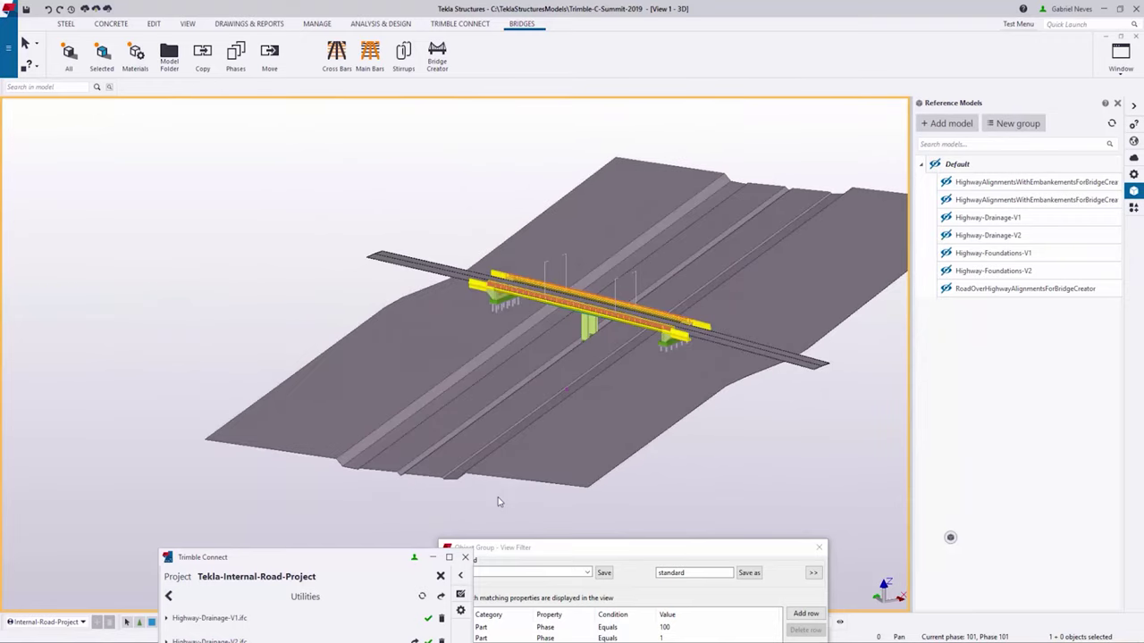
{"action": "scroll", "coordinate": [634, 297], "scroll_direction": "up", "scroll_amount": 6}
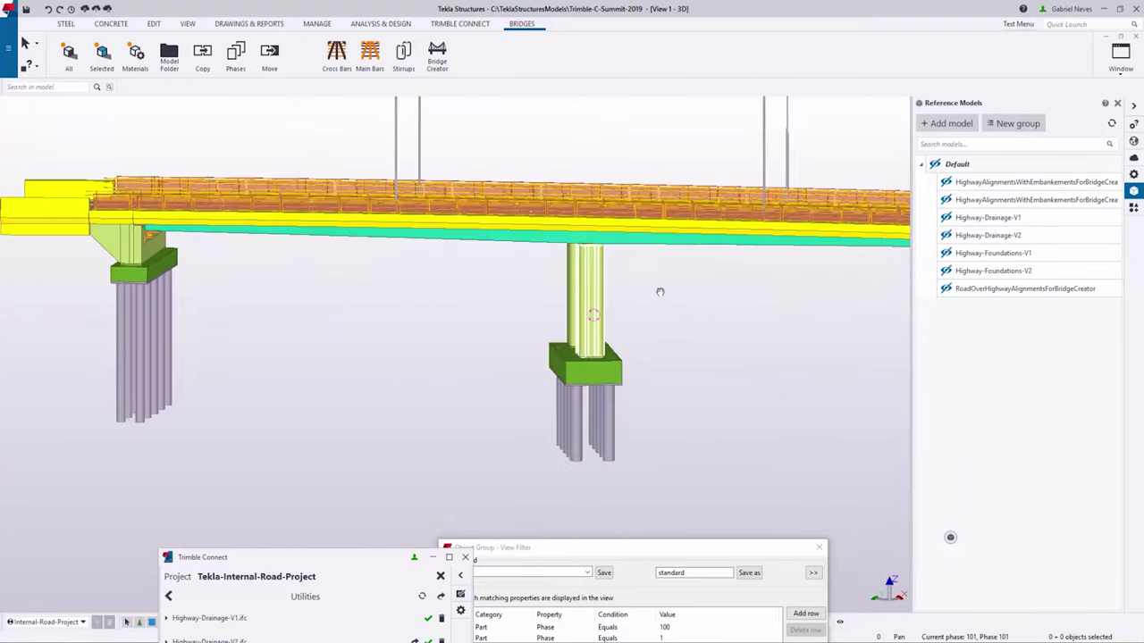
- Move the middle pier's pile cap and piles down by 1500 mm (dZ -1500) with Move special > Linear
{"action": "left_click", "coordinate": [154, 24]}
{"action": "left_click", "coordinate": [552, 64]}
{"action": "left_click", "coordinate": [537, 84]}
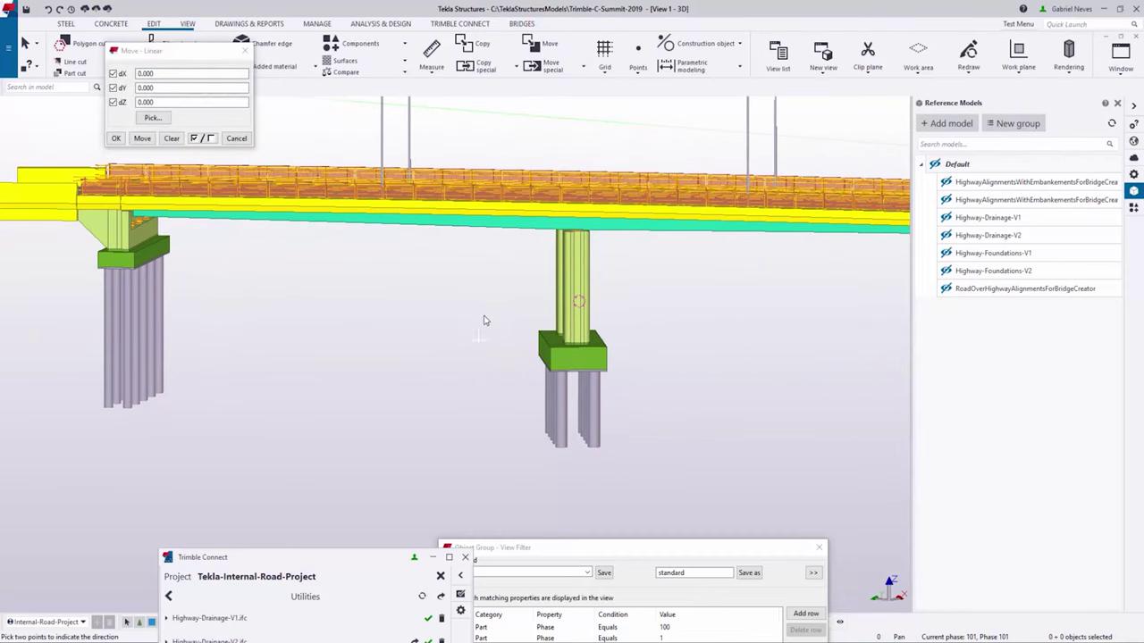
{"action": "left_click", "coordinate": [542, 352]}
{"action": "double_click", "coordinate": [163, 101]}
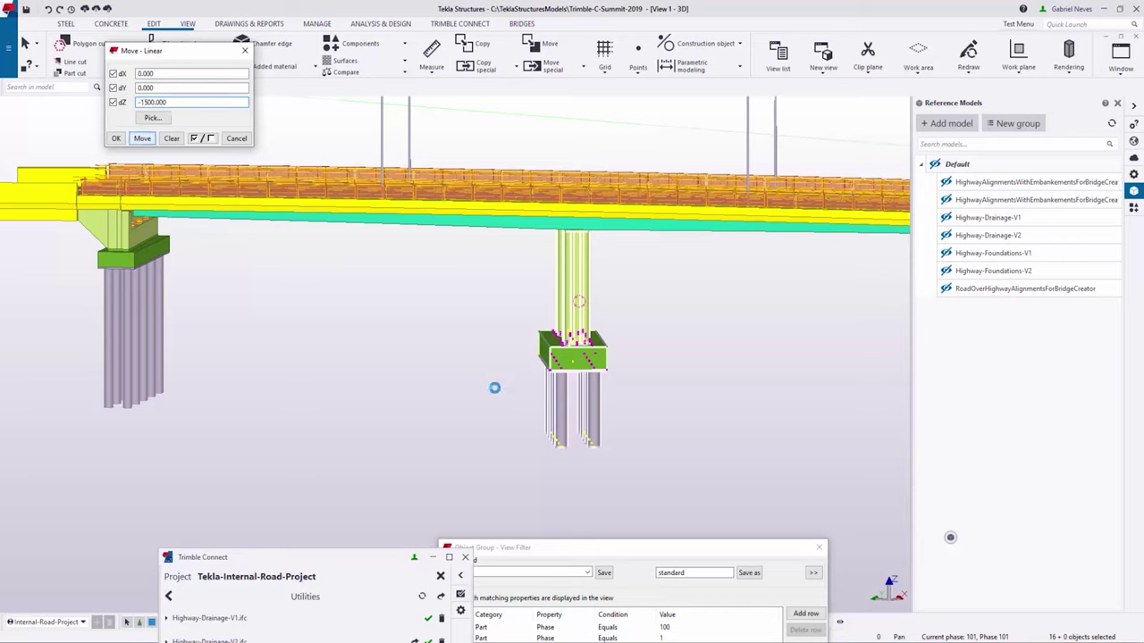
{"action": "scroll", "coordinate": [588, 283], "scroll_direction": "up", "scroll_amount": 6}
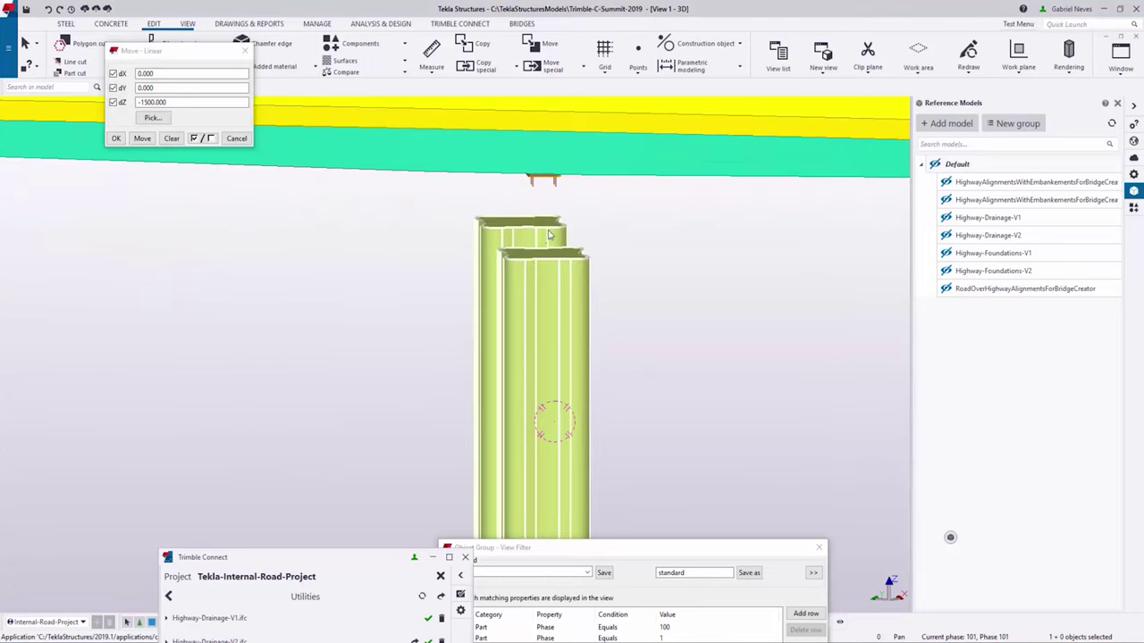
- Lengthen both pier columns to a thickness of 8815 and check them in wireframe
{"action": "double_click", "coordinate": [588, 296]}
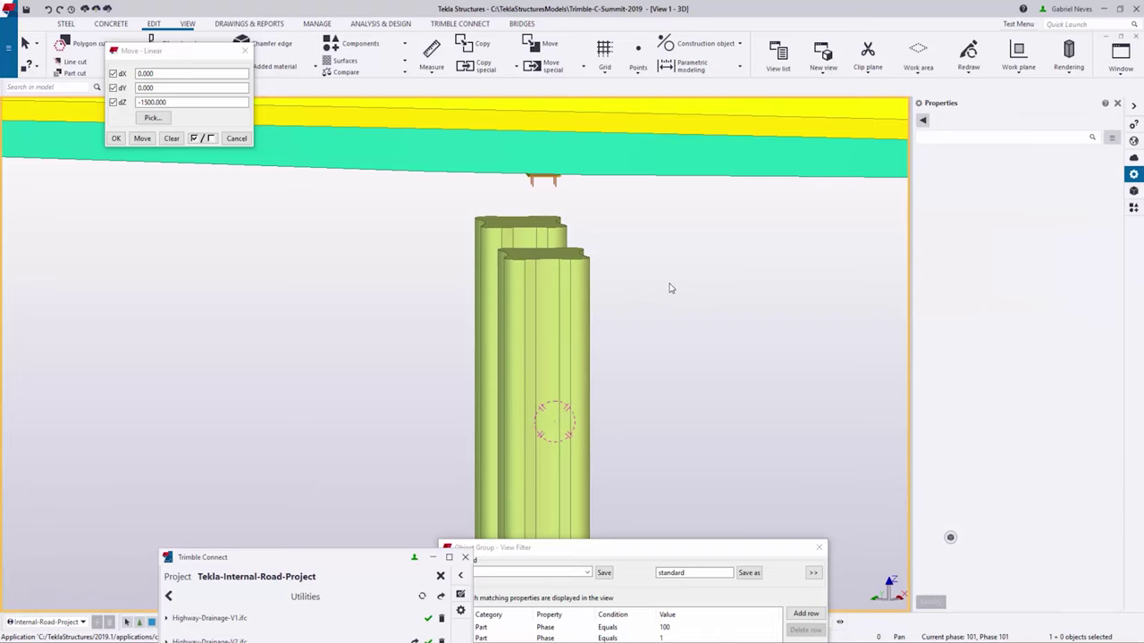
{"action": "key", "text": "ctrl+1"}
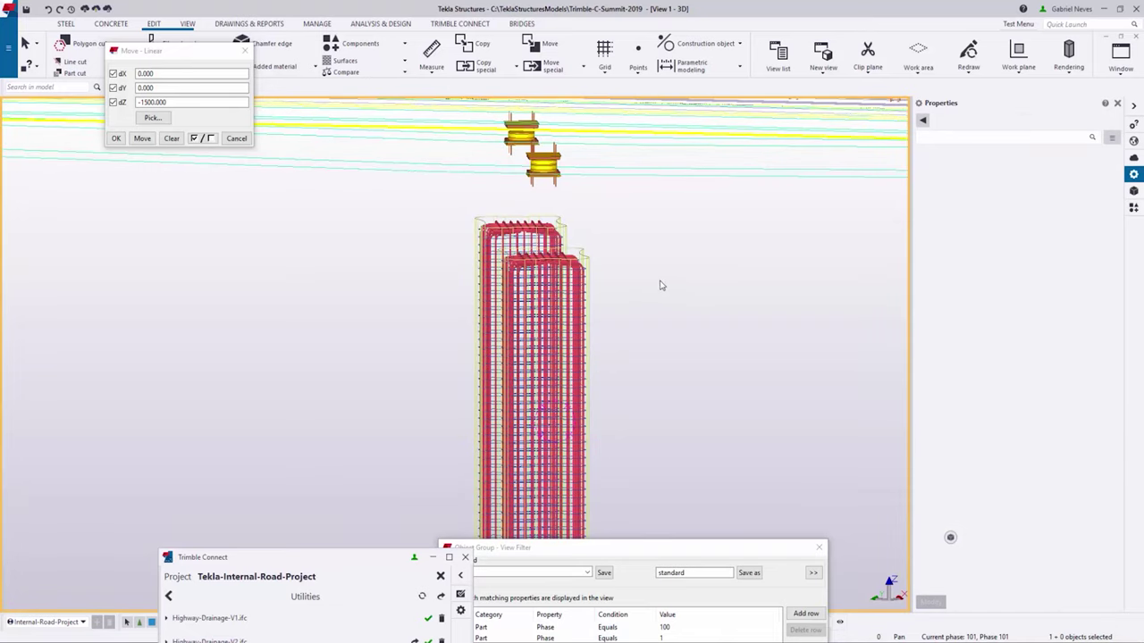
{"action": "left_click", "coordinate": [581, 268], "text": "ctrl"}
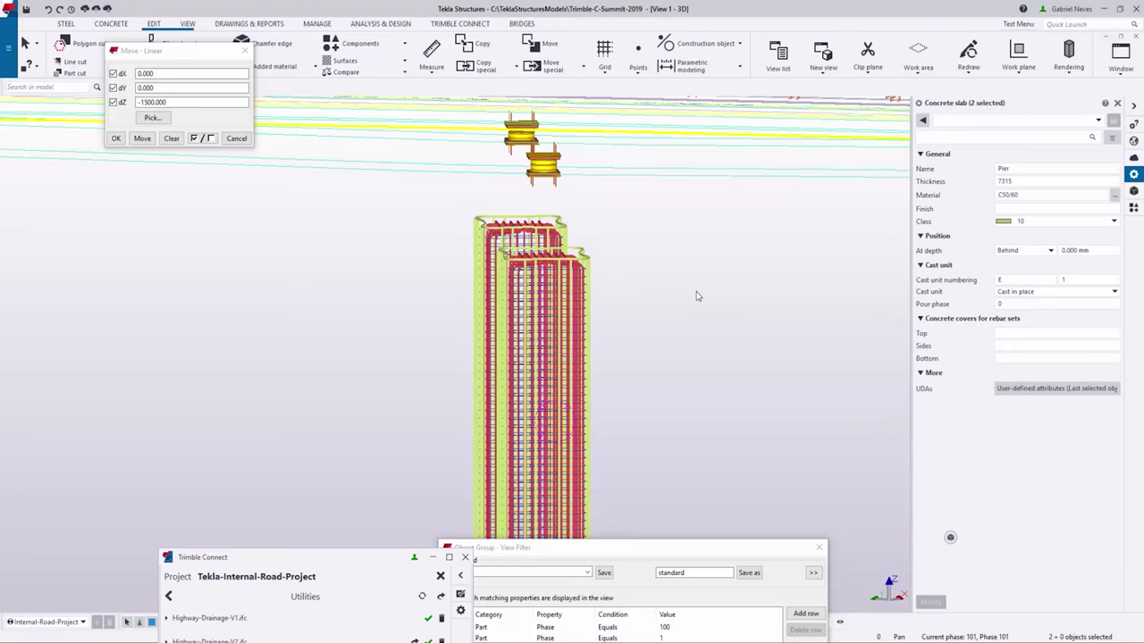
{"action": "key", "text": "Return"}
{"action": "middle_click_drag", "start_coordinate": [570, 236], "coordinate": [519, 246], "text": "ctrl"}
{"action": "scroll", "coordinate": [413, 290], "scroll_direction": "down", "scroll_amount": 5}
{"action": "left_click", "coordinate": [413, 291]}
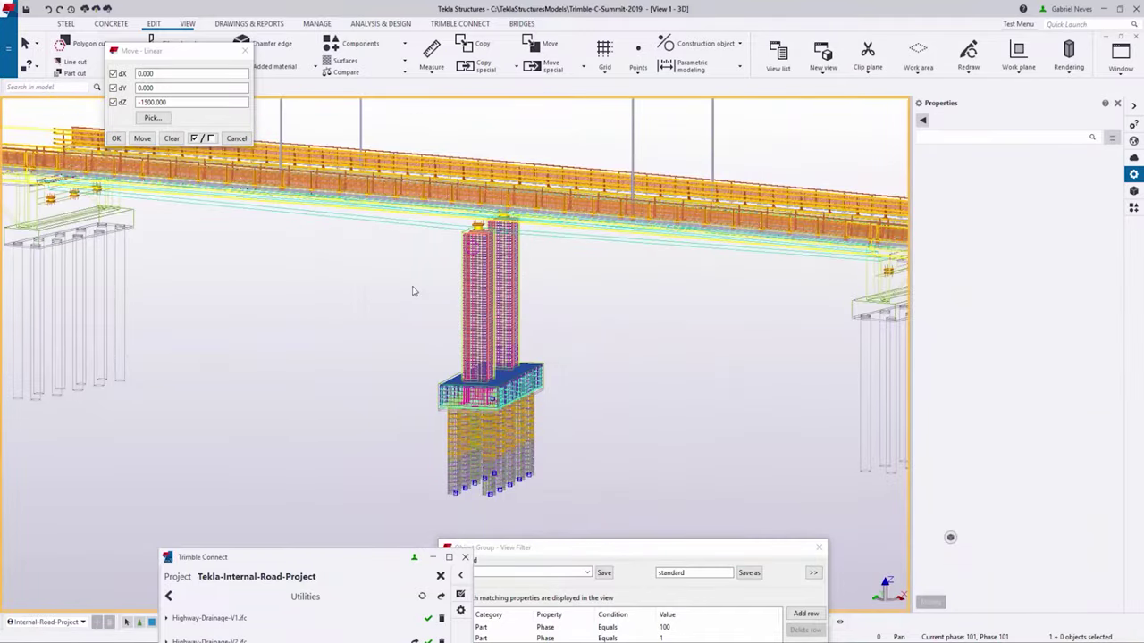
{"action": "key", "text": "ctrl+p"}
- Edit the piers' Thickness value and confirm the pier height change
{"action": "scroll", "coordinate": [458, 230], "scroll_direction": "up", "scroll_amount": 3}
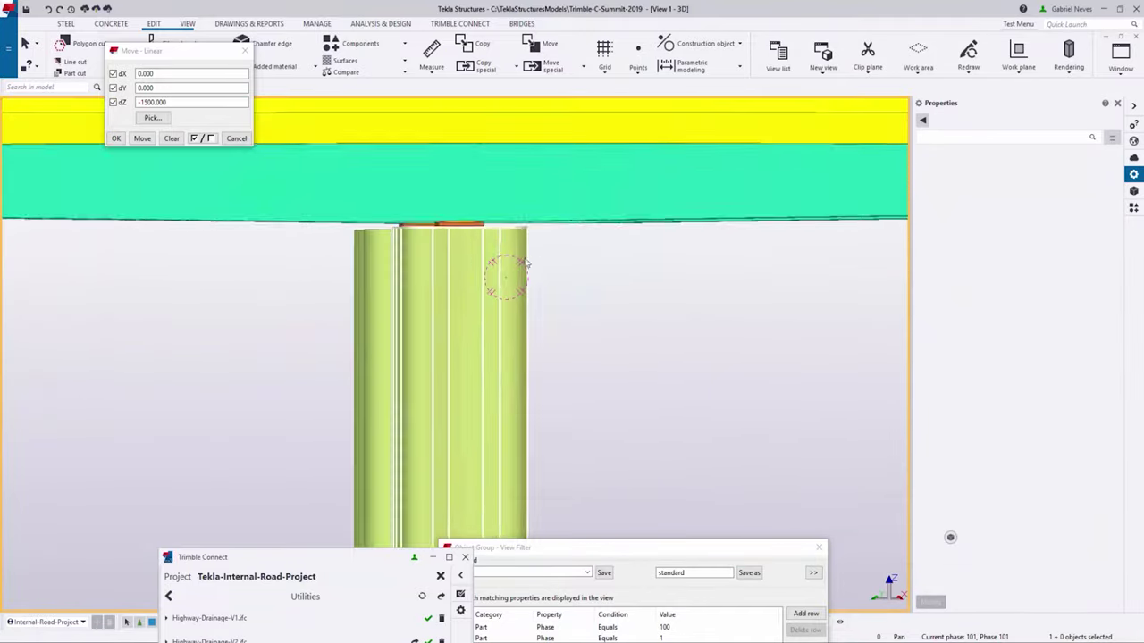
{"action": "left_click", "coordinate": [1017, 181]}
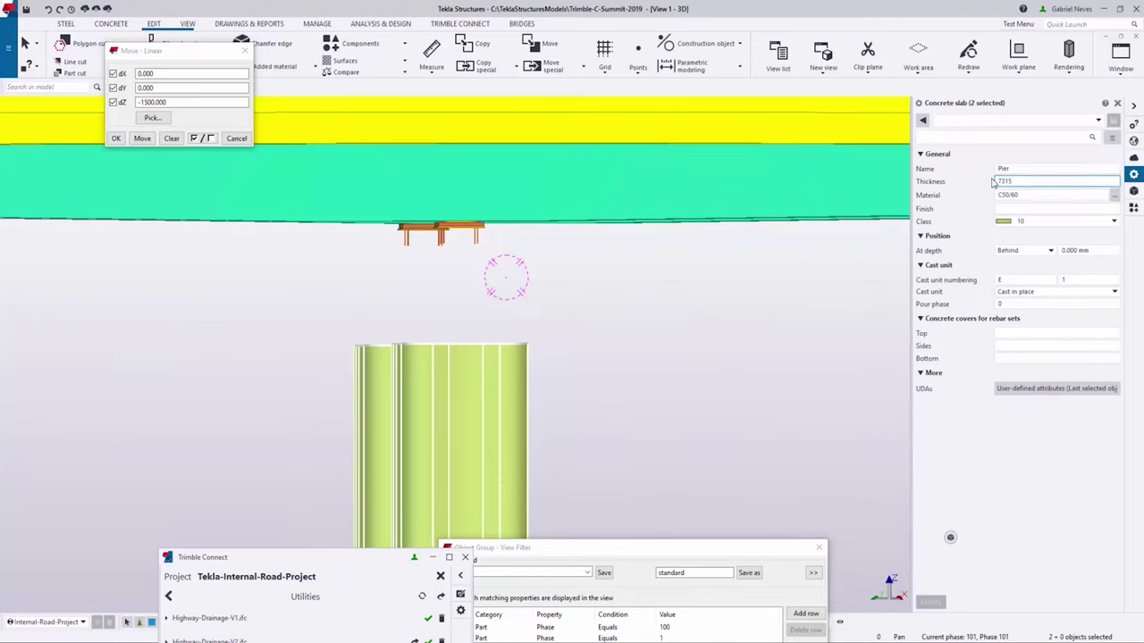
{"action": "type", "text": "86"}
{"action": "key", "text": "Return"}
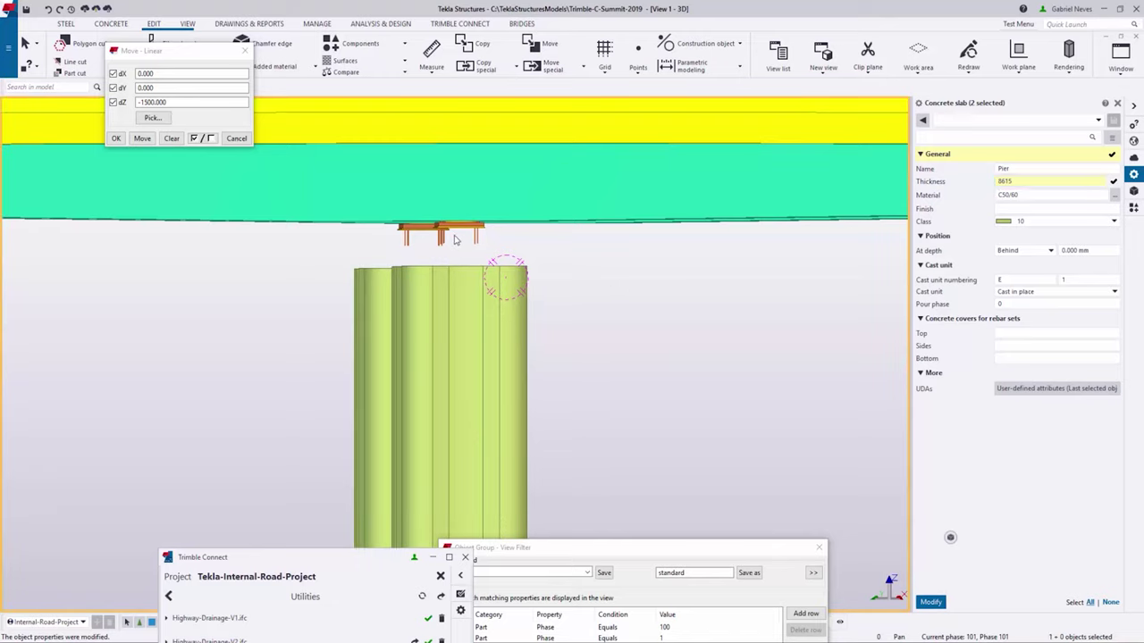
{"action": "left_click", "coordinate": [448, 234]}
- Lower the two bearings under the deck by 100 mm (dZ -100)
{"action": "scroll", "coordinate": [439, 231], "scroll_direction": "up", "scroll_amount": 3}
{"action": "left_click_drag", "start_coordinate": [564, 250], "coordinate": [462, 286]}
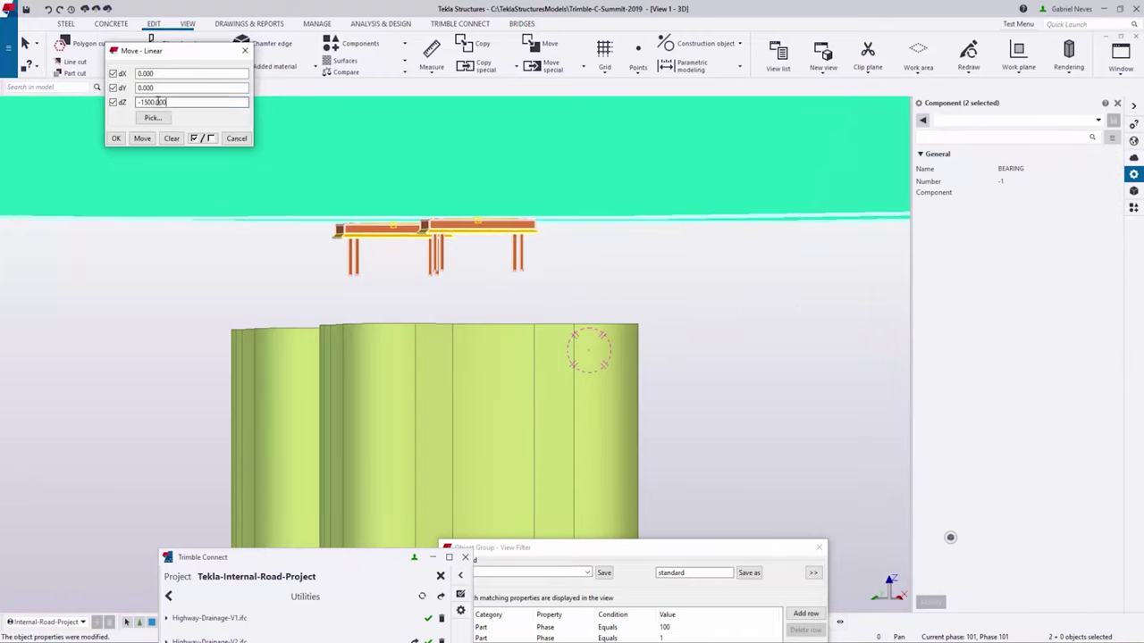
{"action": "type", "text": "-100"}
{"action": "left_click", "coordinate": [142, 138]}
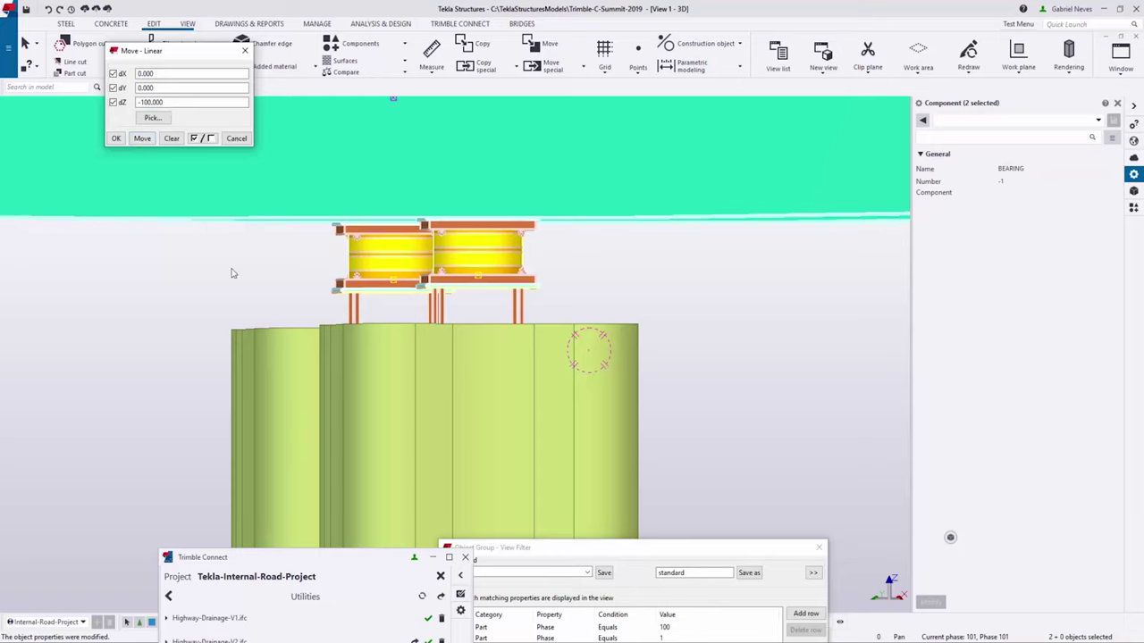
{"action": "left_click", "coordinate": [230, 270]}
- Select both the left and right piers and apply a revised Thickness value to them
{"action": "left_click", "coordinate": [543, 365]}
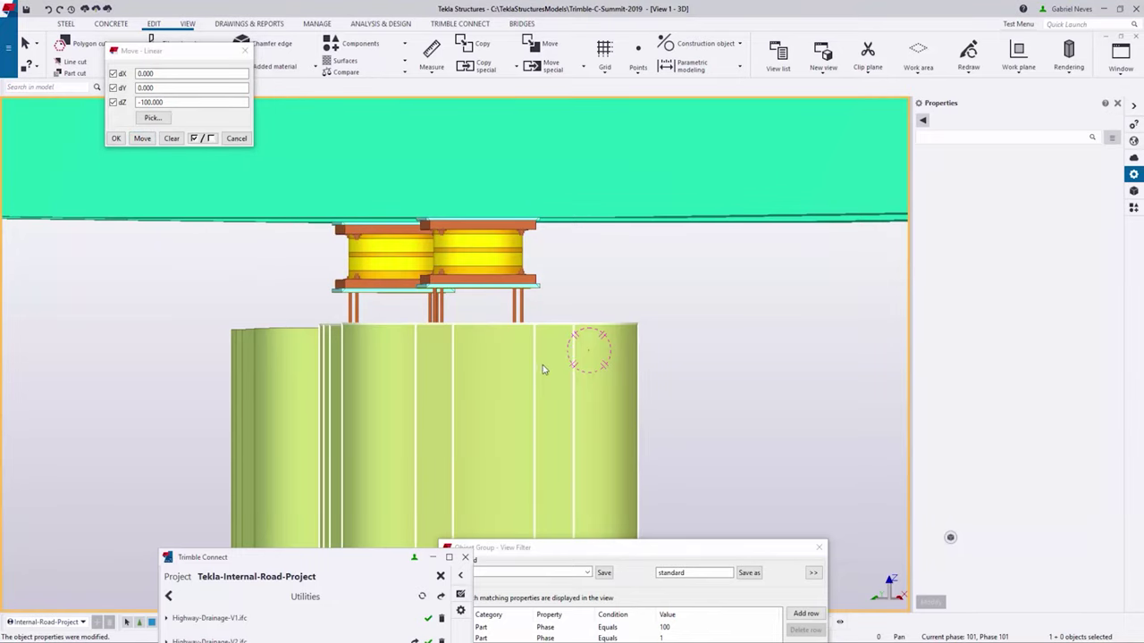
{"action": "left_click", "coordinate": [282, 368], "text": "ctrl"}
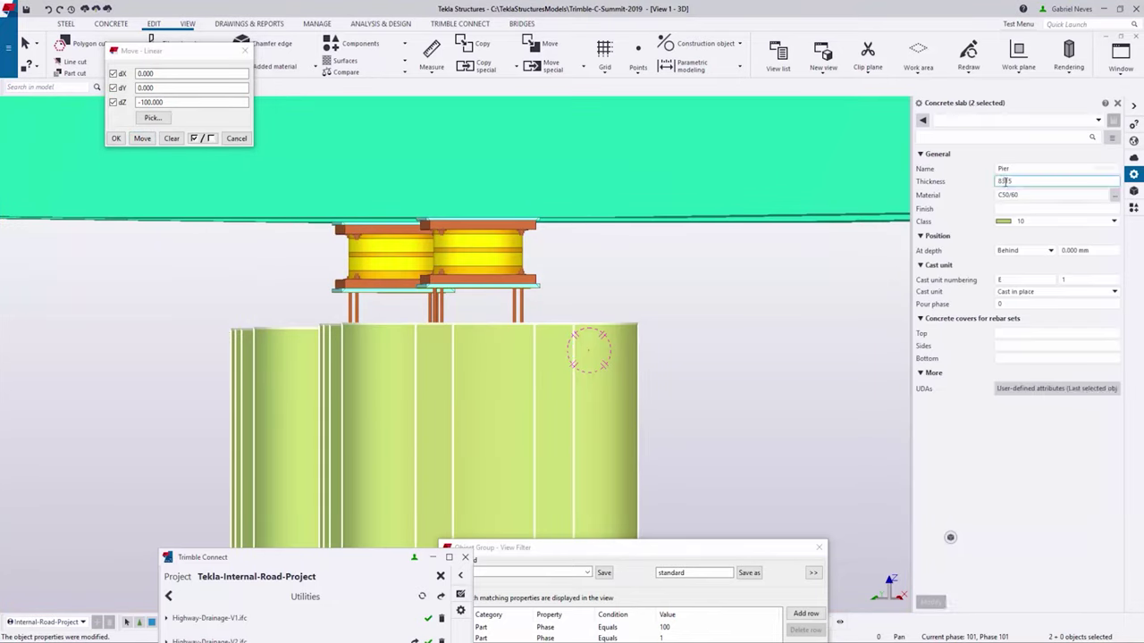
{"action": "left_click", "coordinate": [1002, 180]}
{"action": "type", "text": "5"}
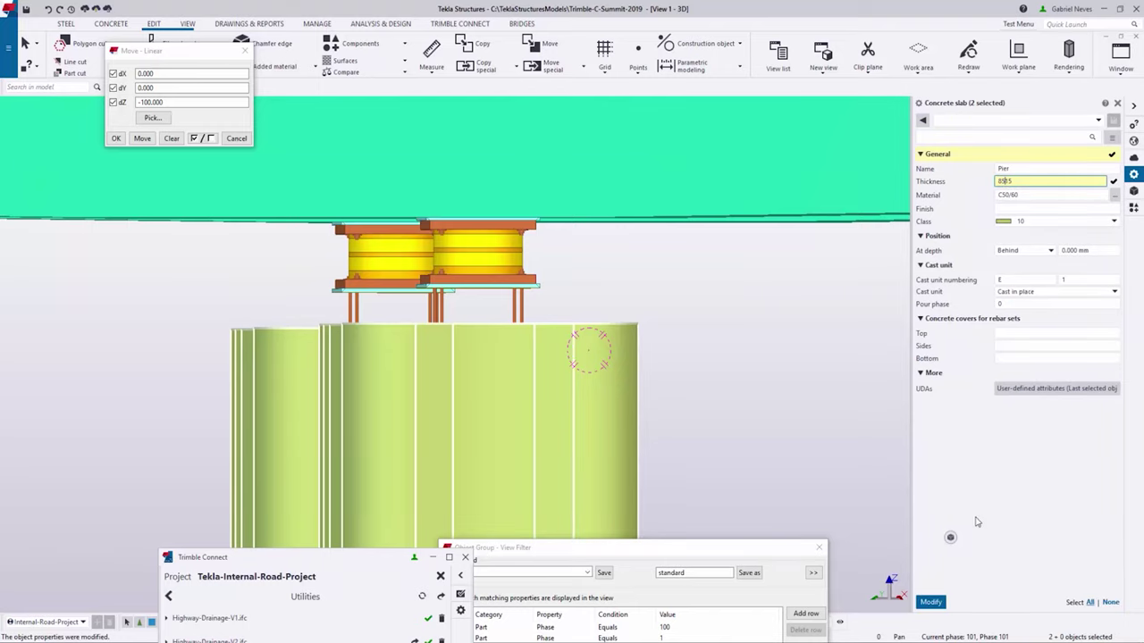
{"action": "left_click", "coordinate": [931, 602]}
{"action": "scroll", "coordinate": [689, 335], "scroll_direction": "down", "scroll_amount": 5}
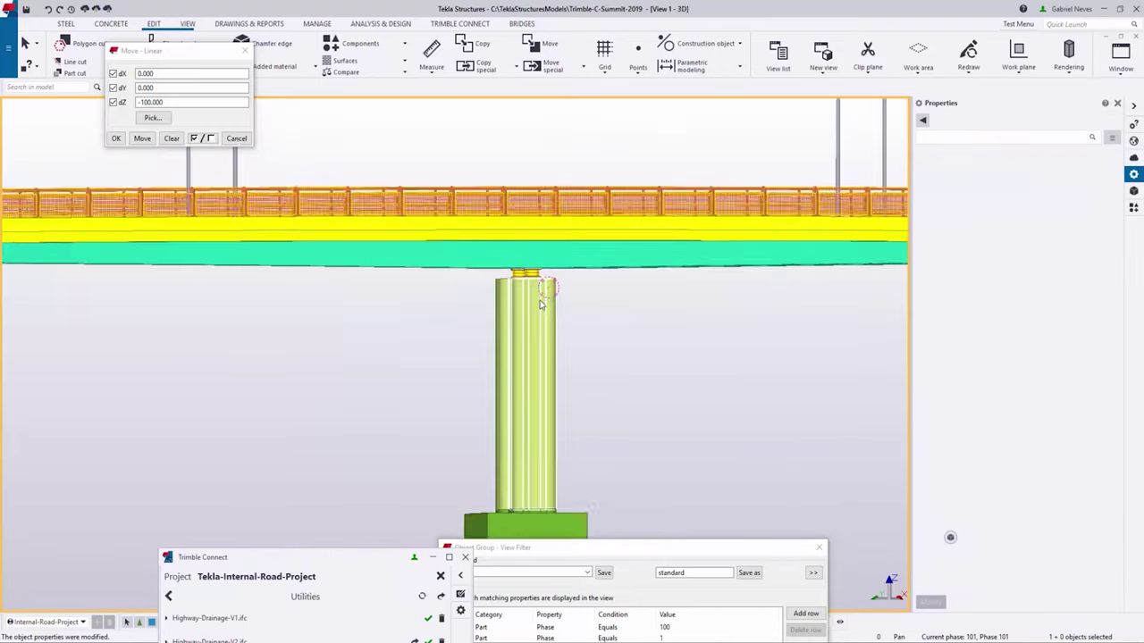
- Redraw the model view so the road surfaces appear around the whole bridge
{"action": "left_click_drag", "start_coordinate": [336, 559], "coordinate": [686, 611]}
{"action": "scroll", "coordinate": [375, 391], "scroll_direction": "down", "scroll_amount": 2}
{"action": "right_click", "coordinate": [375, 391]}
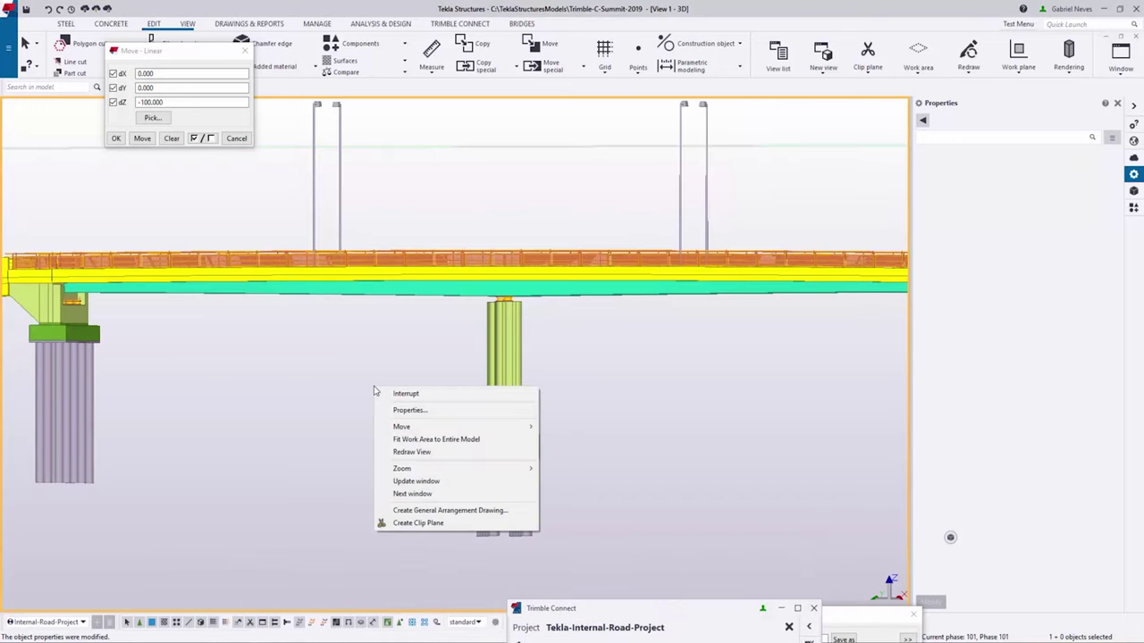
{"action": "left_click", "coordinate": [420, 452]}
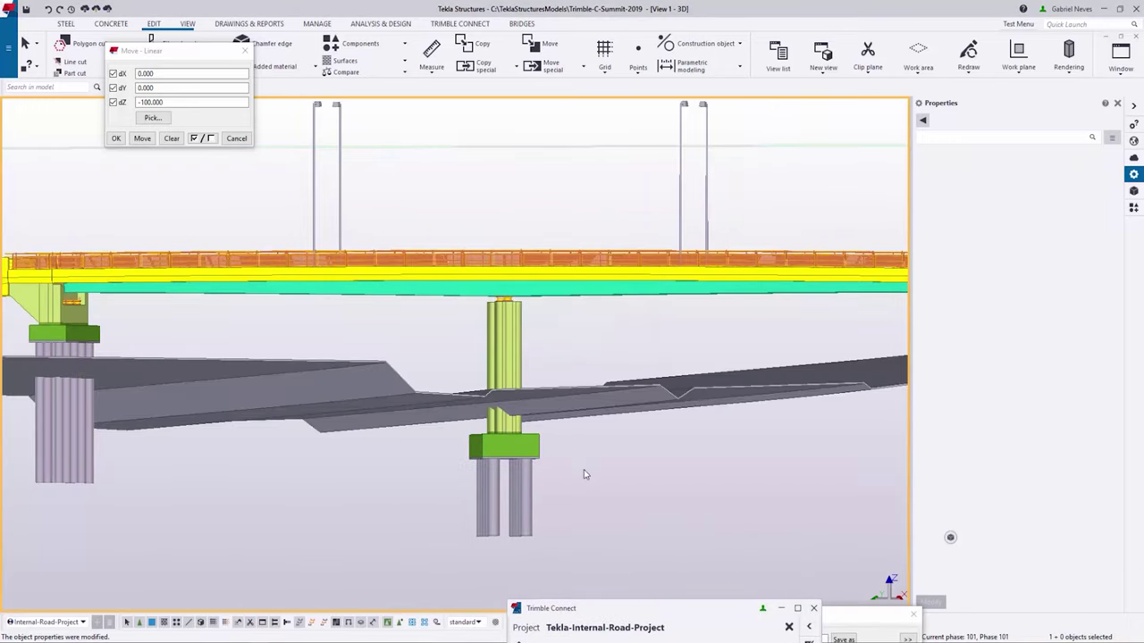
{"action": "scroll", "coordinate": [585, 475], "scroll_direction": "down", "scroll_amount": 3}
{"action": "middle_click_drag", "start_coordinate": [585, 475], "coordinate": [467, 438], "text": "ctrl"}
{"action": "scroll", "coordinate": [466, 438], "scroll_direction": "down", "scroll_amount": 5}
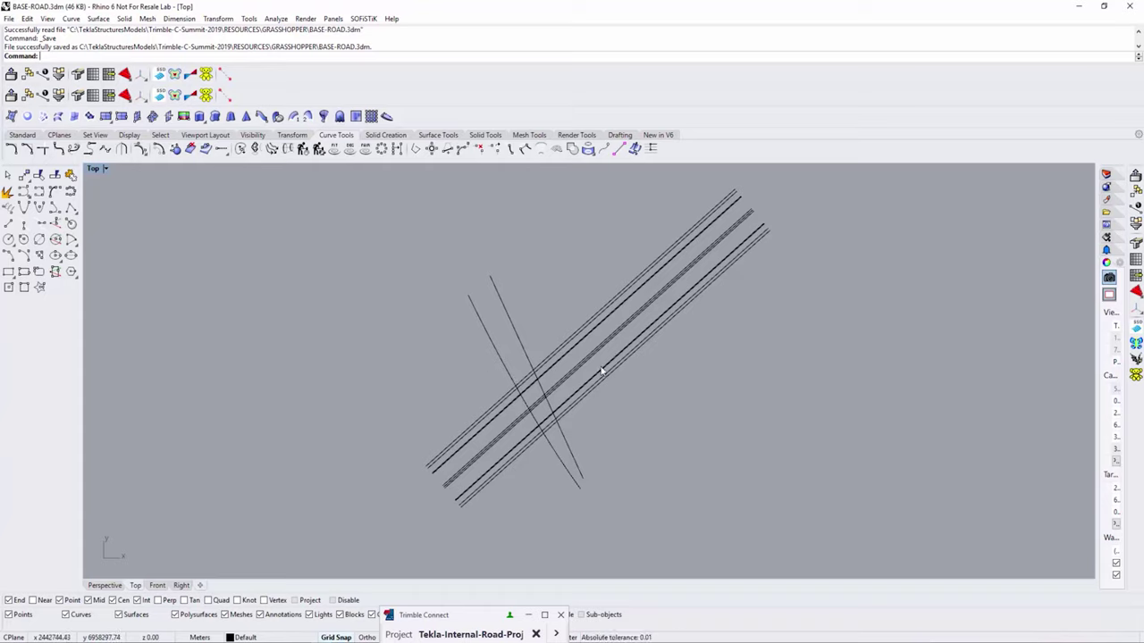
- Start the Grasshopper editor from the Rhino command prompt
{"action": "type", "text": "Grasshopper"}
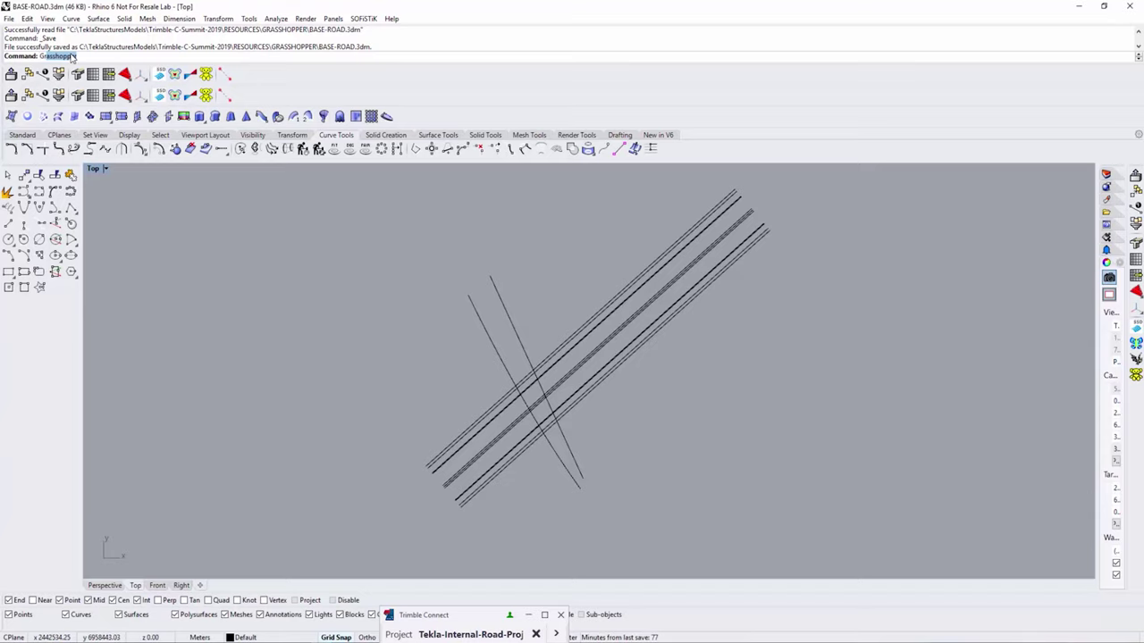
{"action": "key", "text": "Return"}
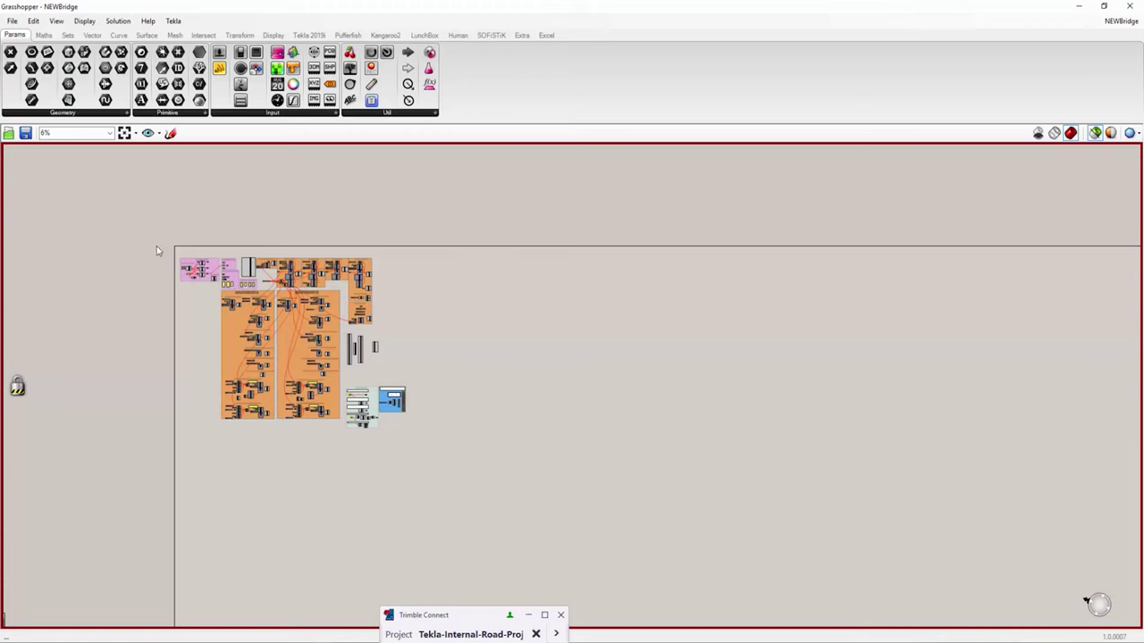
- Tile Grasshopper on the left and check Tekla's project base point coordinates in Project properties
{"action": "scroll", "coordinate": [157, 252], "scroll_direction": "up", "scroll_amount": 10}
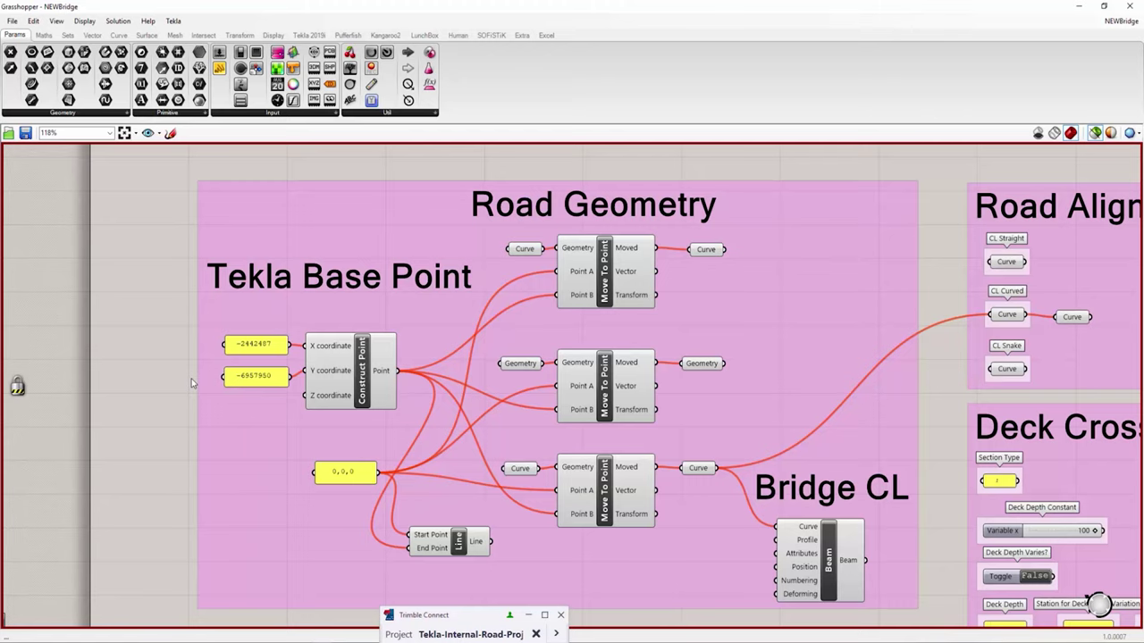
{"action": "left_click_drag", "start_coordinate": [679, 22], "coordinate": [385, 32]}
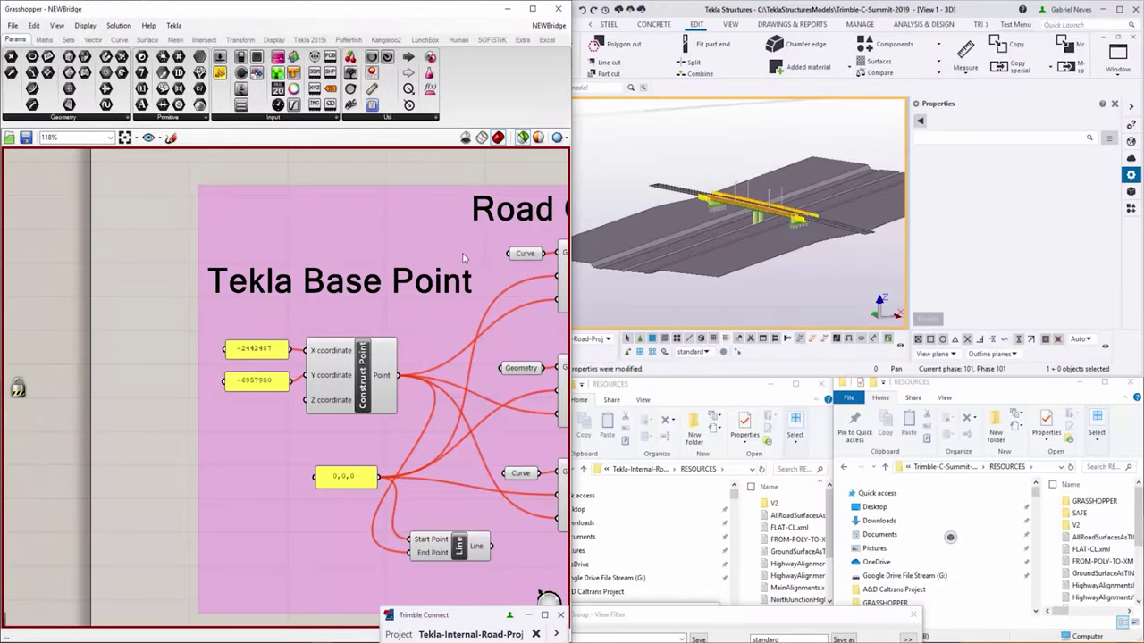
{"action": "left_click", "coordinate": [686, 136]}
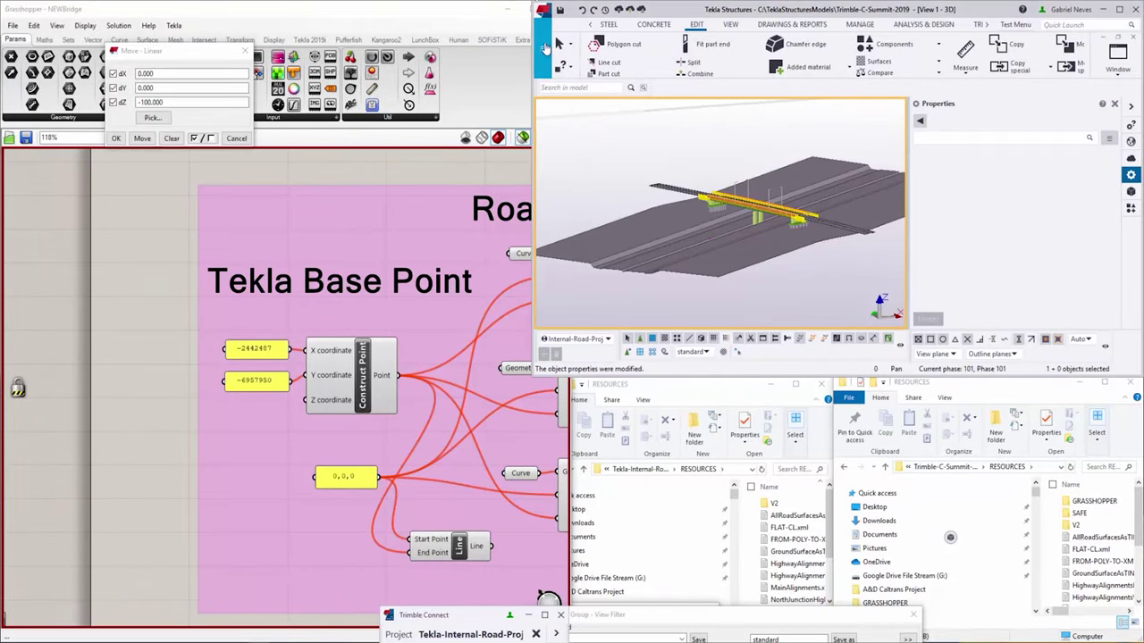
{"action": "left_click", "coordinate": [543, 50]}
{"action": "left_click", "coordinate": [597, 245]}
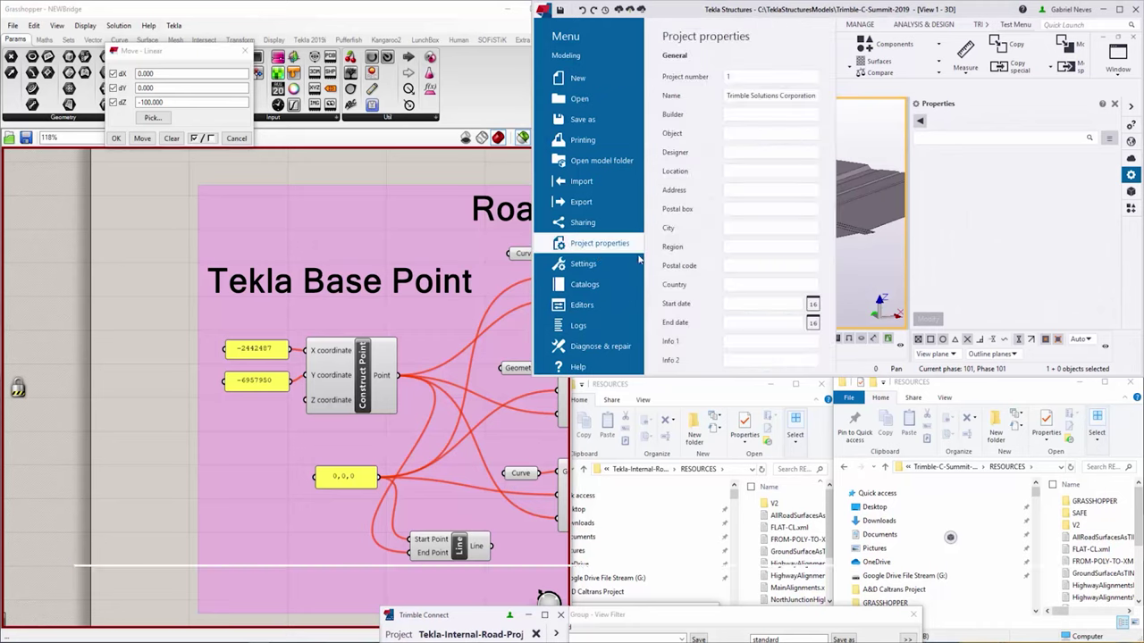
{"action": "left_click", "coordinate": [685, 319]}
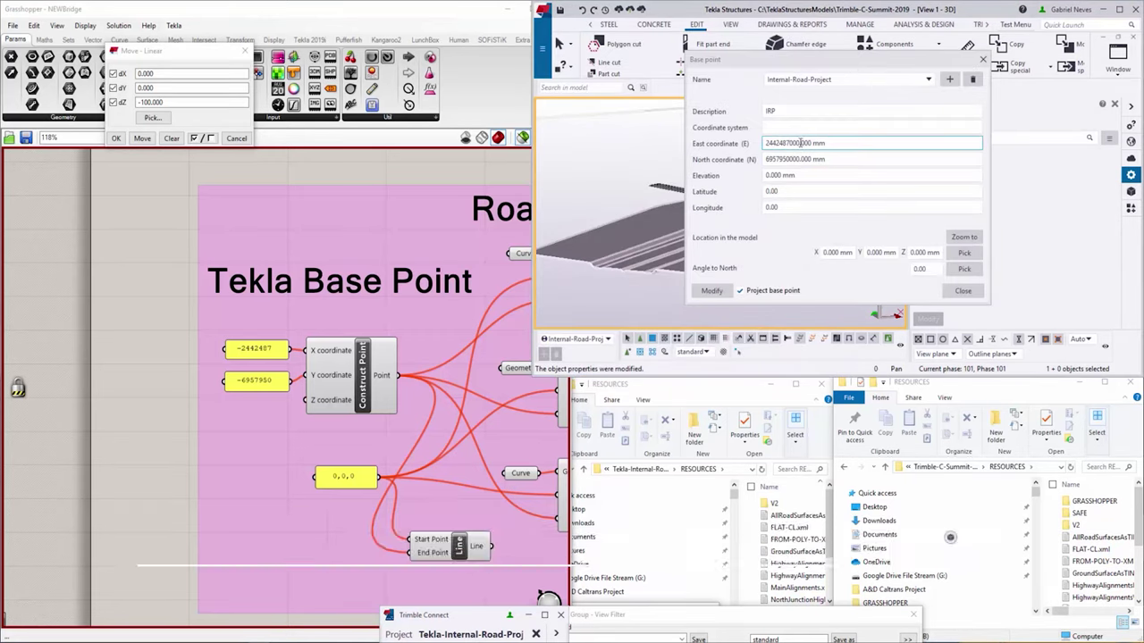
{"action": "left_click", "coordinate": [275, 297]}
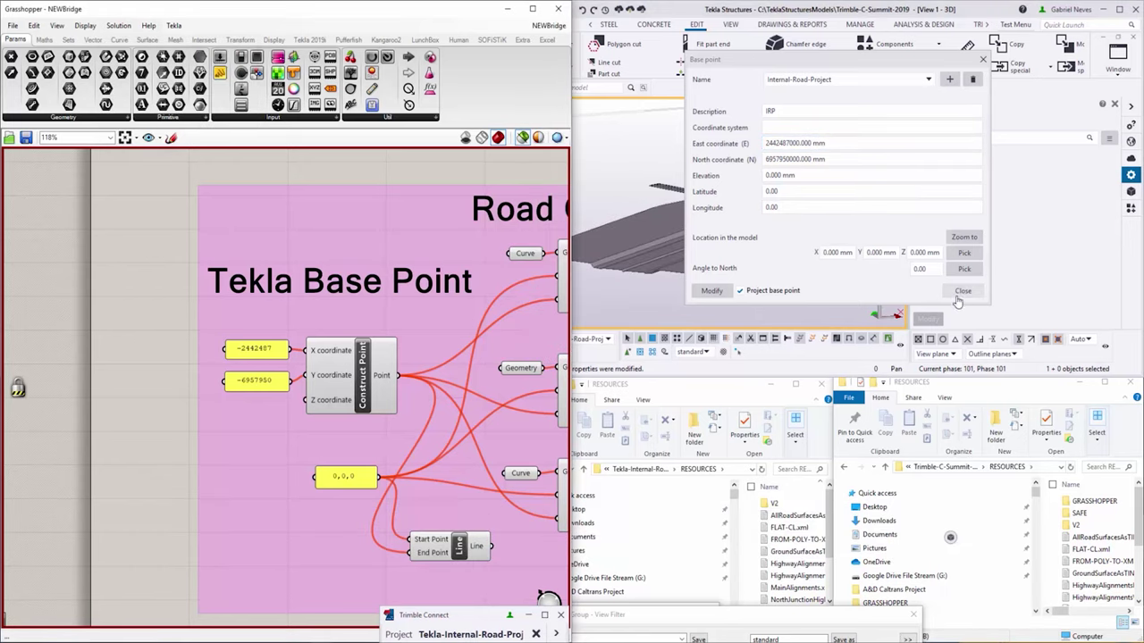
{"action": "left_click", "coordinate": [961, 292]}
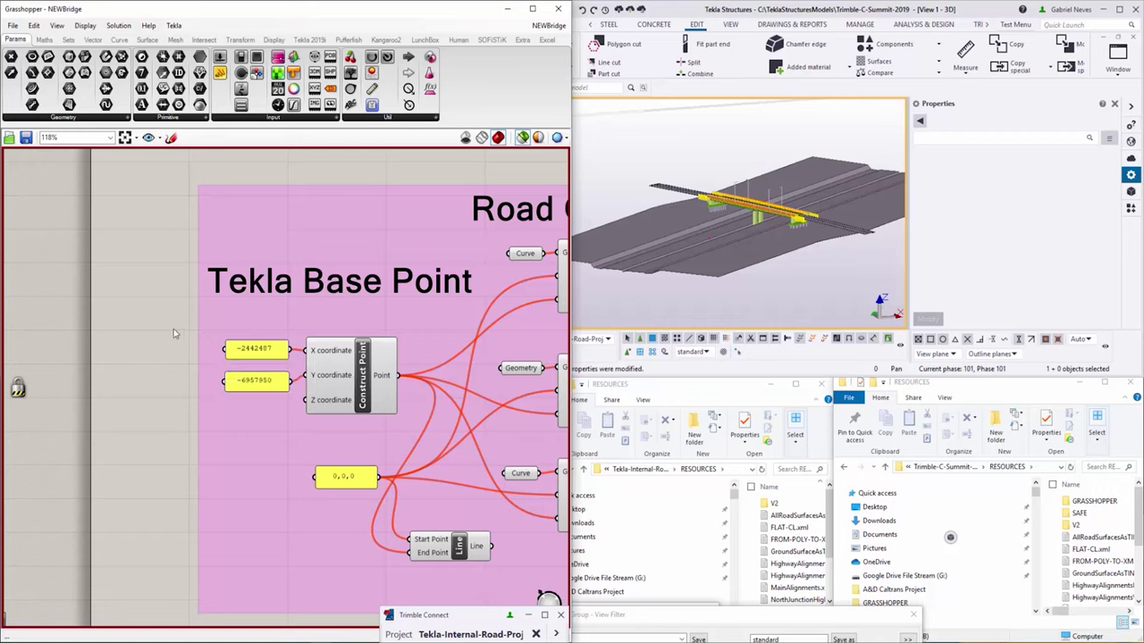
{"action": "scroll", "coordinate": [174, 329], "scroll_direction": "down", "scroll_amount": 5}
{"action": "scroll", "coordinate": [297, 353], "scroll_direction": "up", "scroll_amount": 4}
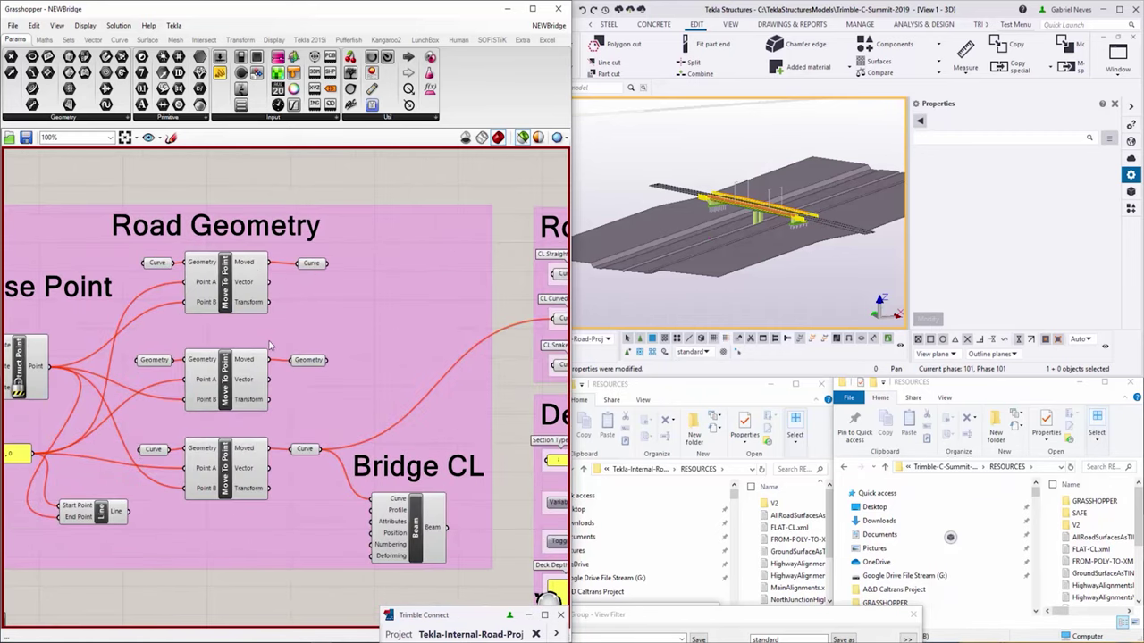
{"action": "scroll", "coordinate": [270, 345], "scroll_direction": "down", "scroll_amount": 5}
{"action": "scroll", "coordinate": [417, 383], "scroll_direction": "up", "scroll_amount": 6}
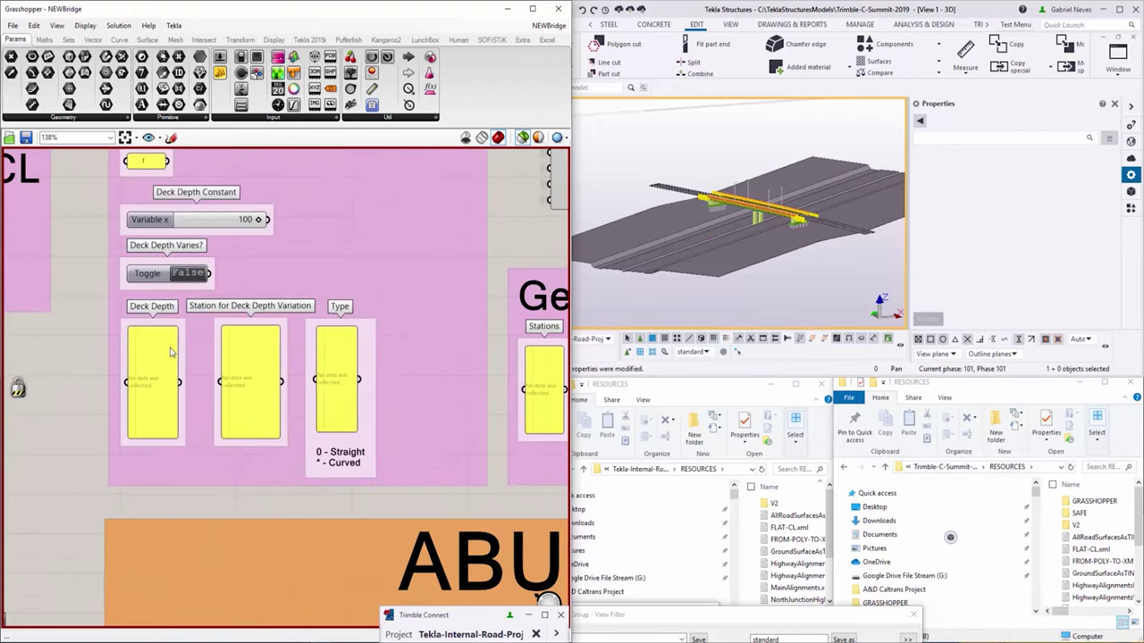
{"action": "scroll", "coordinate": [171, 352], "scroll_direction": "down", "scroll_amount": 6}
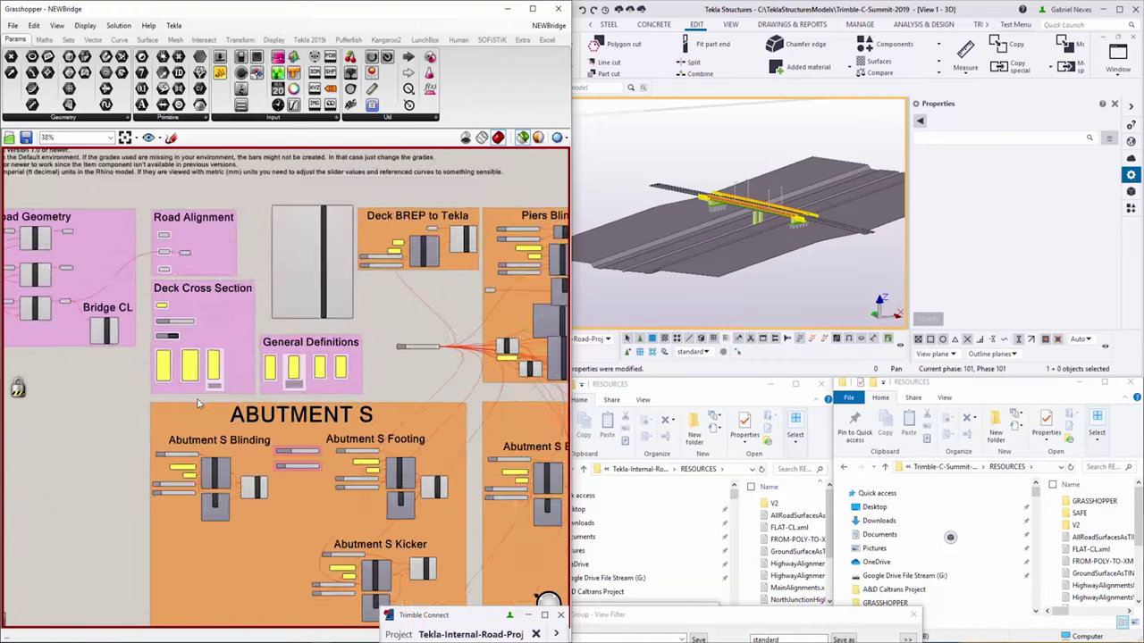
{"action": "scroll", "coordinate": [199, 404], "scroll_direction": "down", "scroll_amount": 3}
{"action": "scroll", "coordinate": [376, 336], "scroll_direction": "up", "scroll_amount": 4}
{"action": "scroll", "coordinate": [447, 345], "scroll_direction": "down", "scroll_amount": 1}
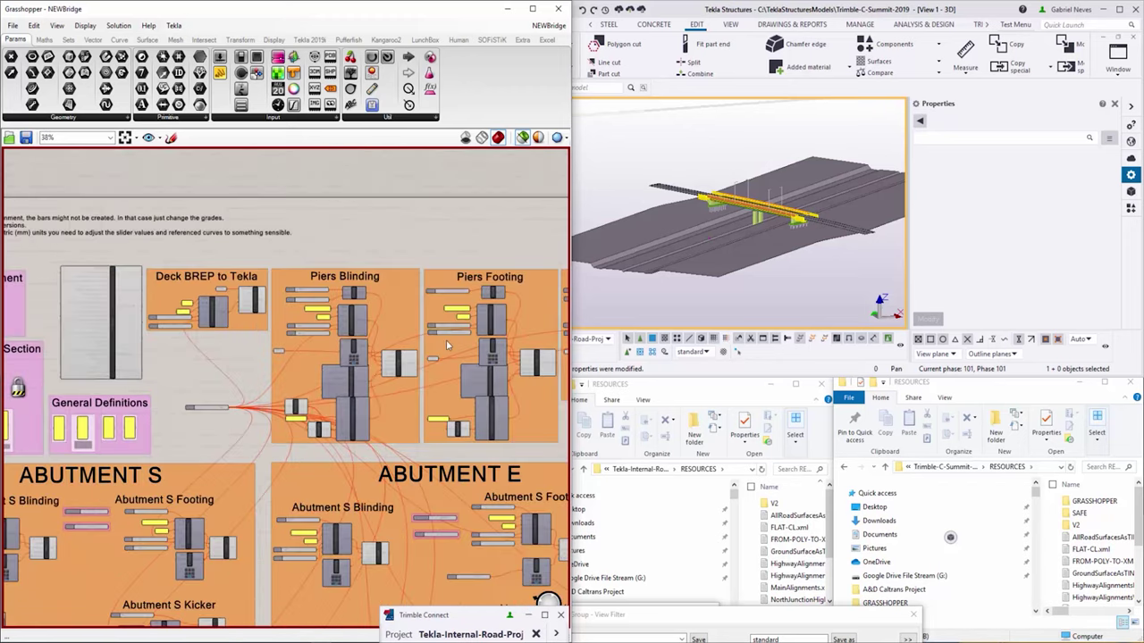
{"action": "scroll", "coordinate": [447, 345], "scroll_direction": "down", "scroll_amount": 4}
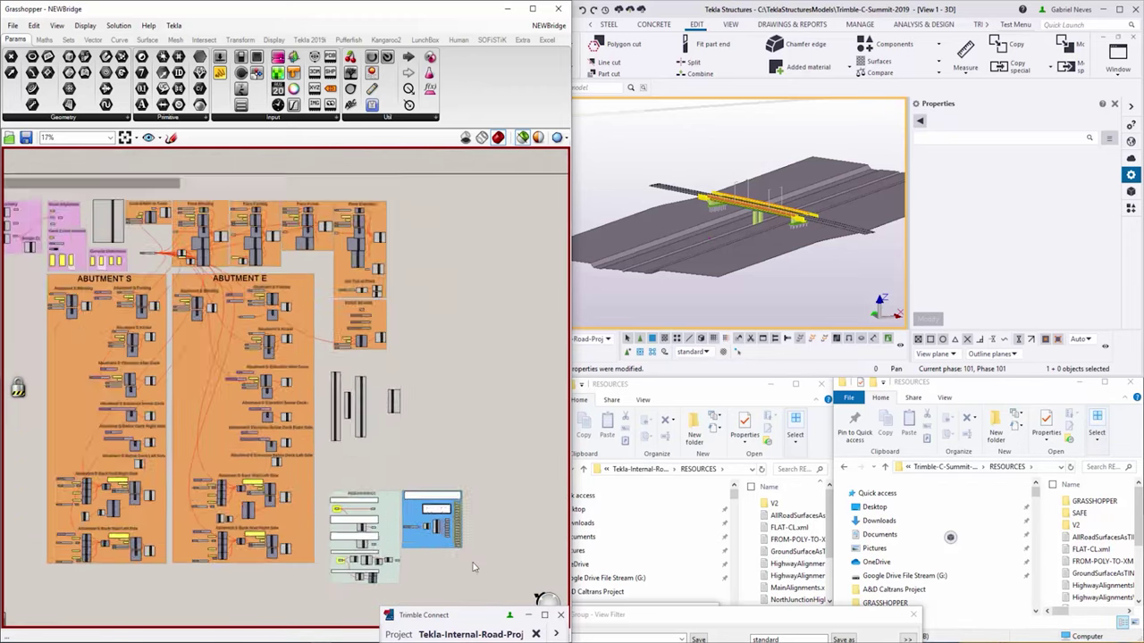
{"action": "scroll", "coordinate": [474, 566], "scroll_direction": "up", "scroll_amount": 8}
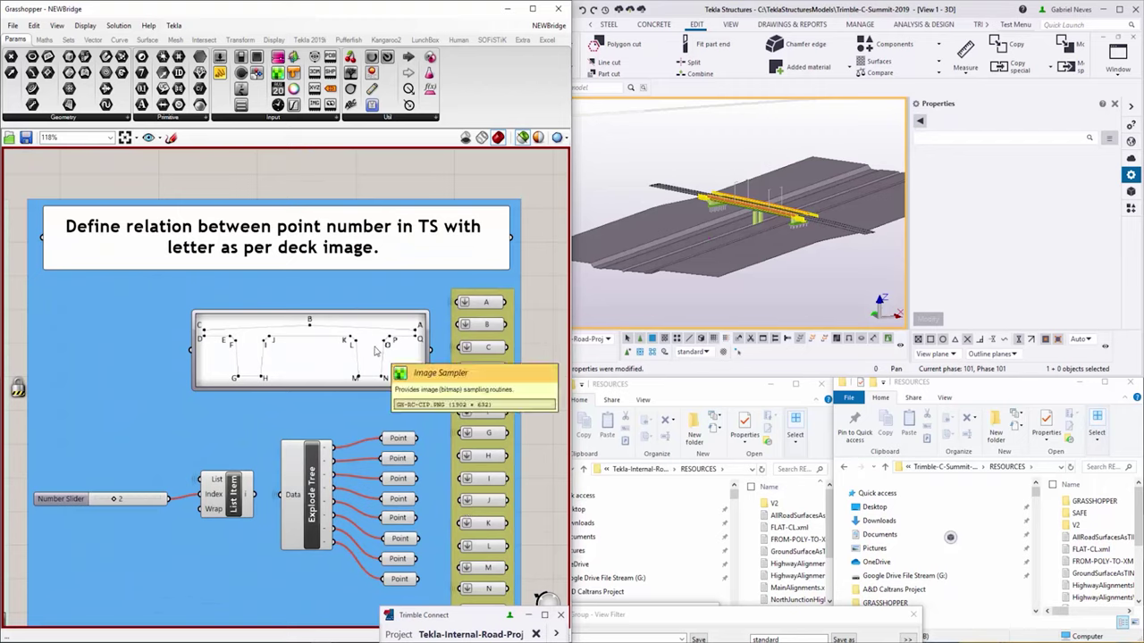
{"action": "scroll", "coordinate": [376, 351], "scroll_direction": "down", "scroll_amount": 7}
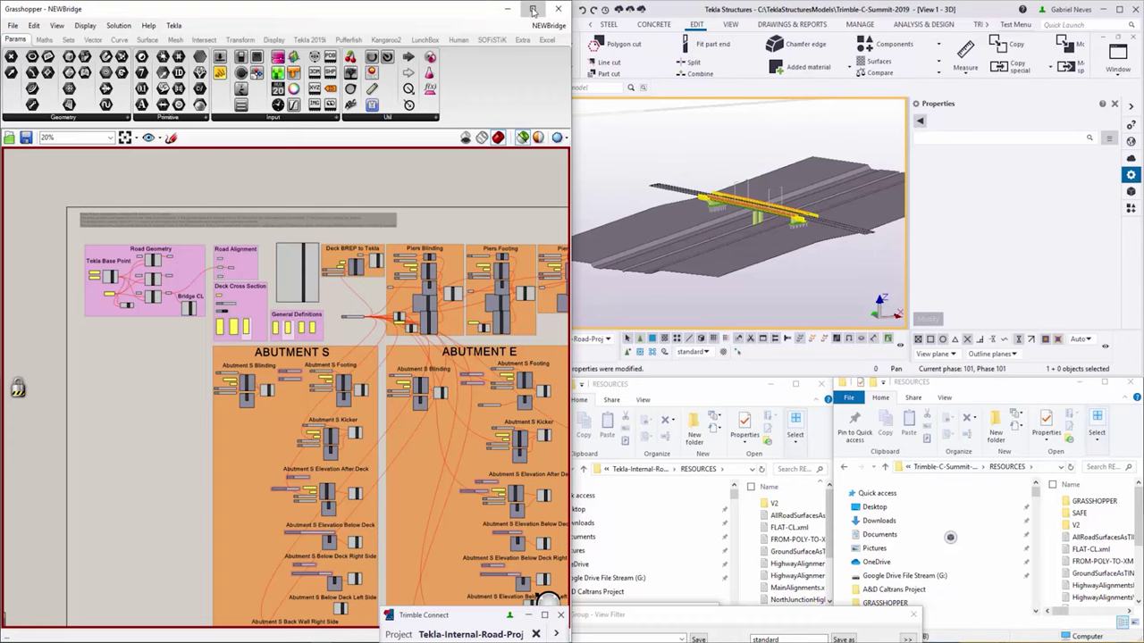
{"action": "left_click_drag", "start_coordinate": [486, 7], "coordinate": [403, 436]}
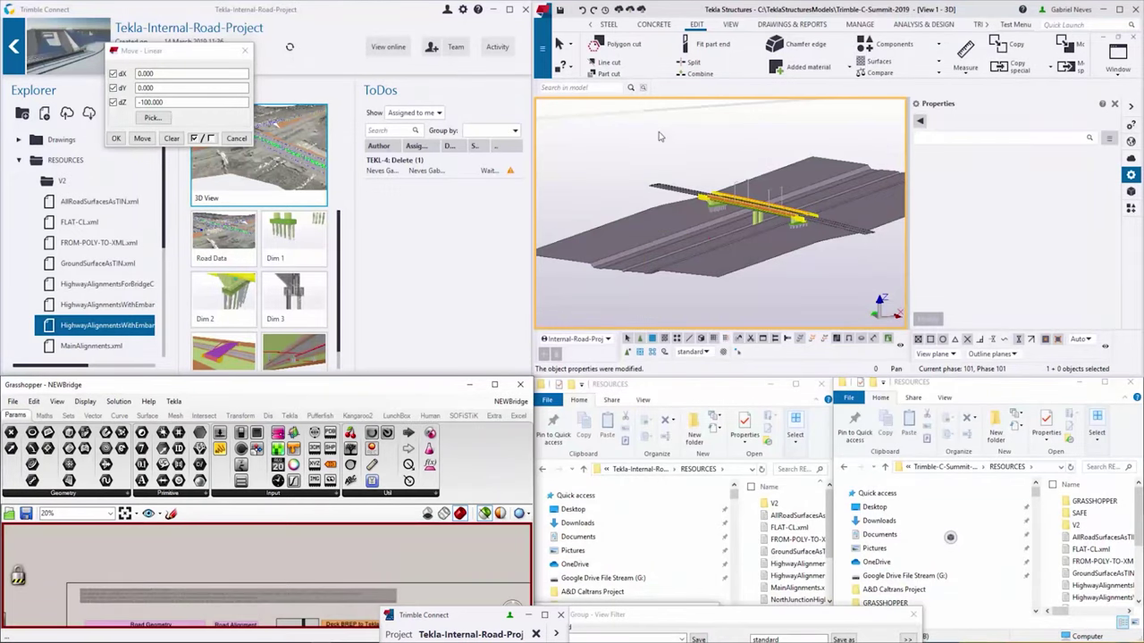
- Snap Grasshopper into the lower-left quarter and maximize Tekla Structures to full screen
{"action": "left_click", "coordinate": [630, 143]}
{"action": "left_click", "coordinate": [1119, 10]}
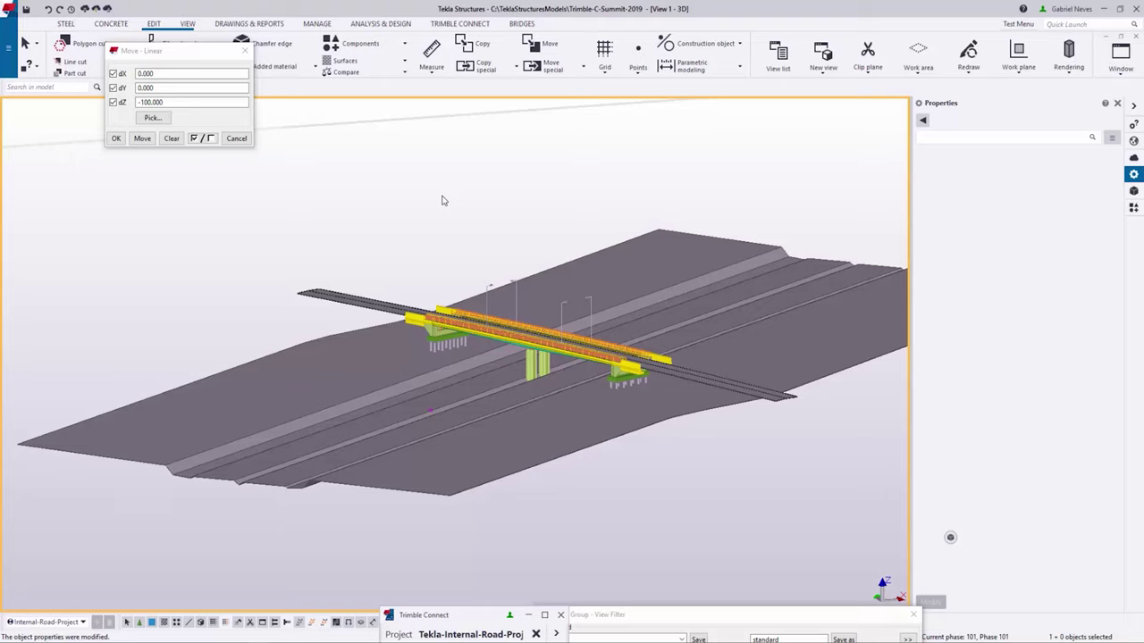
- Open the Tekla Structures folder of the Trimble Connect cloud project
{"action": "left_click_drag", "start_coordinate": [458, 620], "coordinate": [335, 329]}
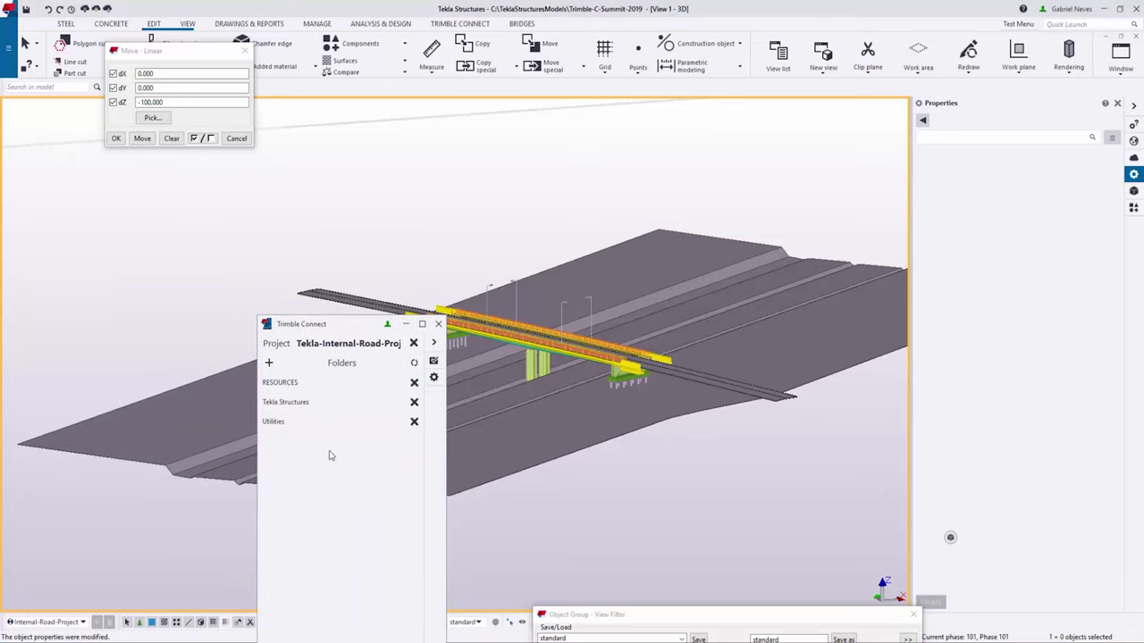
{"action": "left_click", "coordinate": [288, 402]}
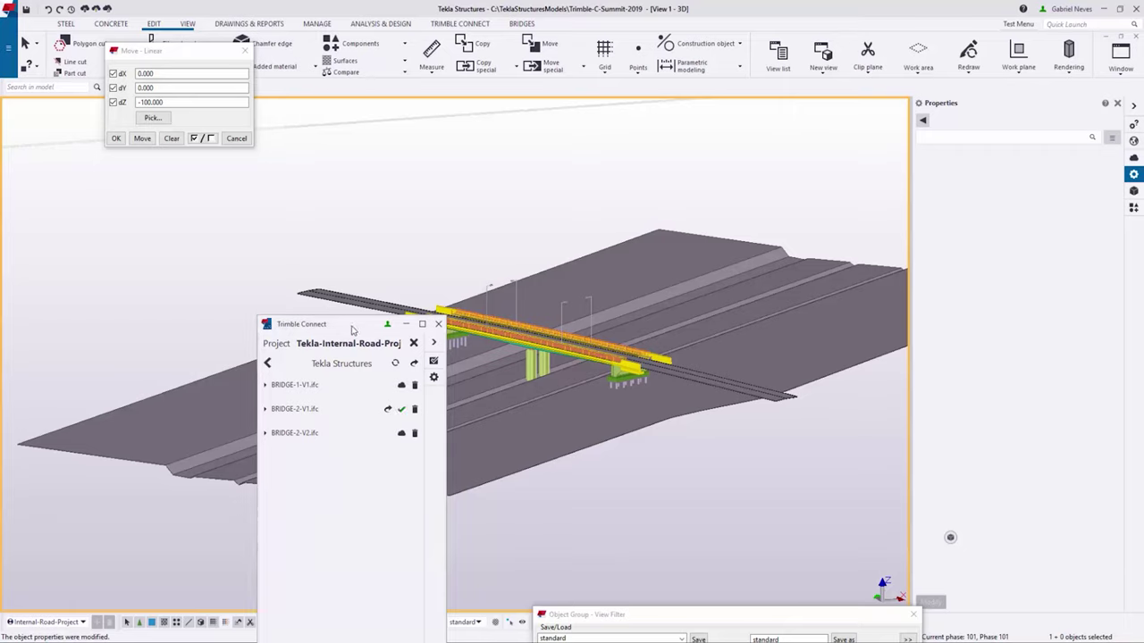
{"action": "left_click_drag", "start_coordinate": [353, 330], "coordinate": [359, 533]}
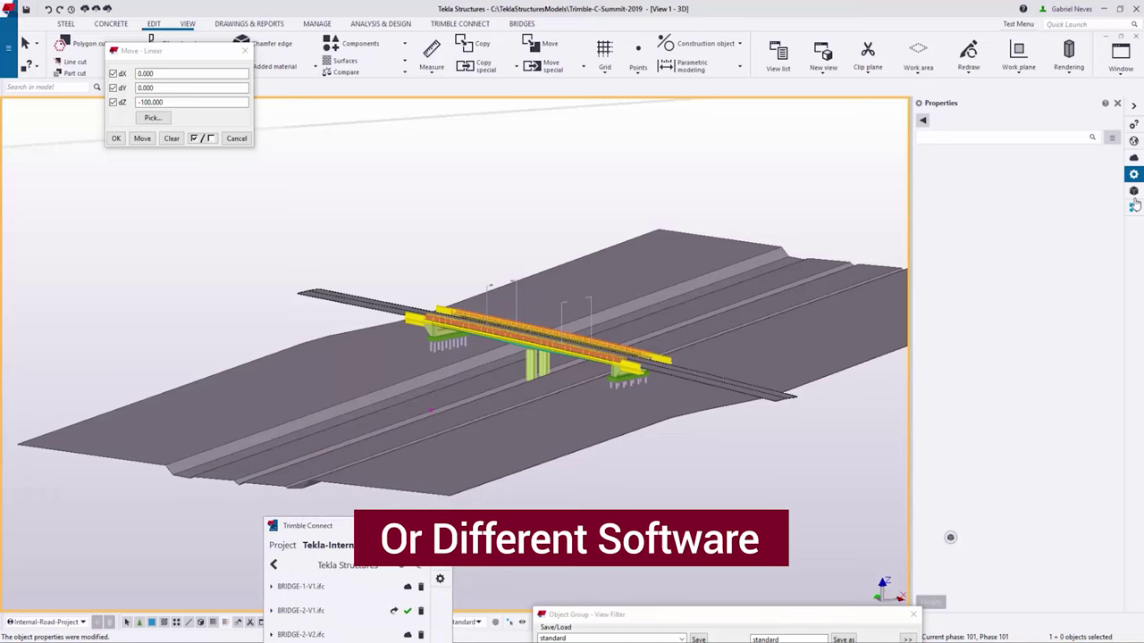
- Set BRIDGE-2-V1's location to Base point: Internal-Road-Project and apply it
{"action": "left_click", "coordinate": [1135, 192]}
{"action": "left_click", "coordinate": [979, 184]}
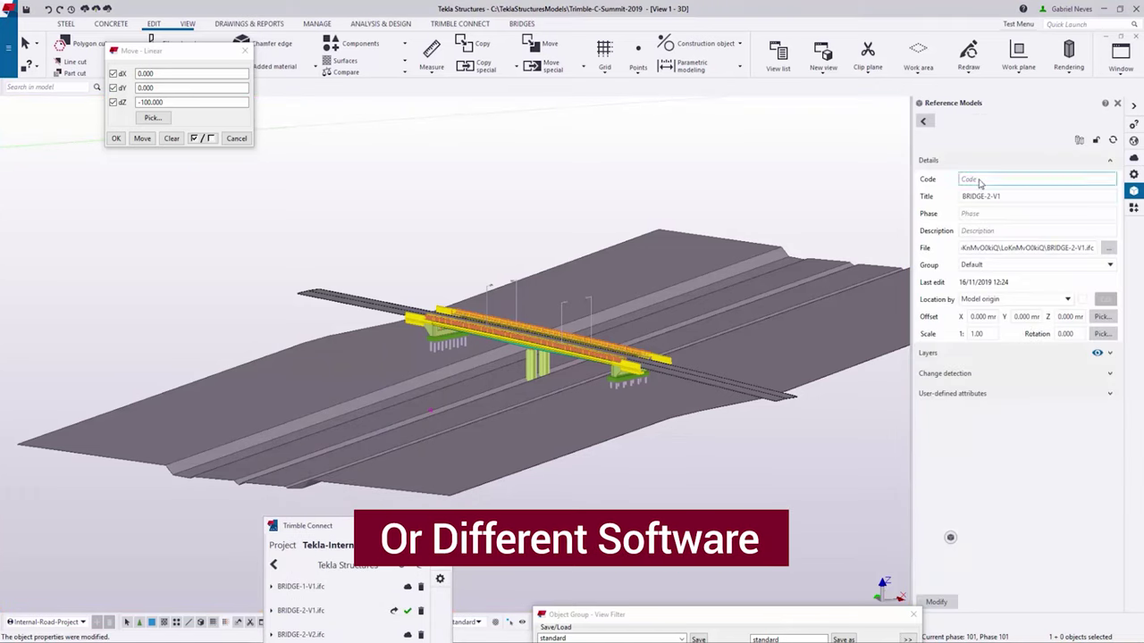
{"action": "left_click", "coordinate": [1010, 304]}
{"action": "left_click", "coordinate": [1009, 341]}
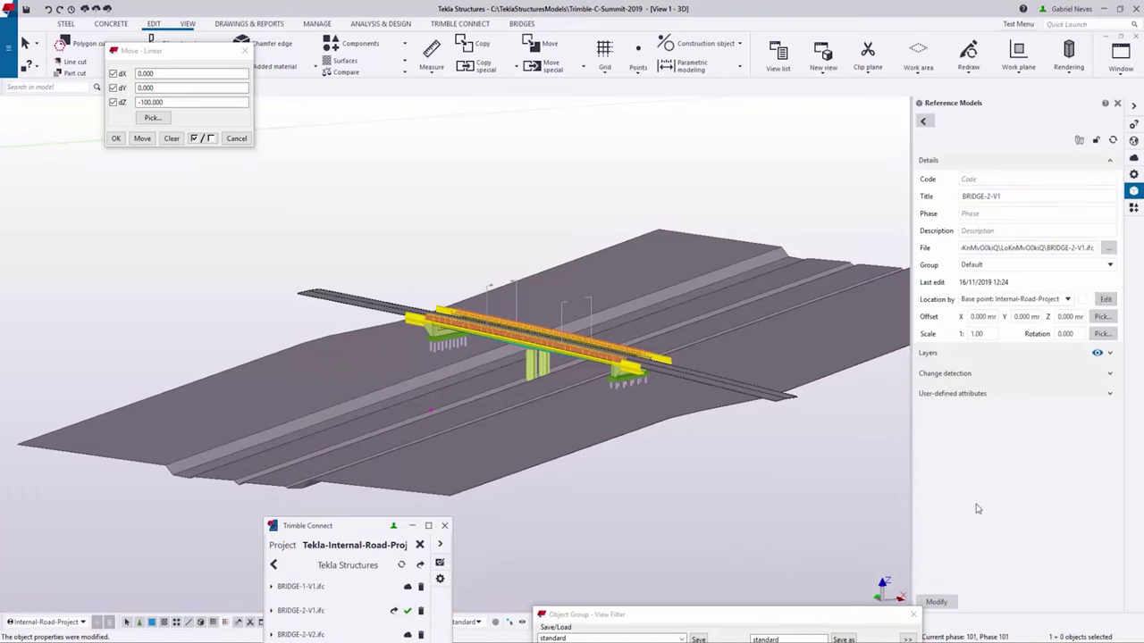
{"action": "left_click", "coordinate": [937, 603]}
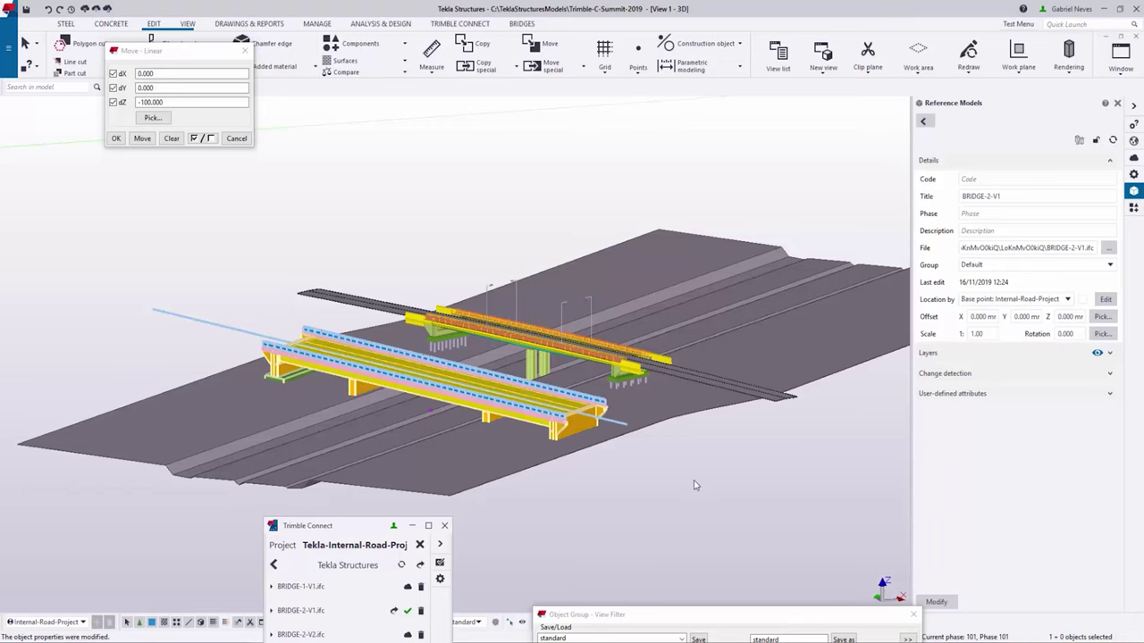
- Clip the new bridge at its abutment face to inspect the deck cross-section
{"action": "scroll", "coordinate": [520, 422], "scroll_direction": "up", "scroll_amount": 10}
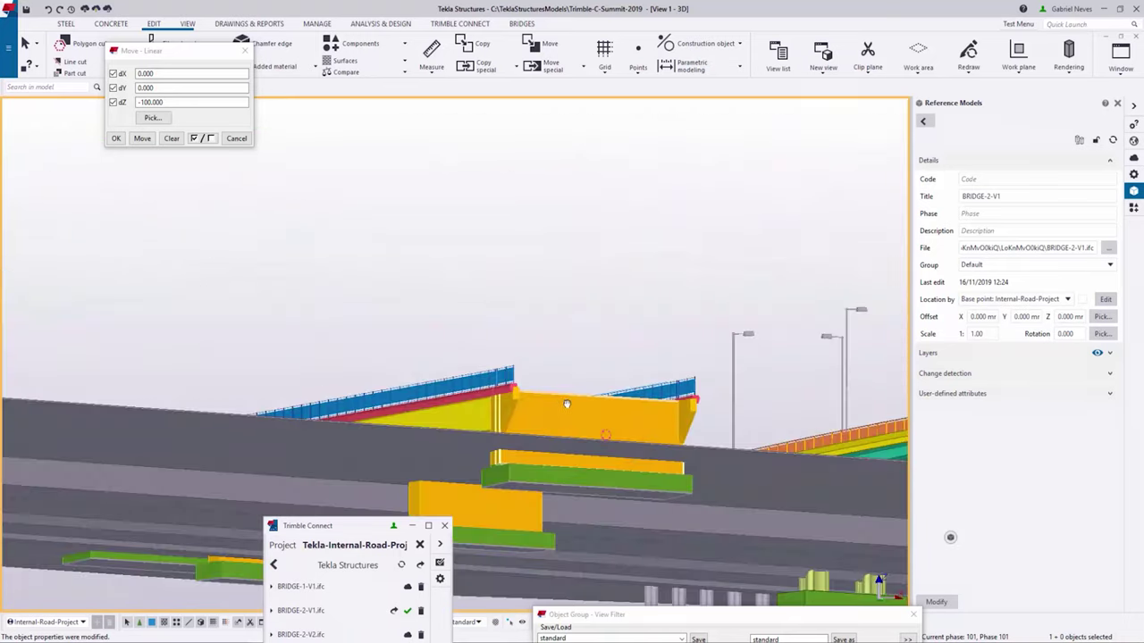
{"action": "scroll", "coordinate": [566, 404], "scroll_direction": "down", "scroll_amount": 5}
{"action": "middle_click_drag", "start_coordinate": [566, 404], "coordinate": [405, 427], "text": "ctrl"}
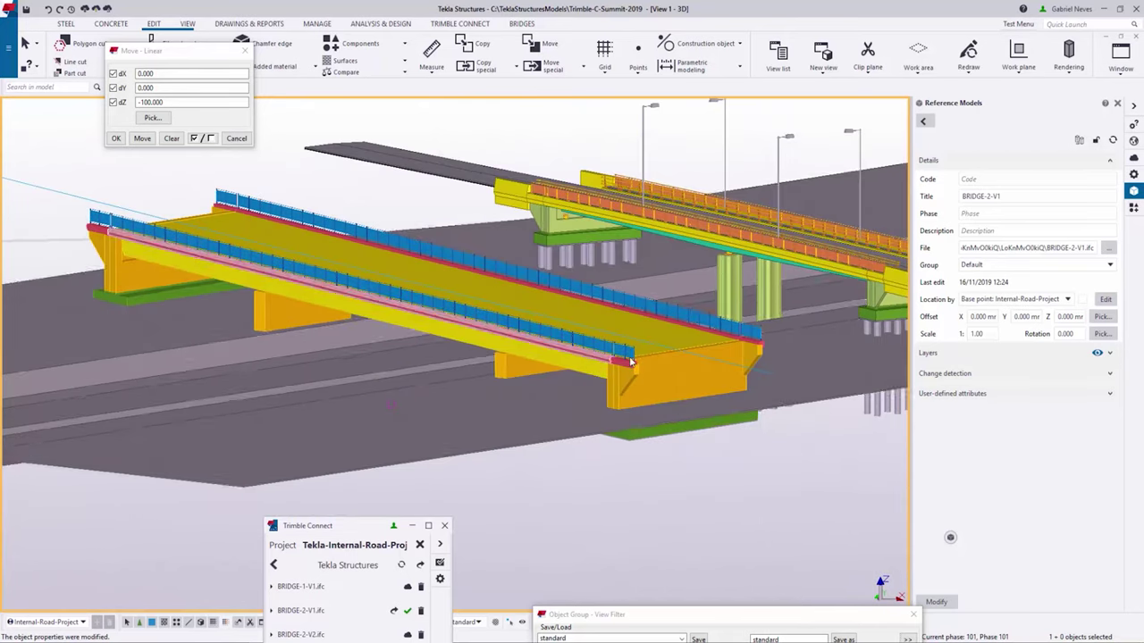
{"action": "scroll", "coordinate": [405, 427], "scroll_direction": "up", "scroll_amount": 5}
{"action": "left_click", "coordinate": [866, 53]}
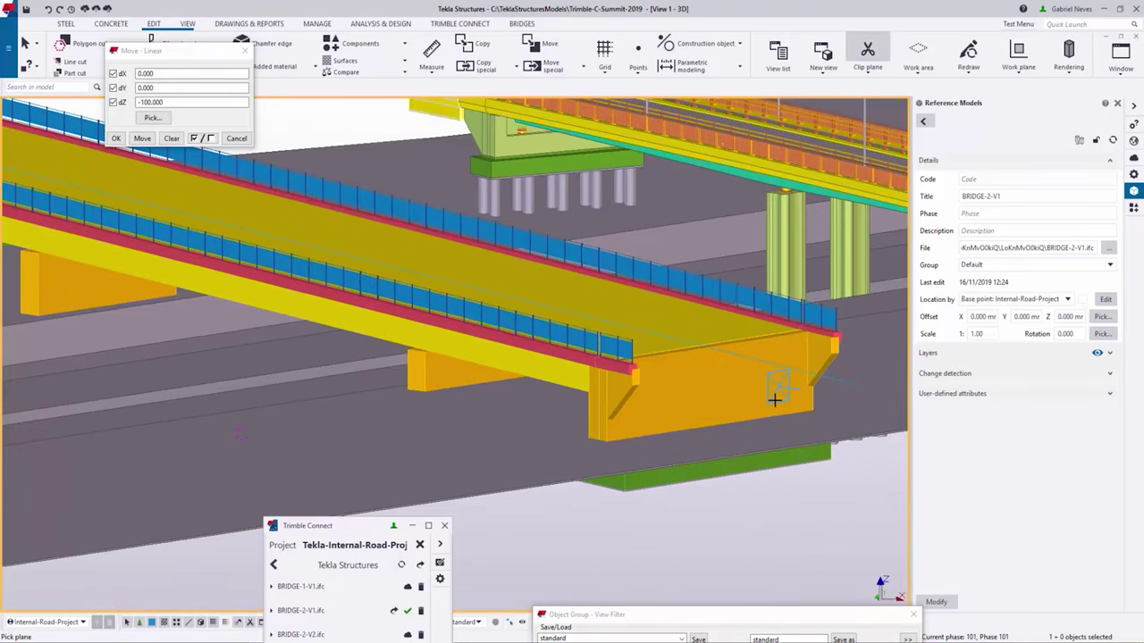
{"action": "left_click", "coordinate": [706, 380]}
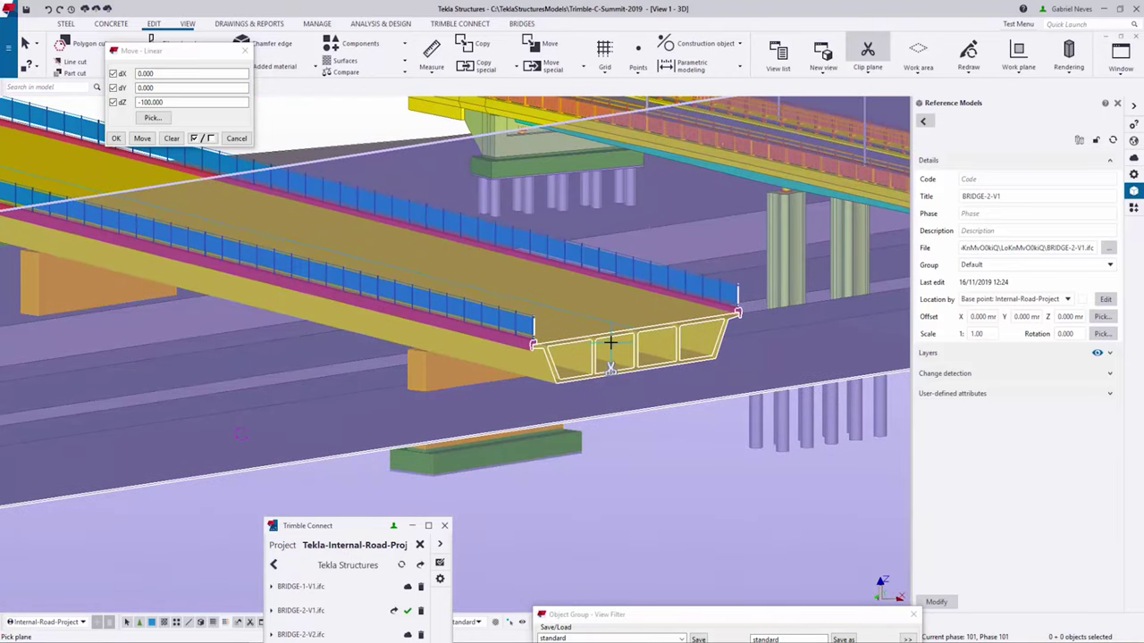
{"action": "scroll", "coordinate": [611, 343], "scroll_direction": "up", "scroll_amount": 8}
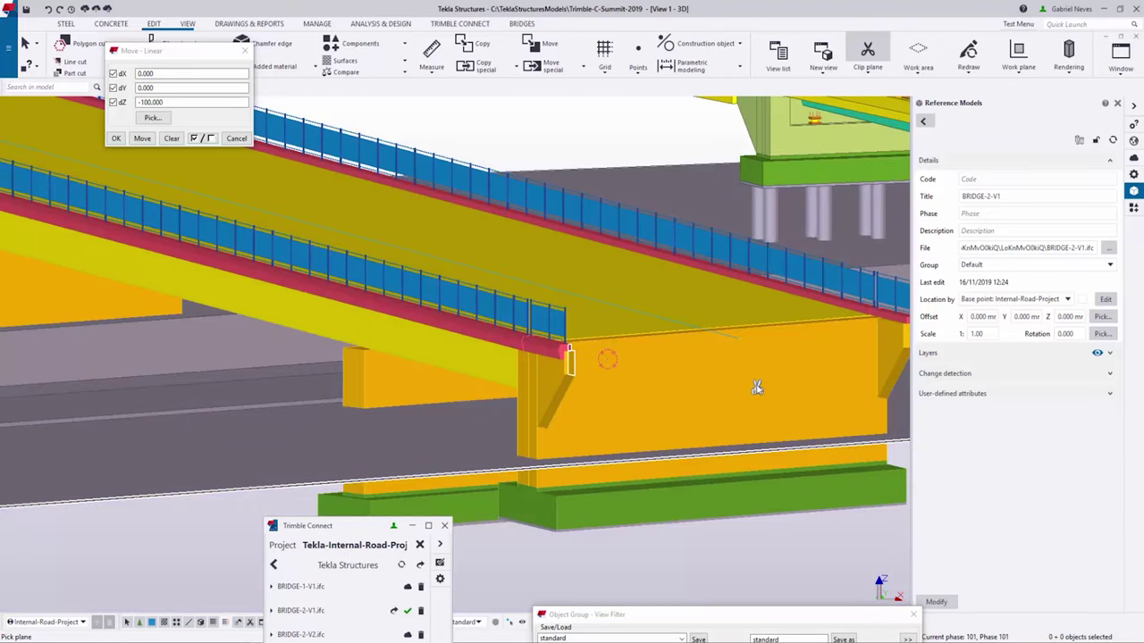
{"action": "scroll", "coordinate": [756, 387], "scroll_direction": "down", "scroll_amount": 4}
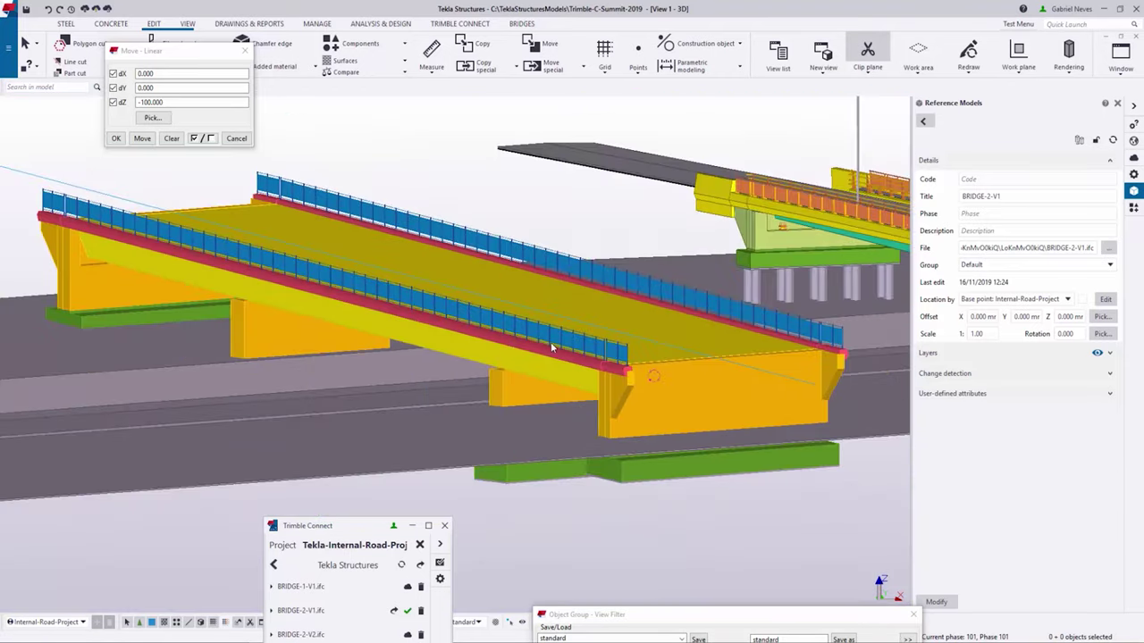
{"action": "middle_click_drag", "start_coordinate": [476, 344], "coordinate": [554, 338], "text": "ctrl"}
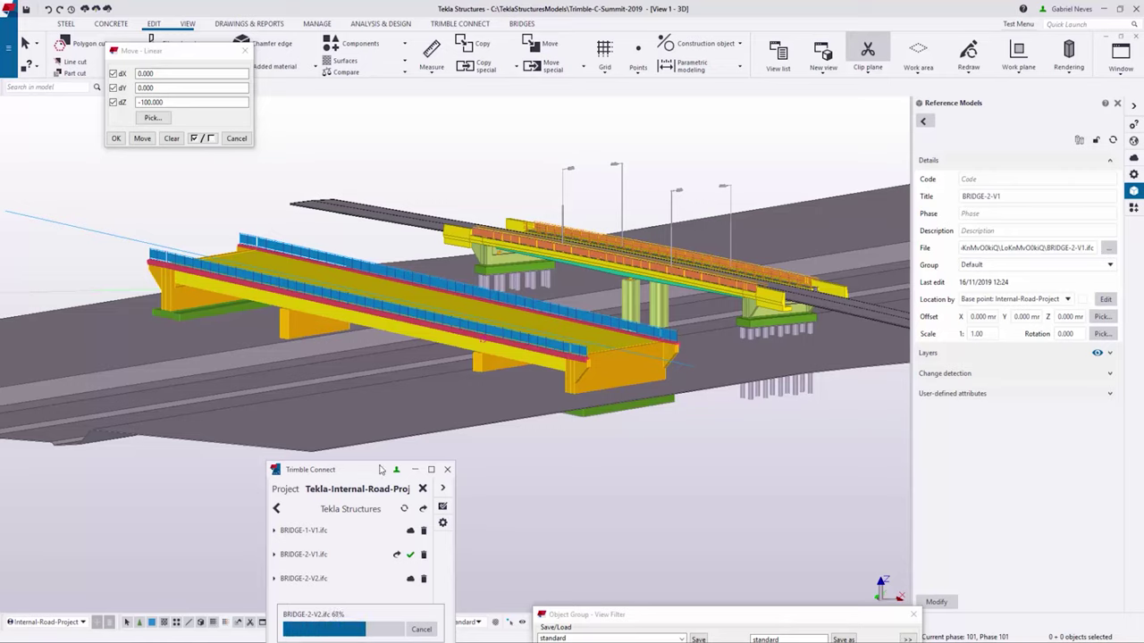
- Set BRIDGE-2-V2's location to Base point: Internal-Road-Project and apply it
{"action": "left_click", "coordinate": [1006, 307]}
{"action": "double_click", "coordinate": [1006, 307]}
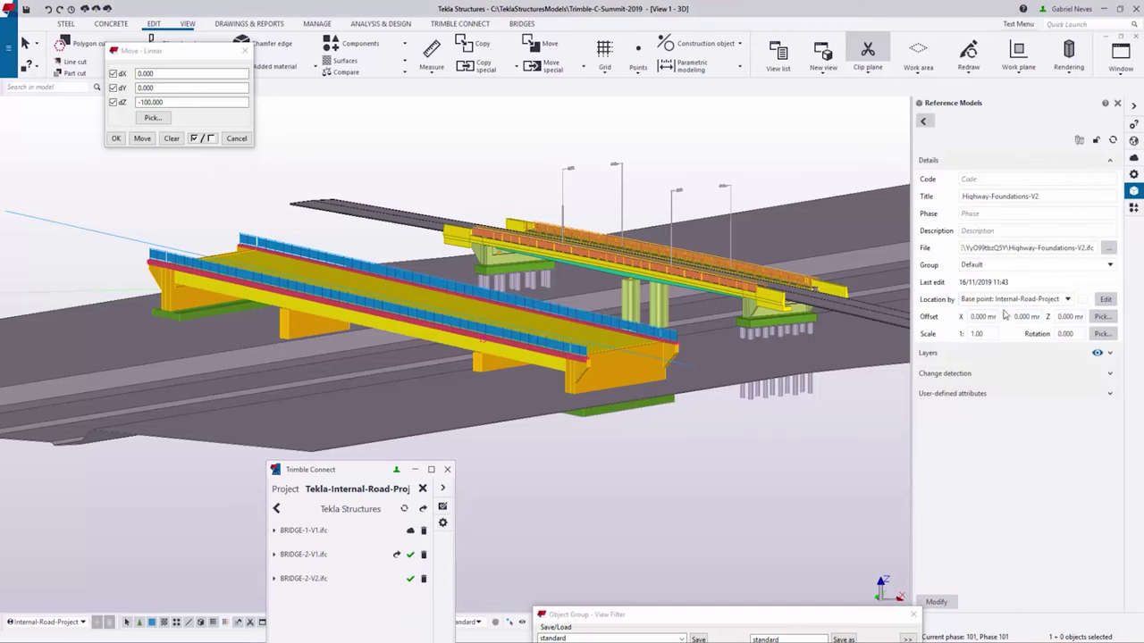
{"action": "left_click", "coordinate": [923, 121]}
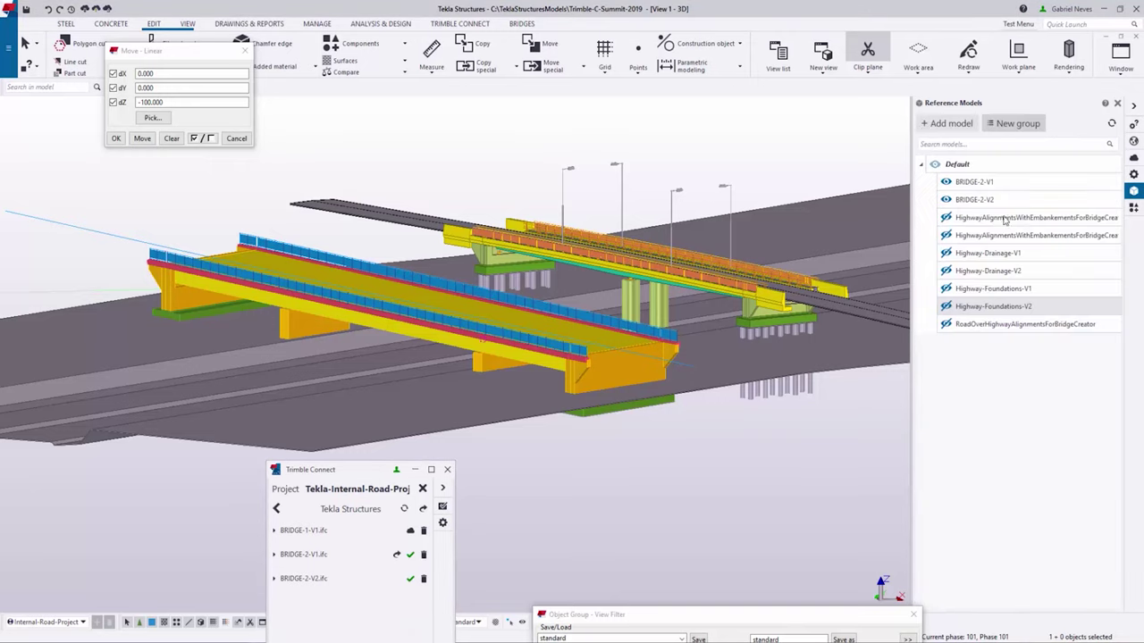
{"action": "left_click", "coordinate": [974, 199]}
{"action": "double_click", "coordinate": [974, 199]}
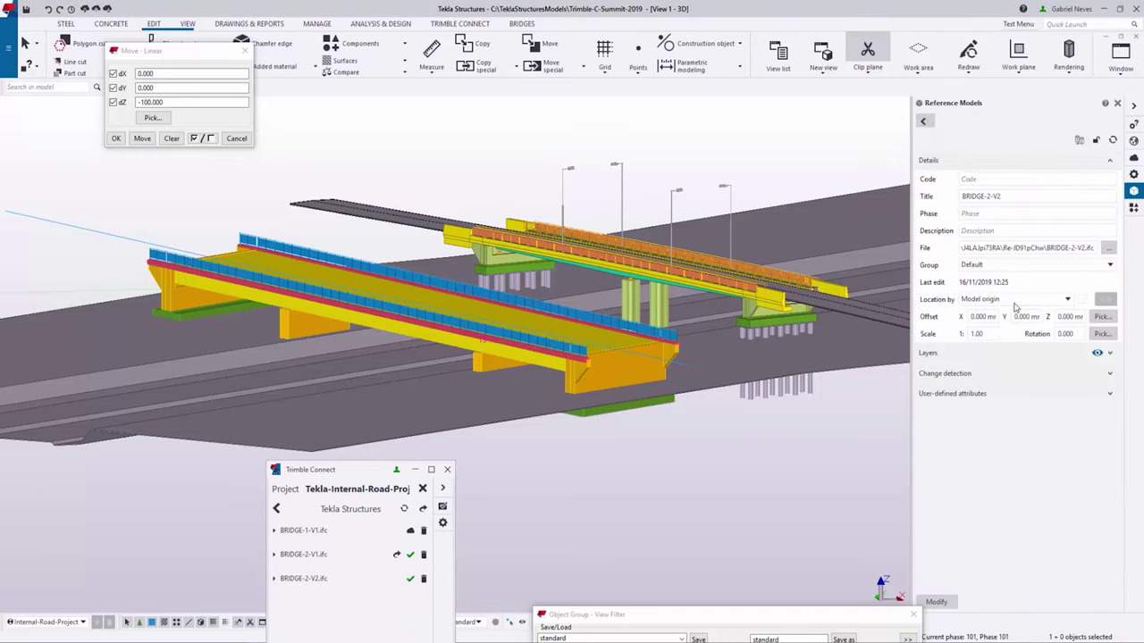
{"action": "left_click", "coordinate": [1010, 300]}
{"action": "left_click", "coordinate": [1009, 336]}
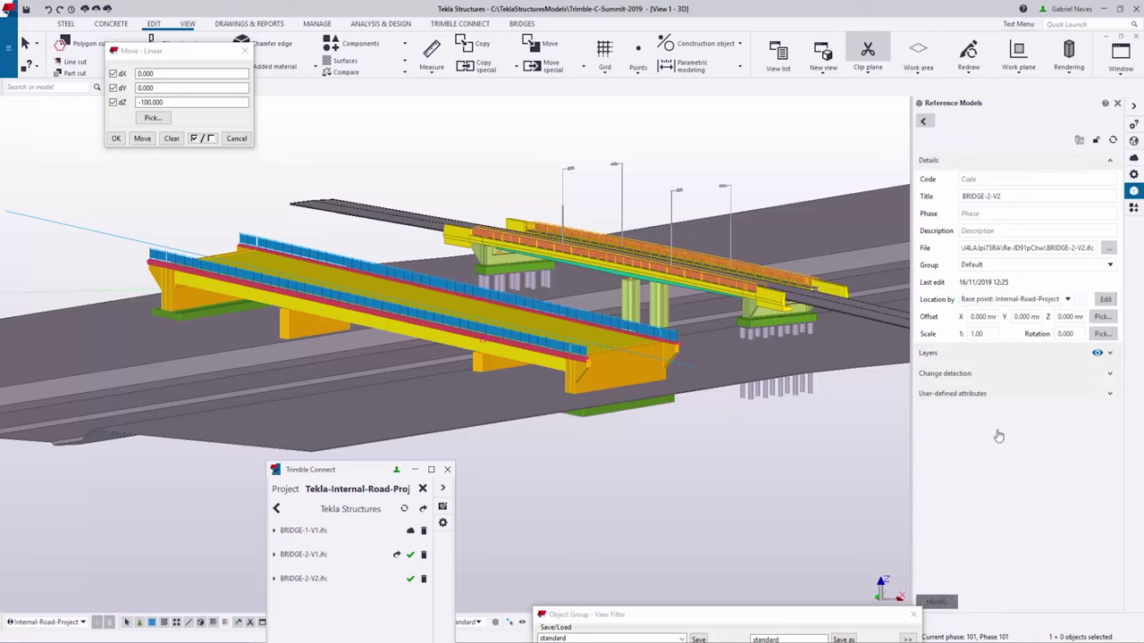
{"action": "left_click", "coordinate": [923, 121]}
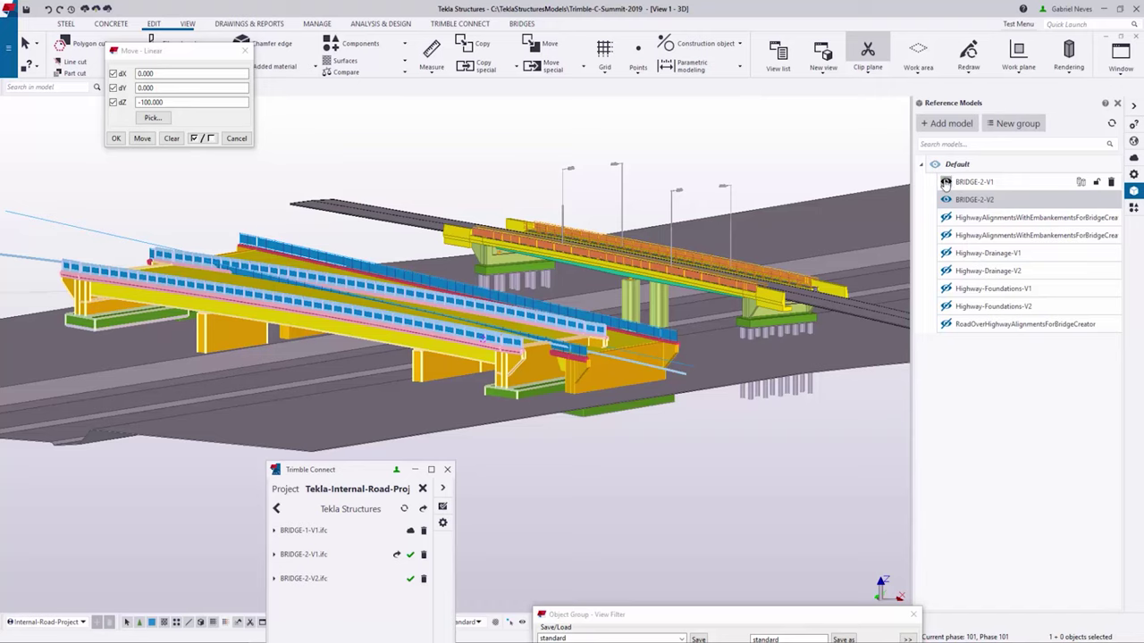
- Inspect both bridges from a side elevation and an oblique top-down view
{"action": "scroll", "coordinate": [536, 286], "scroll_direction": "up", "scroll_amount": 3}
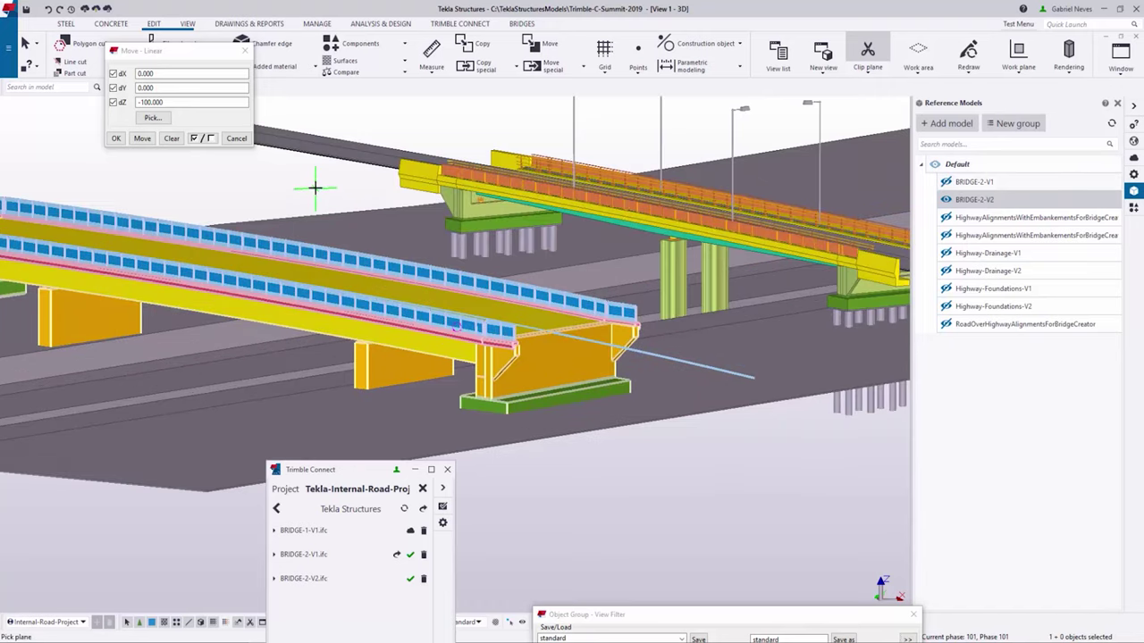
{"action": "scroll", "coordinate": [408, 239], "scroll_direction": "up", "scroll_amount": 2}
{"action": "scroll", "coordinate": [516, 356], "scroll_direction": "up", "scroll_amount": 2}
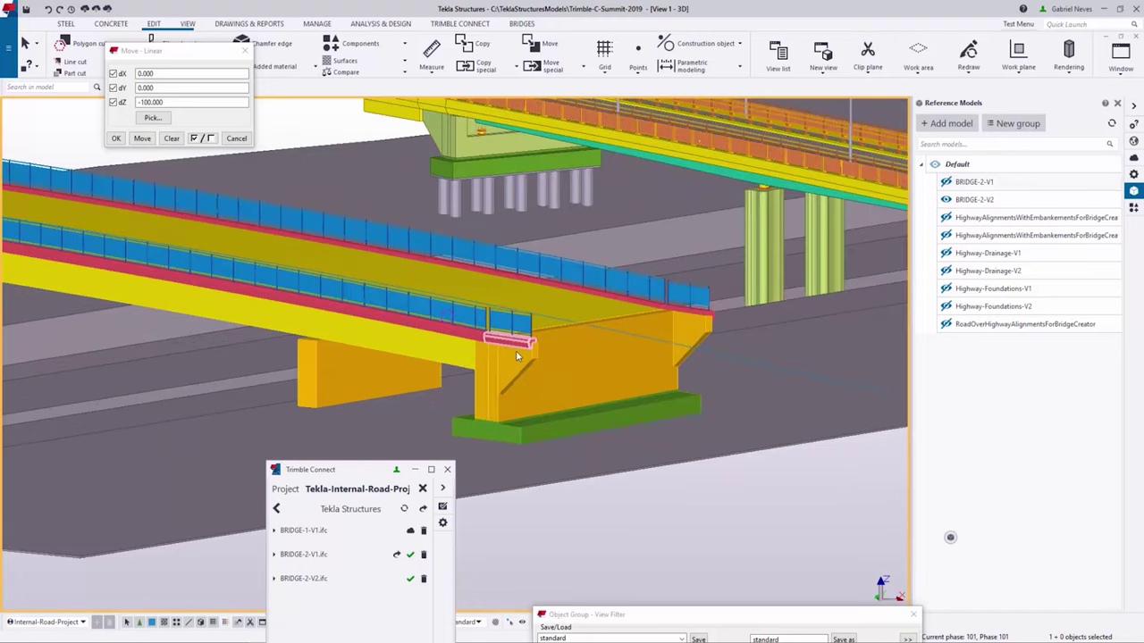
{"action": "middle_click_drag", "start_coordinate": [516, 350], "coordinate": [462, 325], "text": "ctrl"}
{"action": "scroll", "coordinate": [562, 276], "scroll_direction": "up", "scroll_amount": 5}
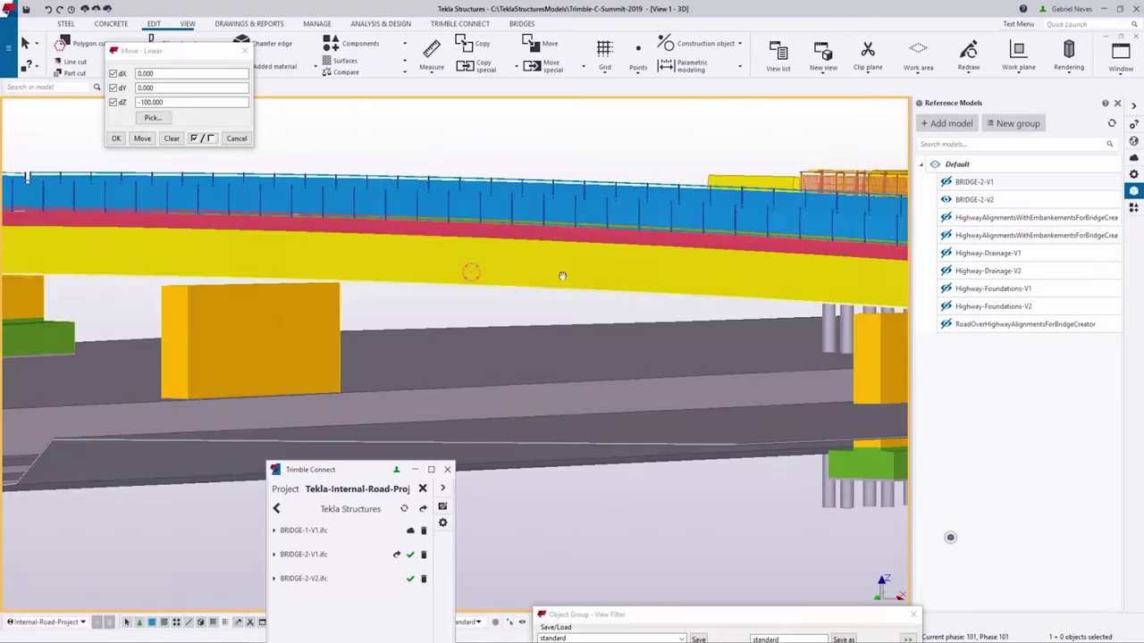
{"action": "scroll", "coordinate": [562, 276], "scroll_direction": "down", "scroll_amount": 5}
{"action": "middle_click_drag", "start_coordinate": [562, 276], "coordinate": [555, 364], "text": "ctrl"}
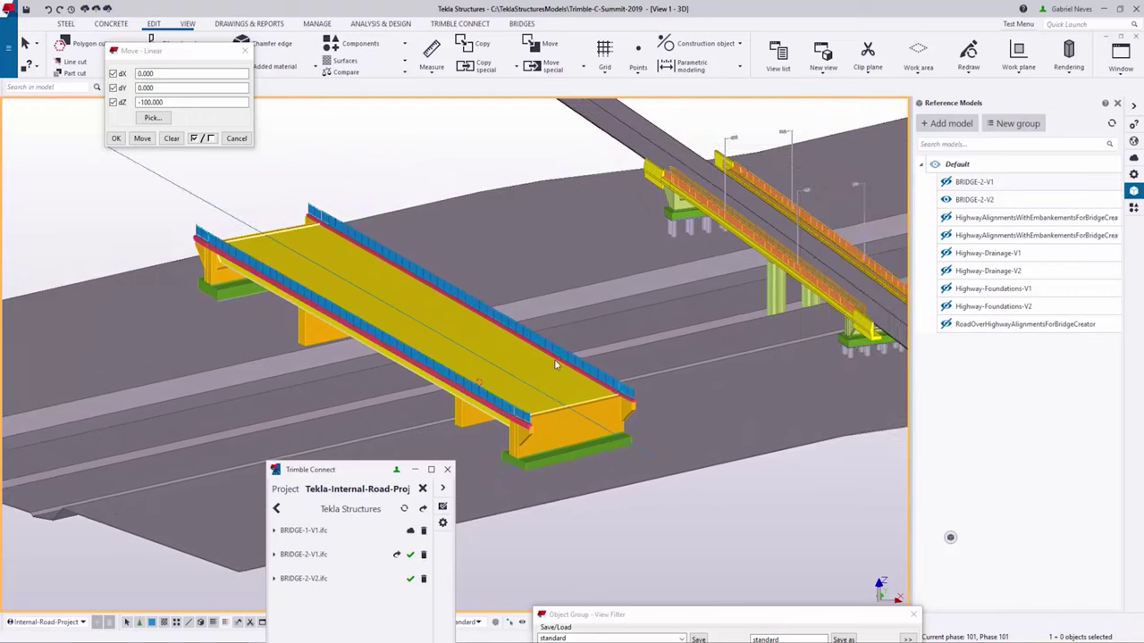
{"action": "scroll", "coordinate": [555, 365], "scroll_direction": "down", "scroll_amount": 2}
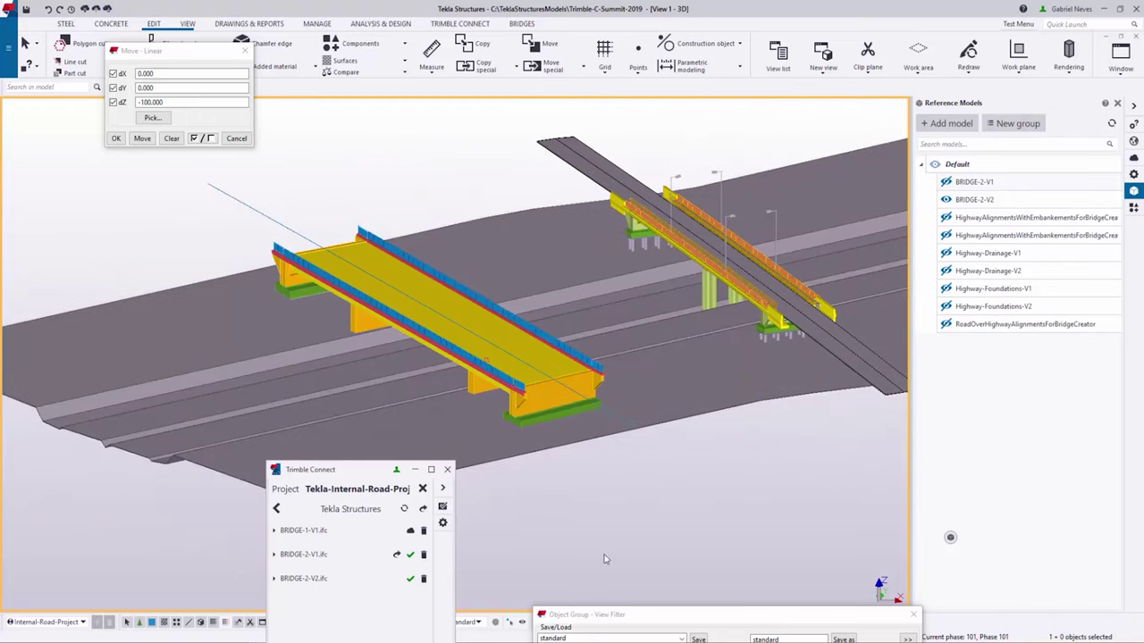
{"action": "left_click_drag", "start_coordinate": [360, 464], "coordinate": [516, 613]}
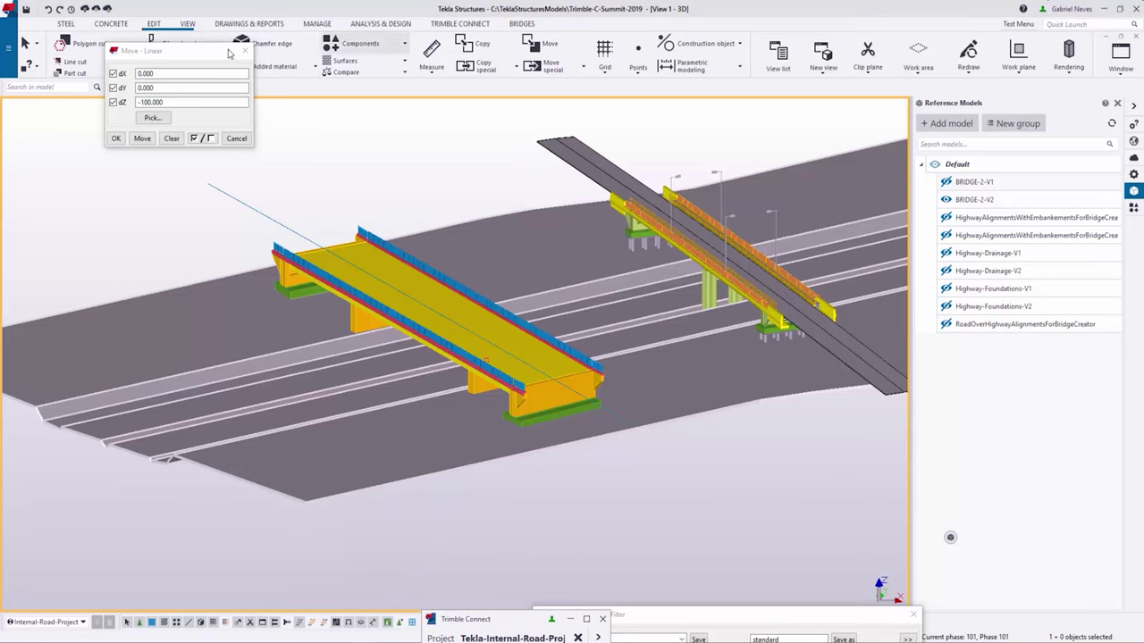
{"action": "left_click_drag", "start_coordinate": [216, 51], "coordinate": [355, 144]}
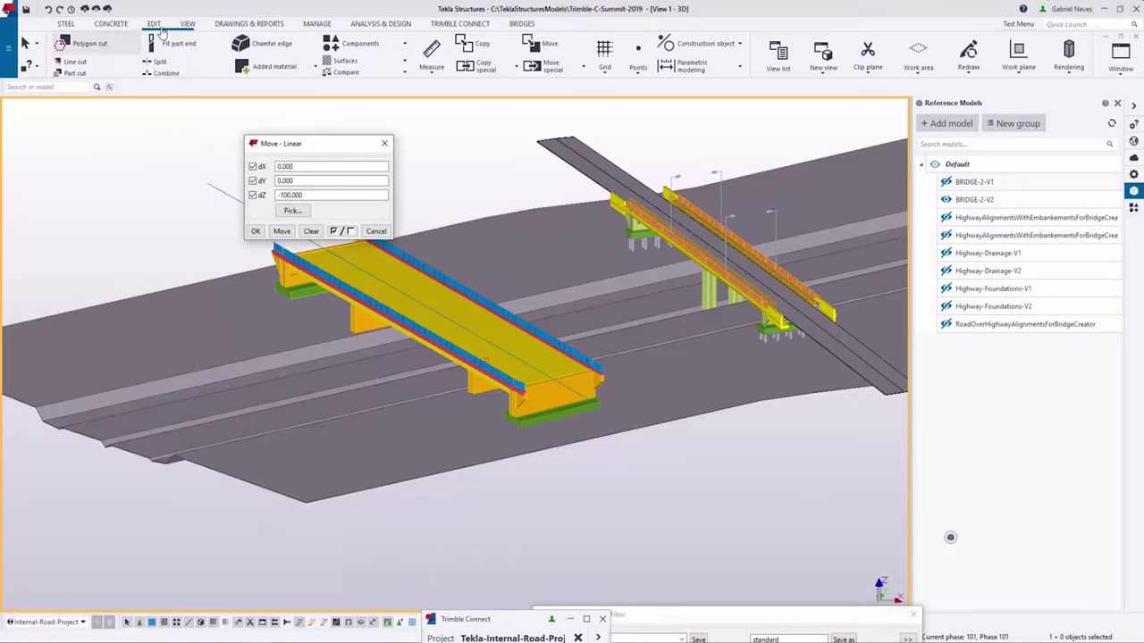
- Review the drawing list in Document manager, close it, and restore down the Tekla window
{"action": "left_click", "coordinate": [247, 24]}
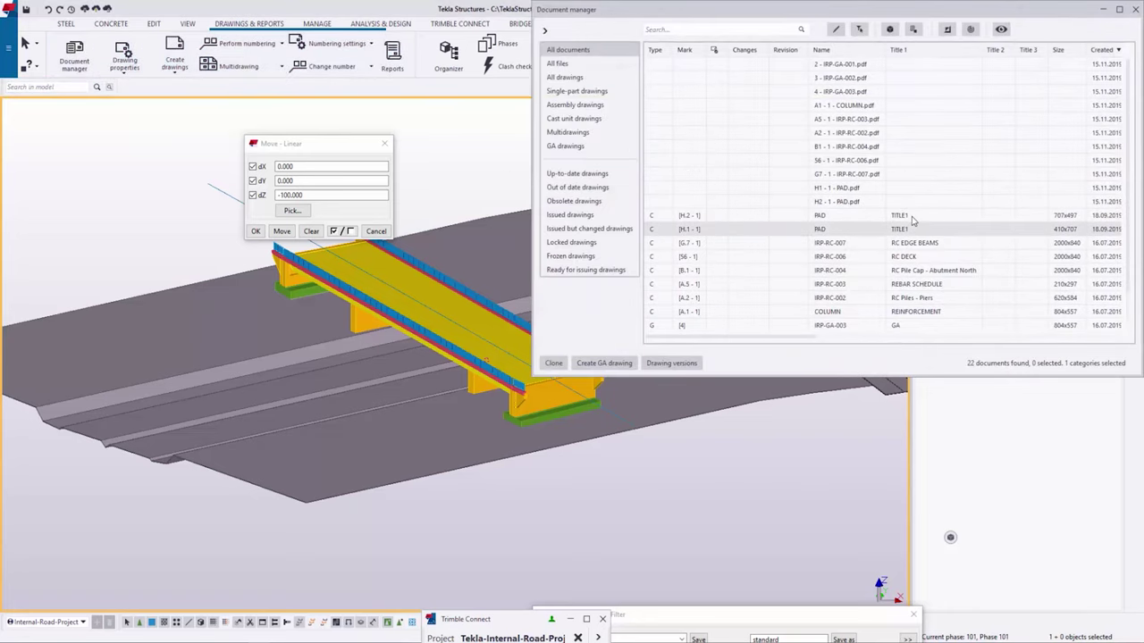
{"action": "double_click", "coordinate": [1005, 11]}
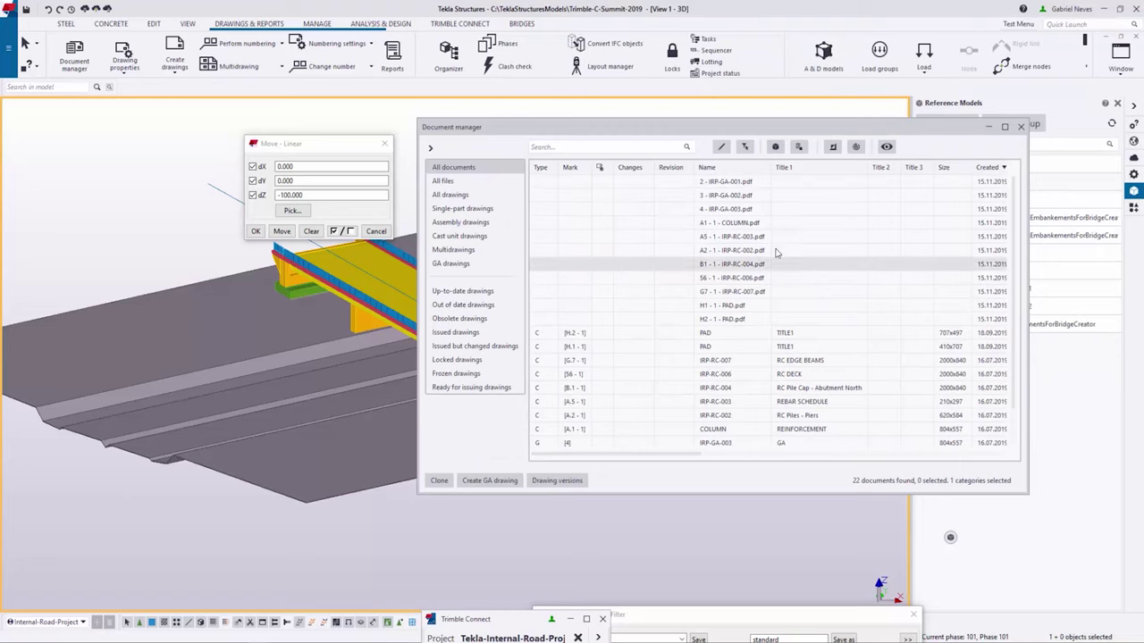
{"action": "left_click", "coordinate": [1021, 126]}
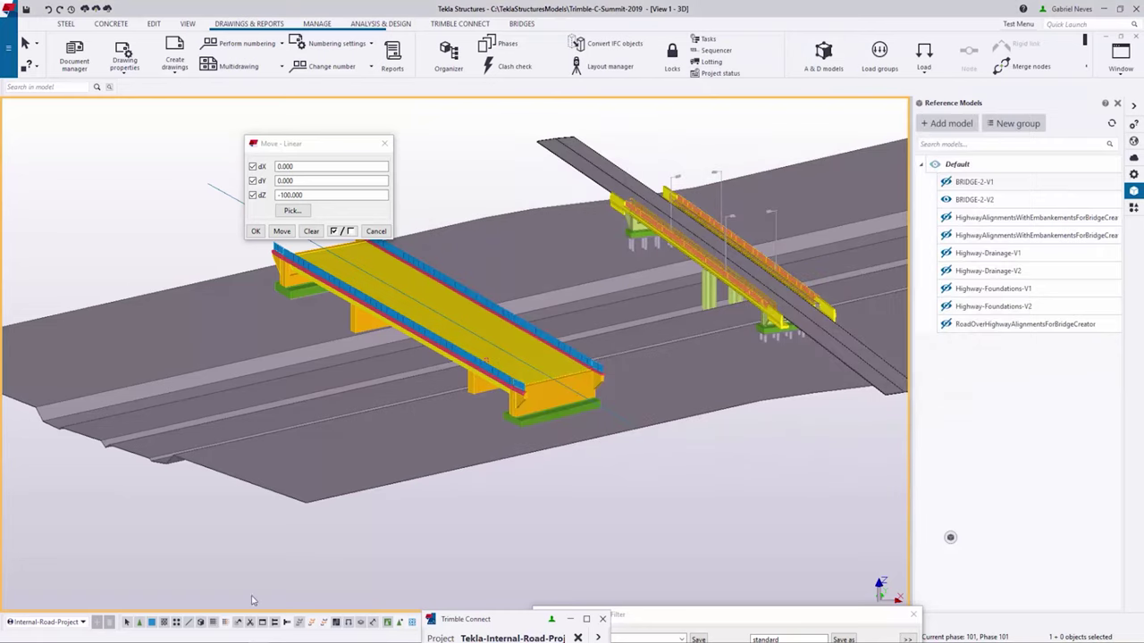
{"action": "left_click", "coordinate": [1119, 8]}
- Open Trimble-C-Summit-2019's PlotFiles folder of drawing PDFs and restore the Explorer window to a smaller size
{"action": "left_click", "coordinate": [1105, 382]}
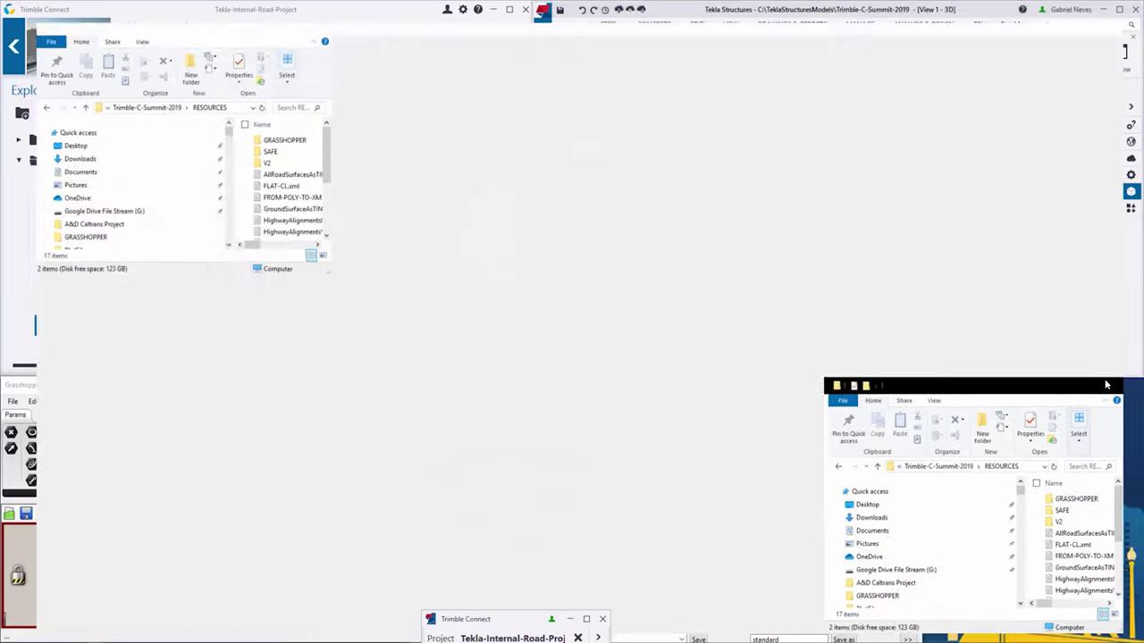
{"action": "left_click", "coordinate": [278, 89]}
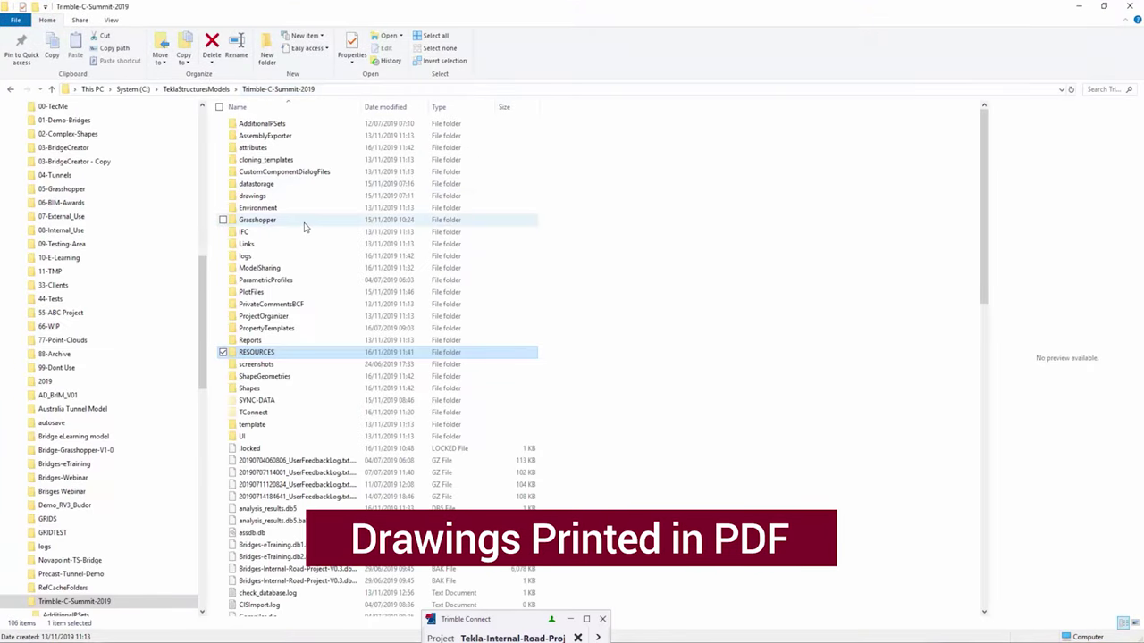
{"action": "double_click", "coordinate": [273, 293]}
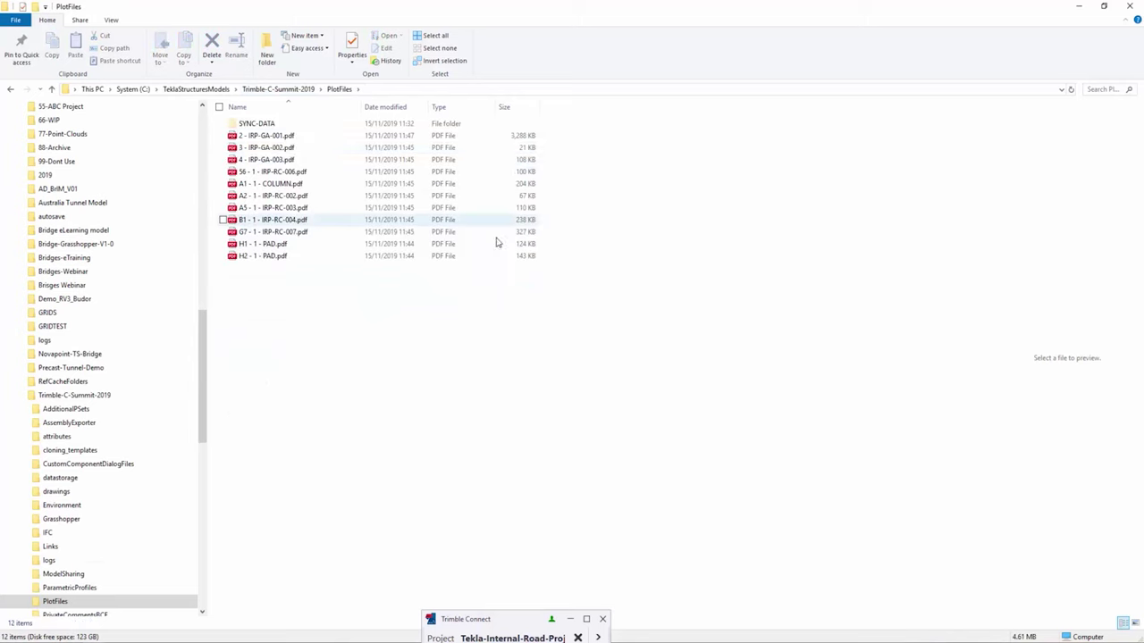
{"action": "left_click", "coordinate": [1106, 7]}
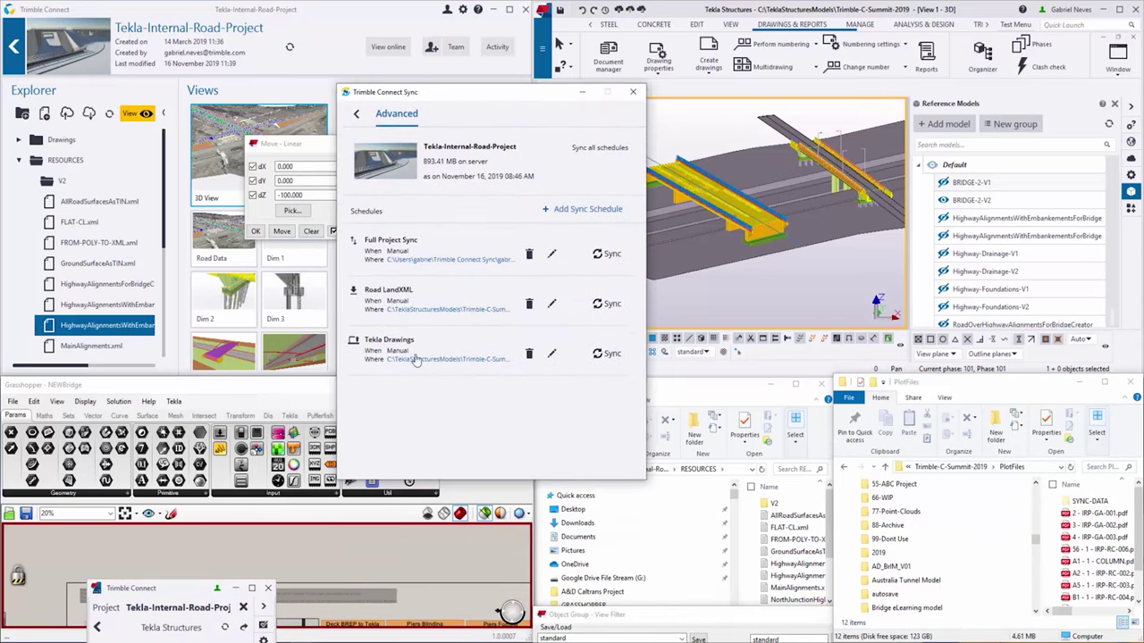
- Review the Tekla Drawings sync schedule, confirming the project's Drawings folder as its target
{"action": "left_click", "coordinate": [551, 355]}
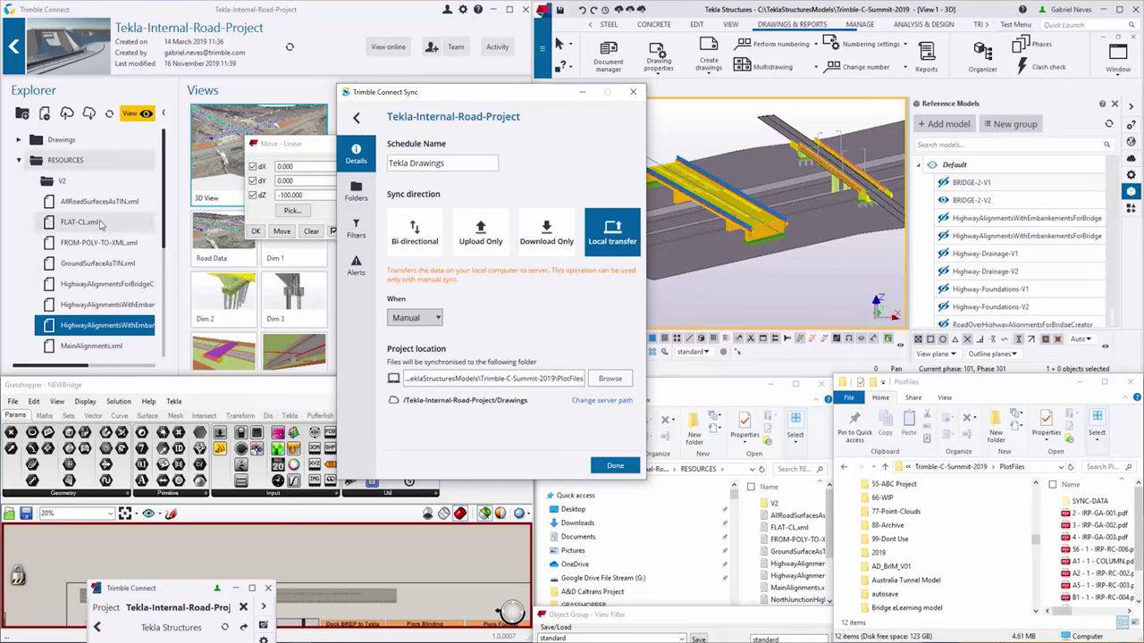
{"action": "left_click", "coordinate": [20, 161]}
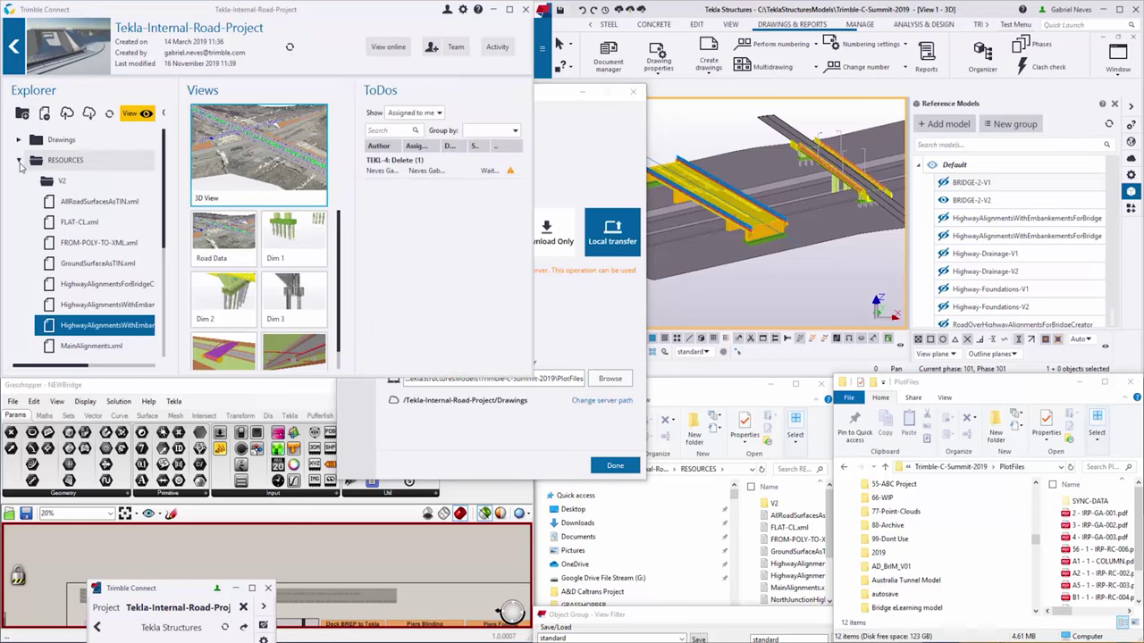
{"action": "left_click", "coordinate": [49, 141]}
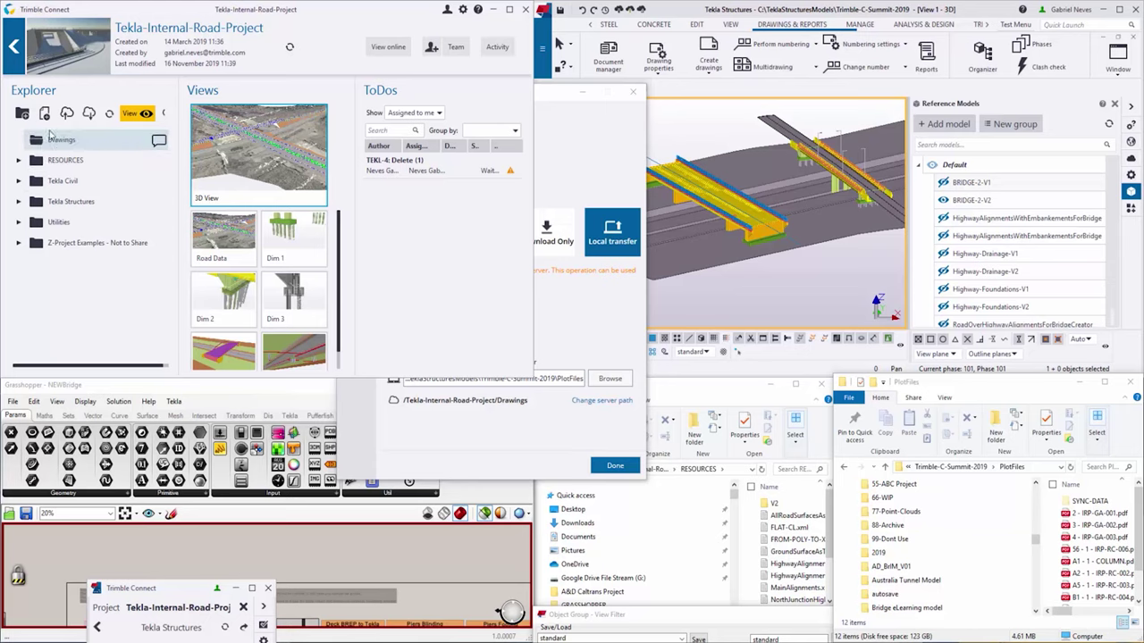
{"action": "left_click", "coordinate": [51, 136]}
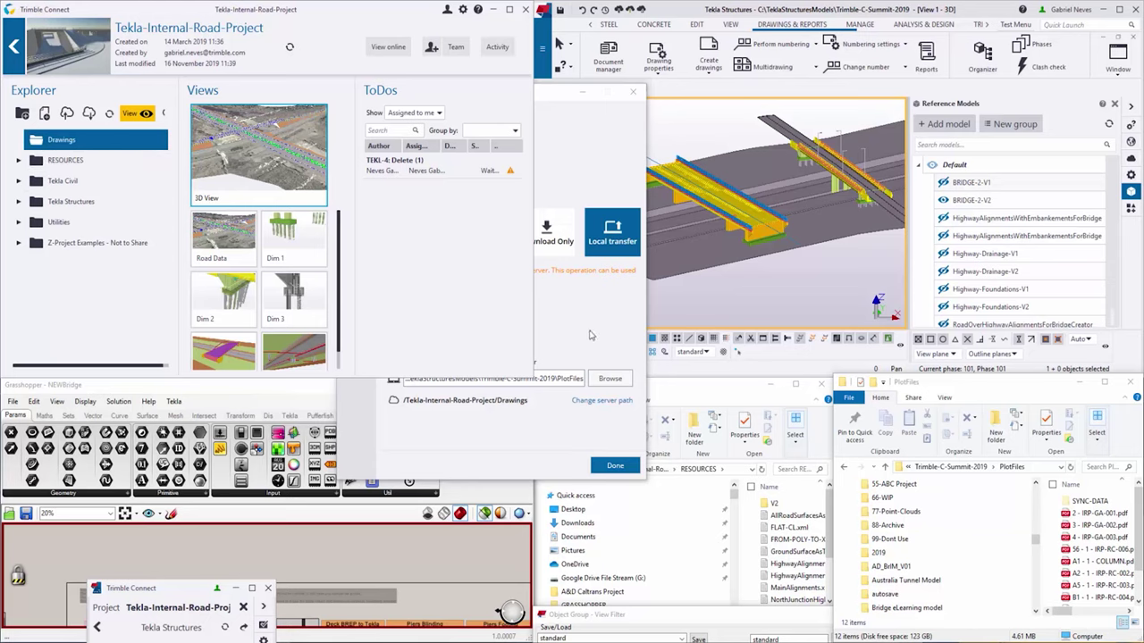
{"action": "left_click", "coordinate": [548, 95]}
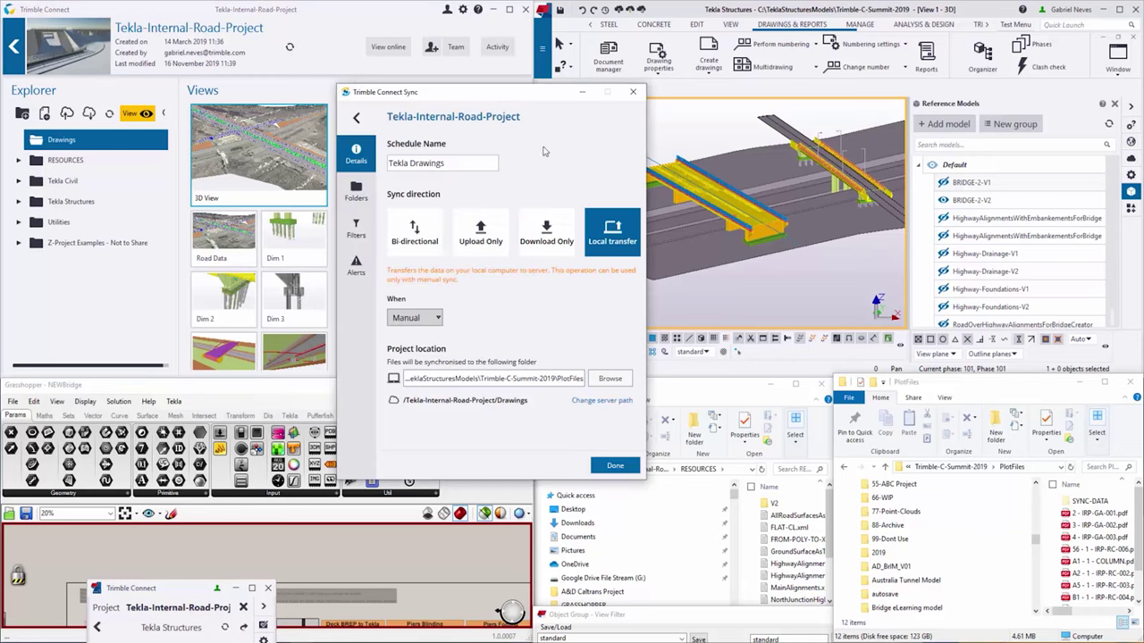
- Preview the Tekla Drawings sync and start uploading its 11 PDFs (4.61 MB)
{"action": "left_click", "coordinate": [357, 120]}
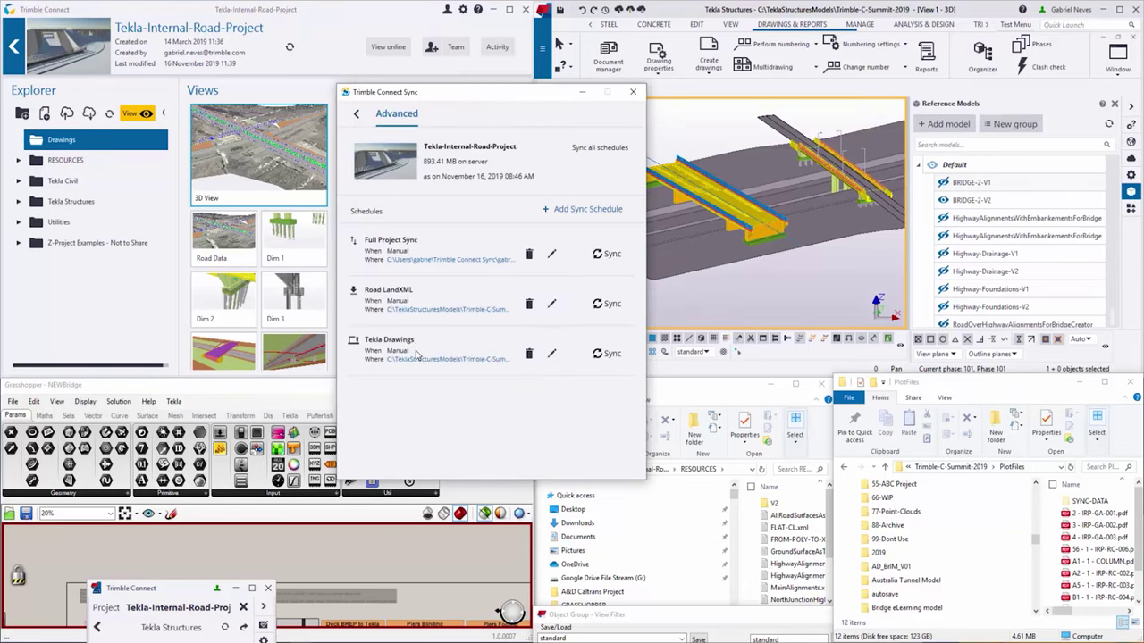
{"action": "left_click", "coordinate": [601, 354]}
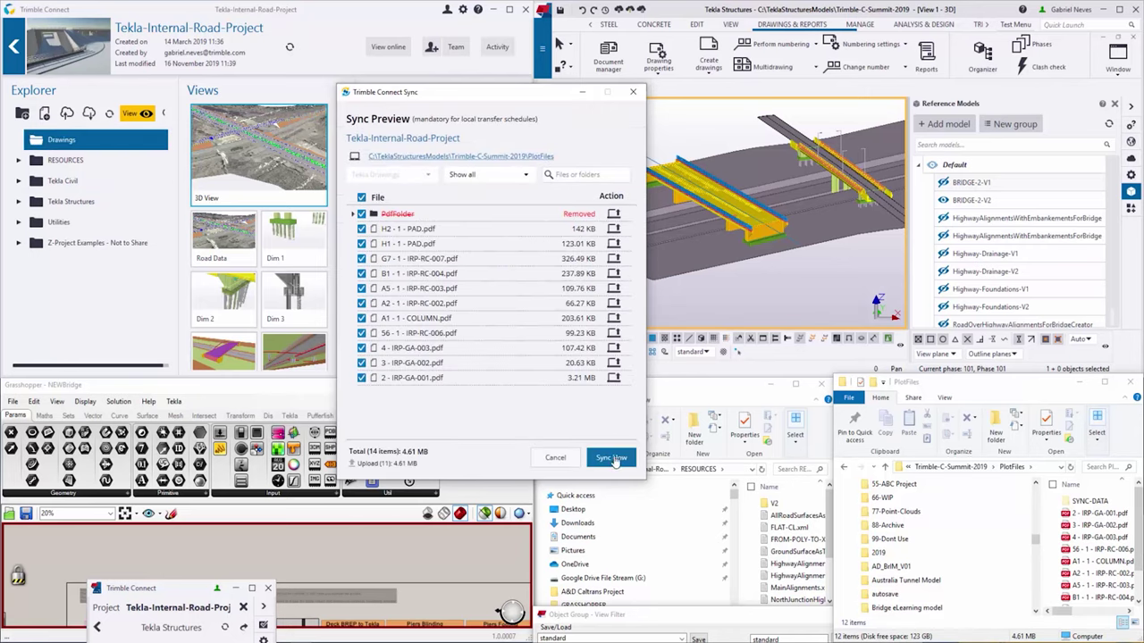
{"action": "left_click", "coordinate": [607, 459]}
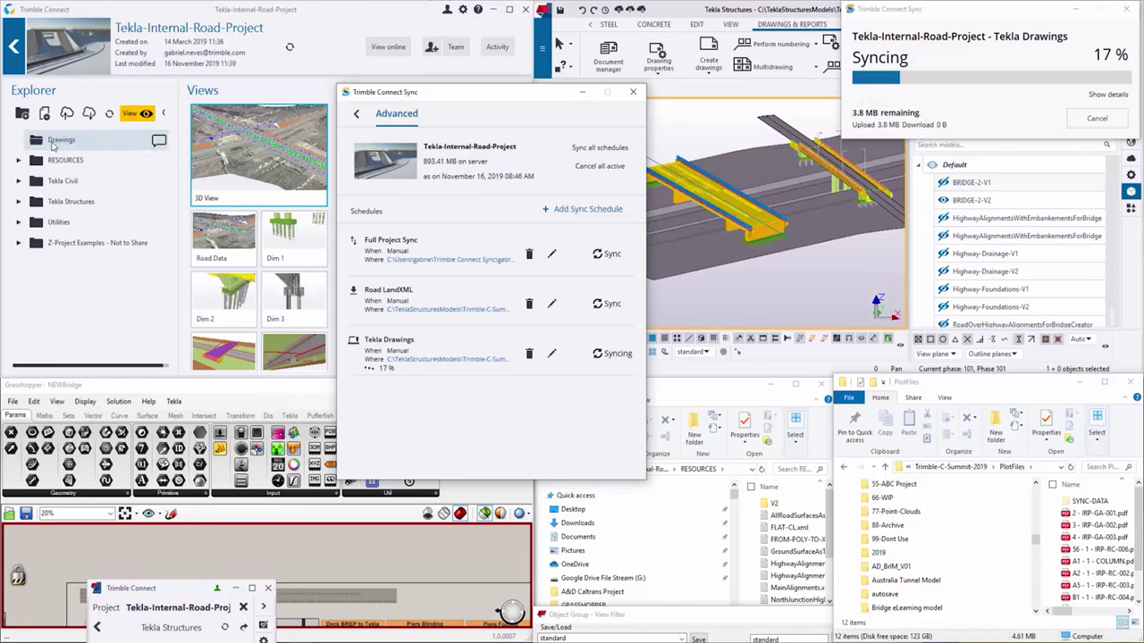
- Expand the Drawings folder to list the uploaded PDFs, 2 - IRP-GA-001.pdf through H1 - 1 - PAD.pdf
{"action": "left_click", "coordinate": [55, 140]}
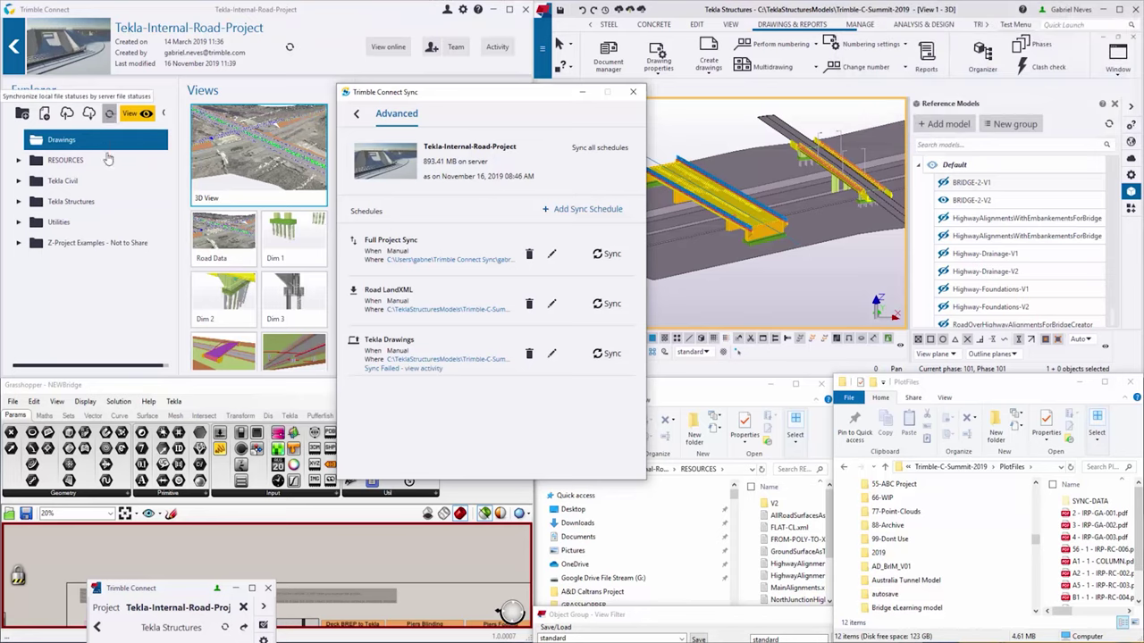
{"action": "scroll", "coordinate": [85, 255], "scroll_direction": "down", "scroll_amount": 5}
{"action": "scroll", "coordinate": [82, 255], "scroll_direction": "up", "scroll_amount": 5}
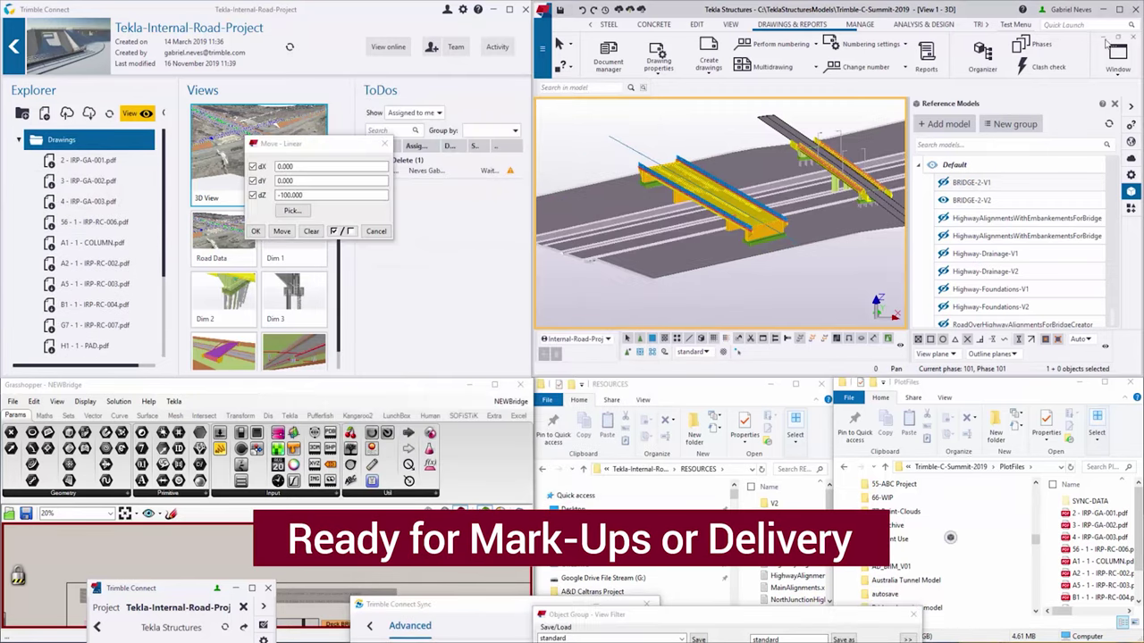
- Maximize Tekla, redraw the tilted 3D view, and area-select all 1053 objects of the right-hand bridge
{"action": "left_click", "coordinate": [1120, 9]}
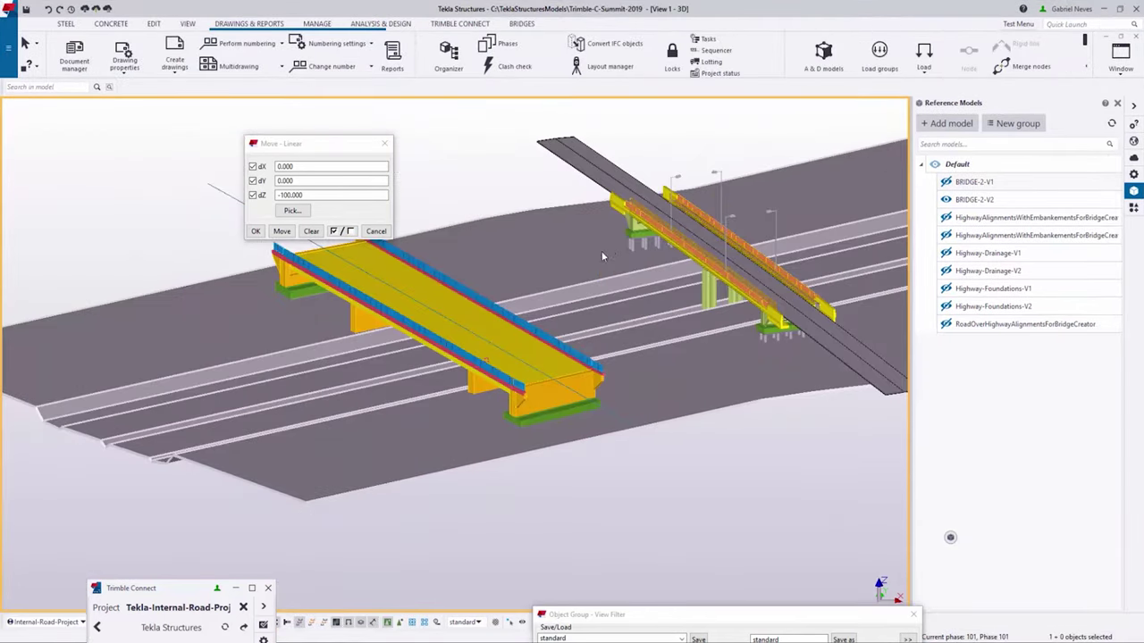
{"action": "scroll", "coordinate": [602, 256], "scroll_direction": "down", "scroll_amount": 2}
{"action": "middle_click_drag", "start_coordinate": [615, 343], "coordinate": [675, 215], "text": "ctrl"}
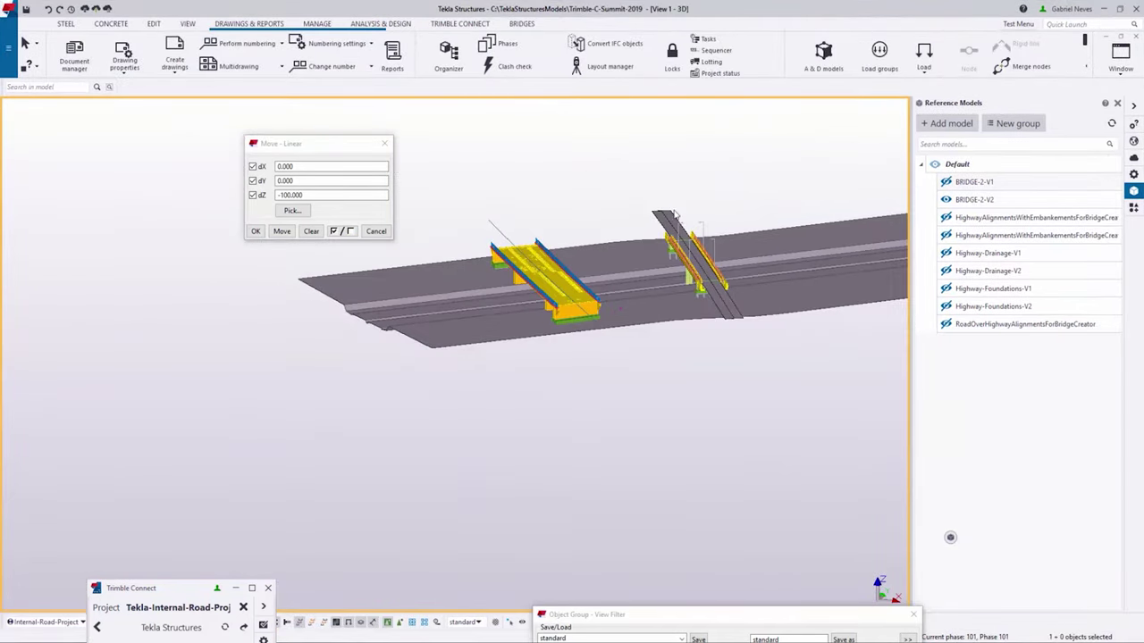
{"action": "right_click", "coordinate": [738, 154]}
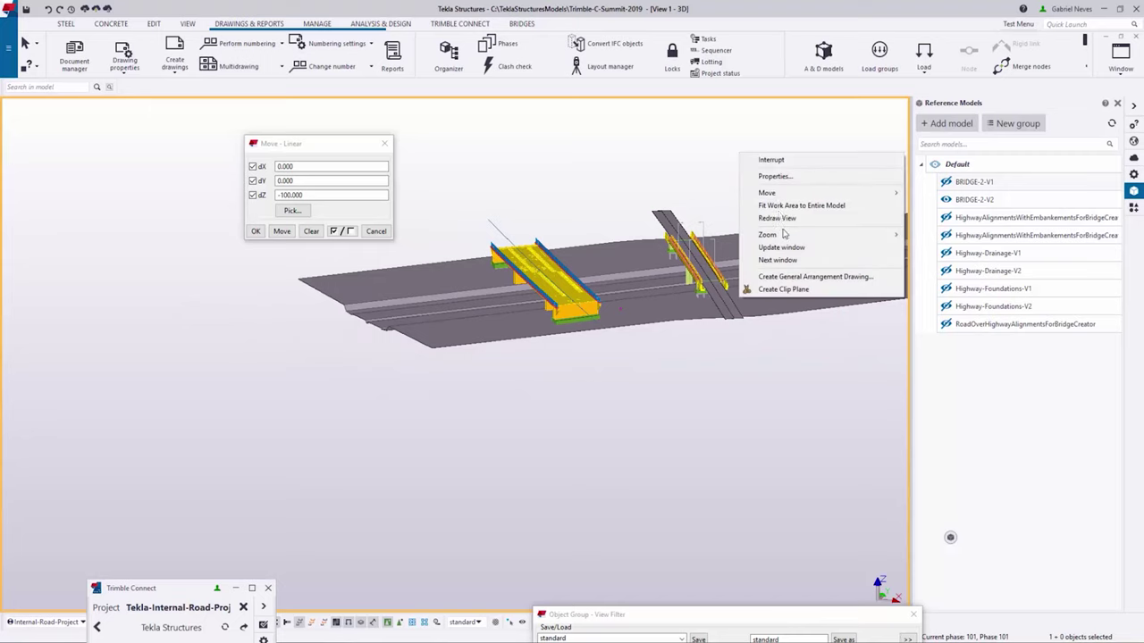
{"action": "left_click", "coordinate": [780, 221]}
{"action": "scroll", "coordinate": [702, 275], "scroll_direction": "up", "scroll_amount": 5}
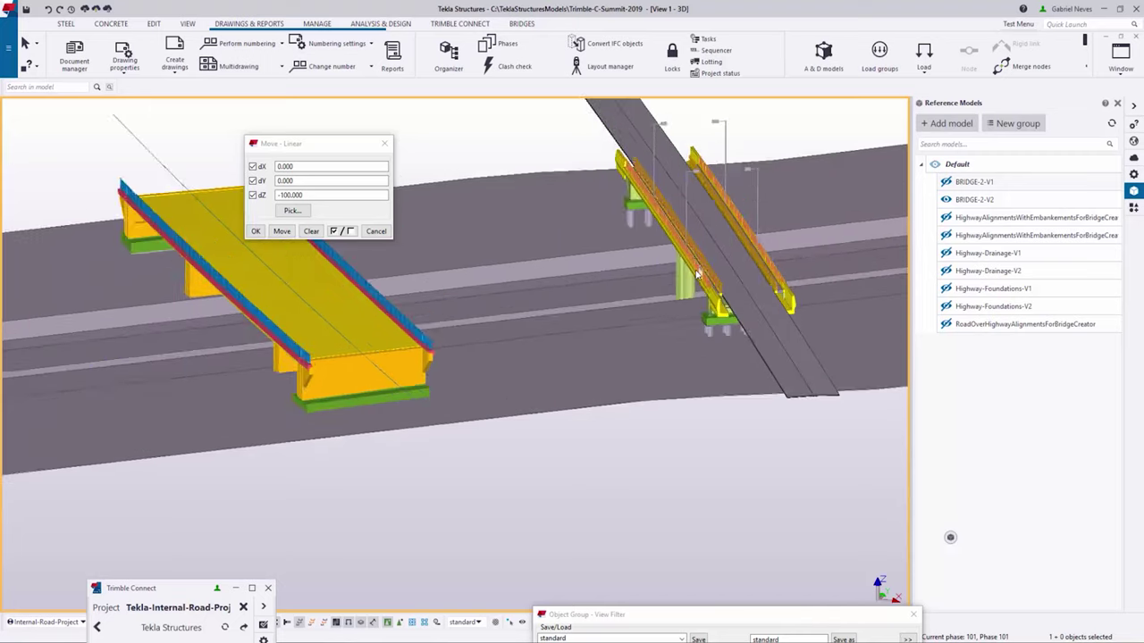
{"action": "scroll", "coordinate": [635, 304], "scroll_direction": "down", "scroll_amount": 5}
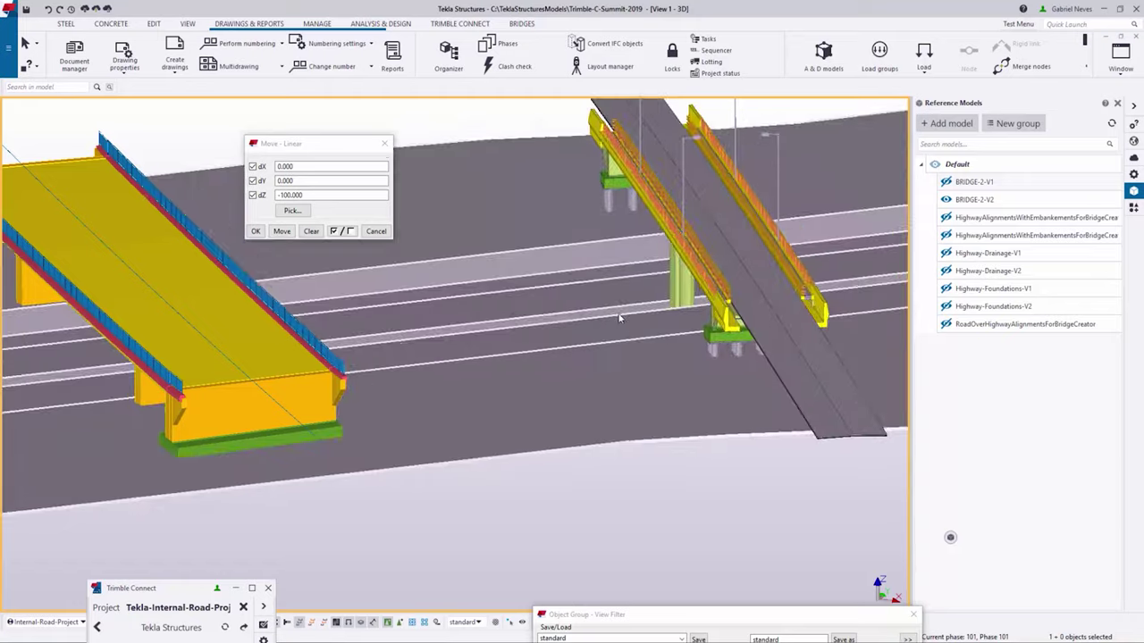
{"action": "left_click_drag", "start_coordinate": [756, 169], "coordinate": [585, 402]}
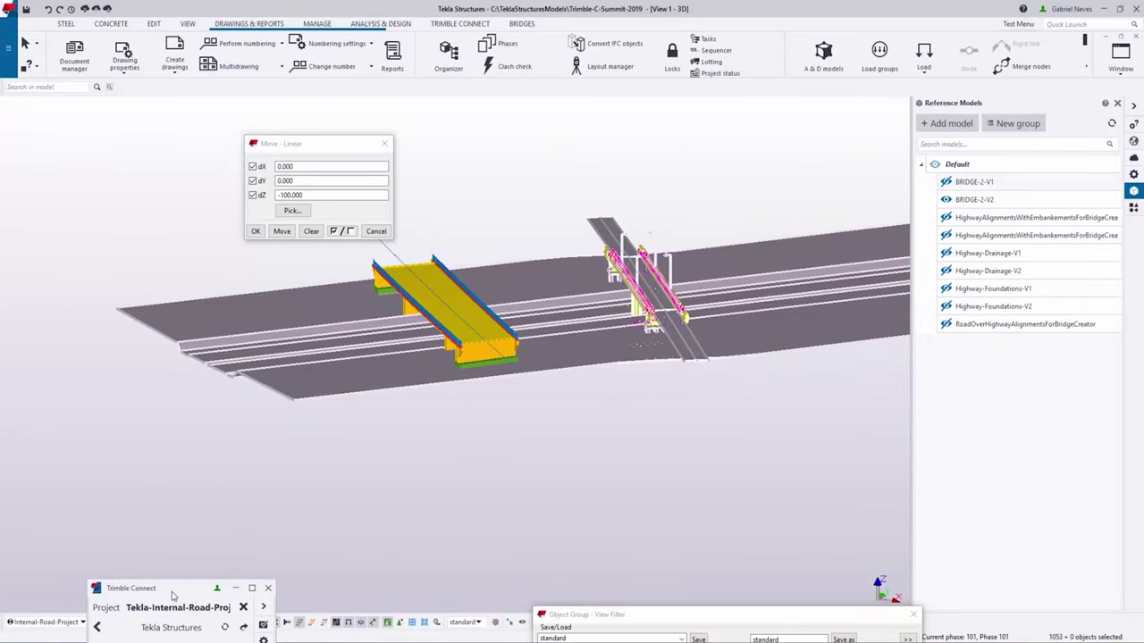
{"action": "left_click", "coordinate": [94, 263]}
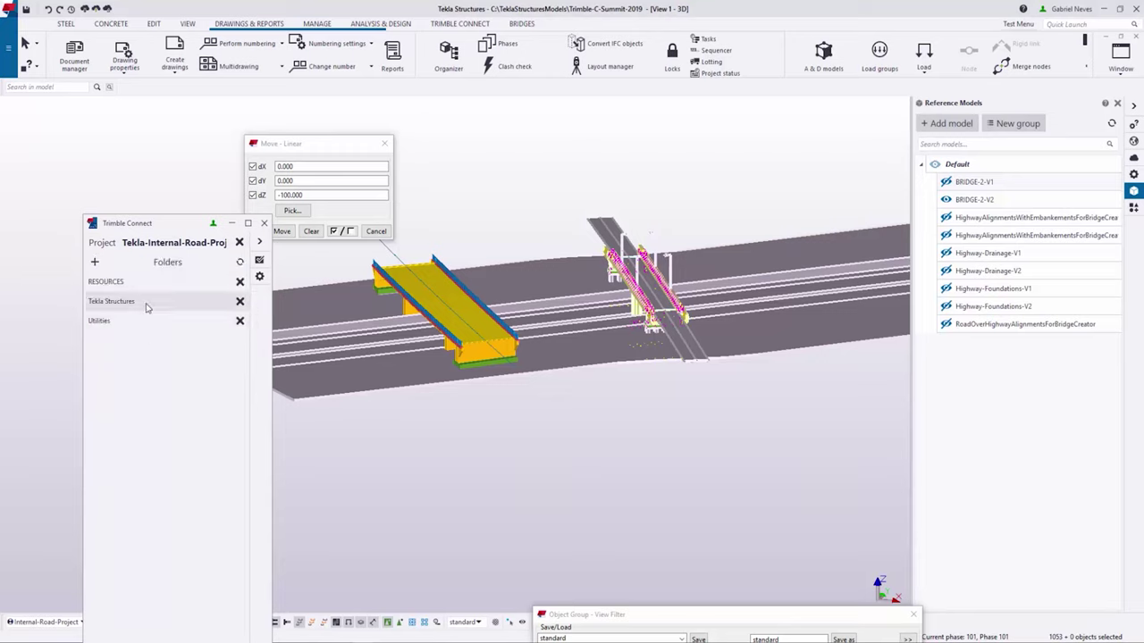
- Export the selected objects as BRIDGE-1-V2 IFC to the Tekla Structures folder using TrimbleConnect-IRP settings
{"action": "left_click", "coordinate": [146, 301]}
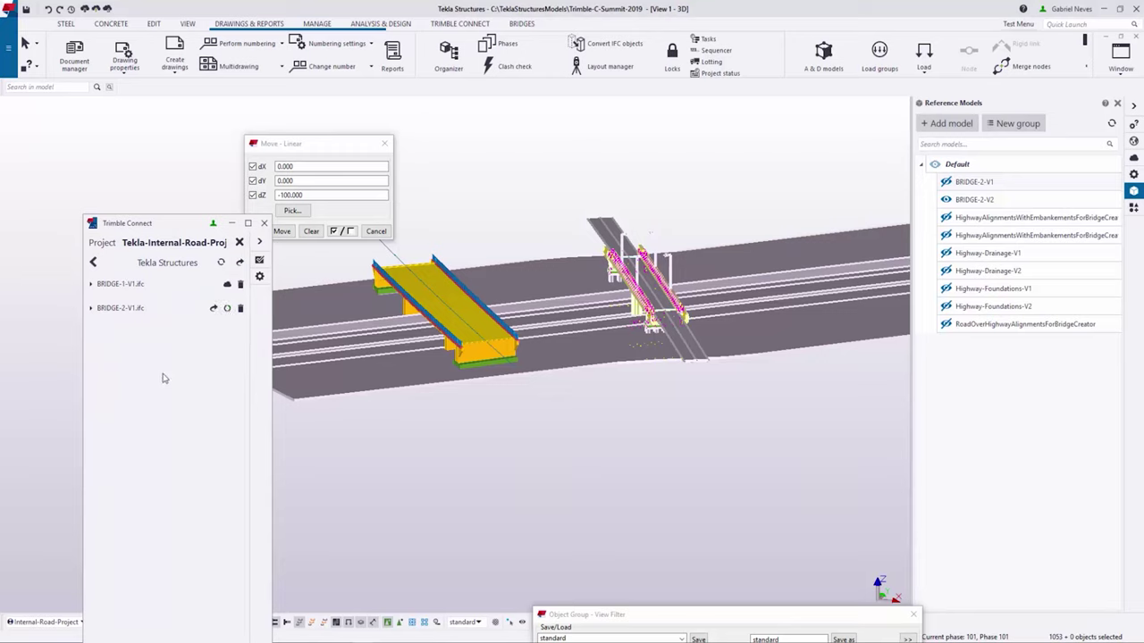
{"action": "left_click", "coordinate": [240, 262]}
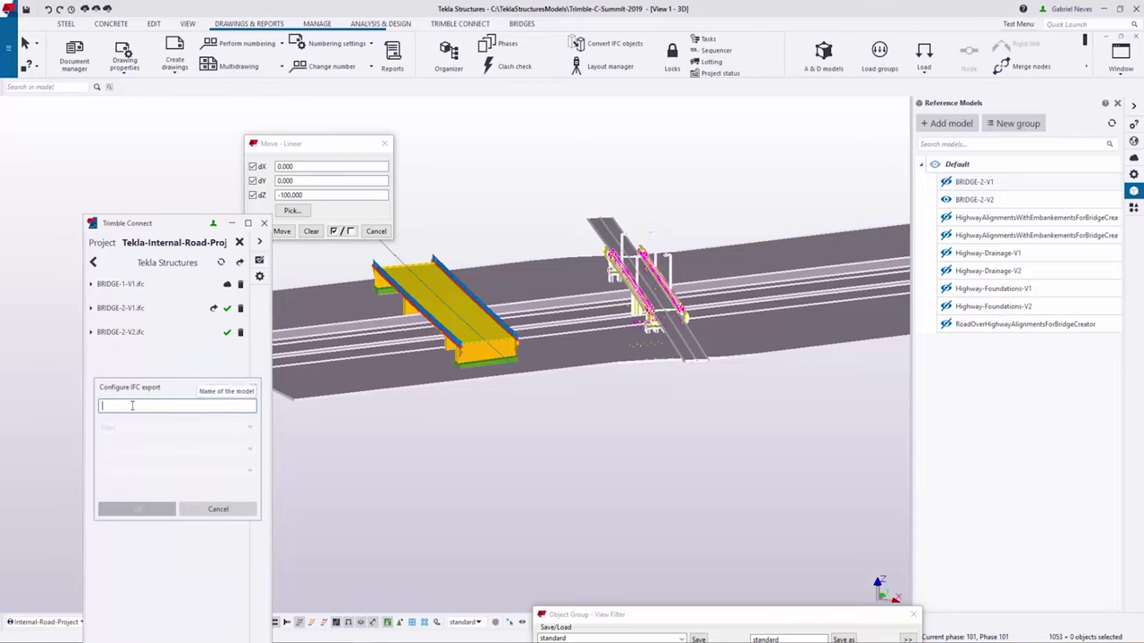
{"action": "type", "text": "BRIDGE-1-V2"}
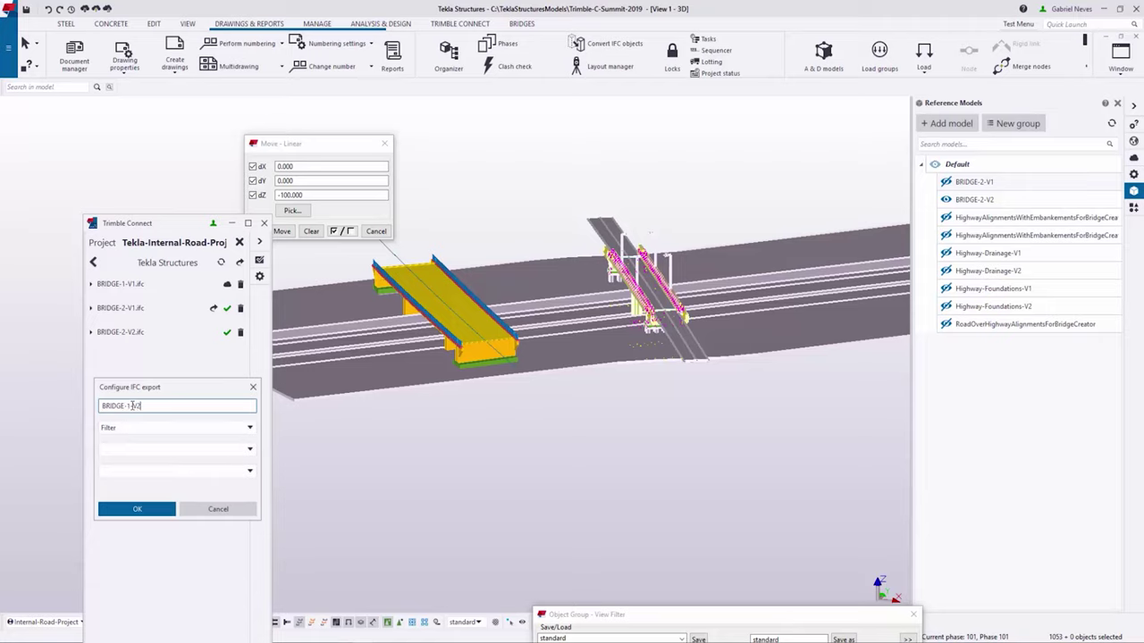
{"action": "left_click", "coordinate": [134, 427]}
{"action": "left_click", "coordinate": [135, 468]}
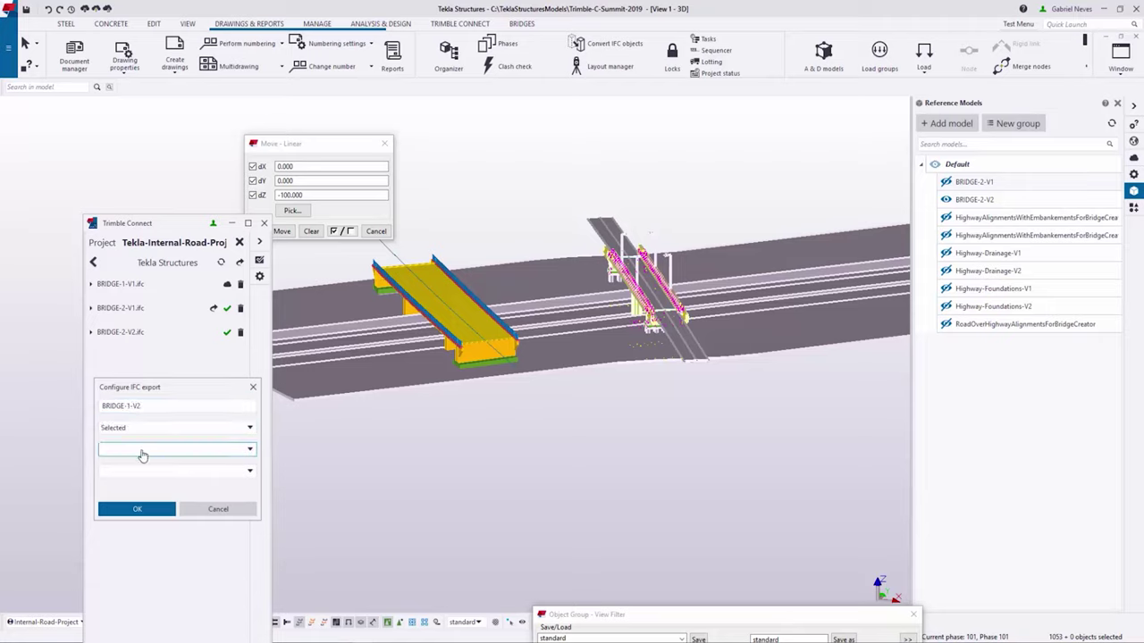
{"action": "left_click", "coordinate": [143, 470]}
{"action": "left_click", "coordinate": [148, 522]}
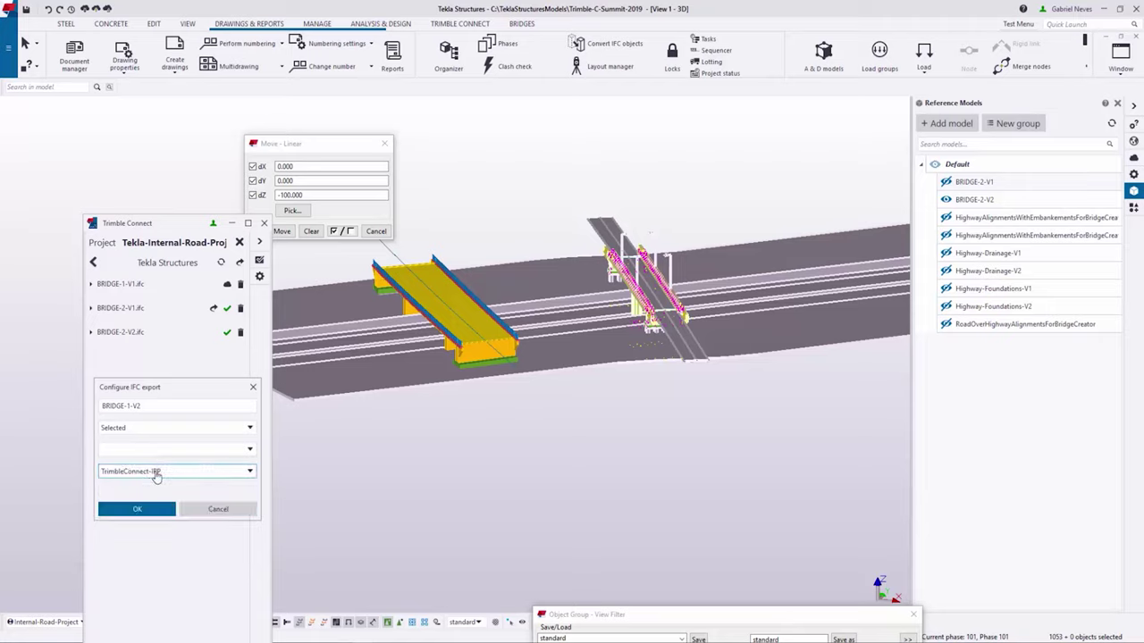
{"action": "left_click", "coordinate": [137, 510]}
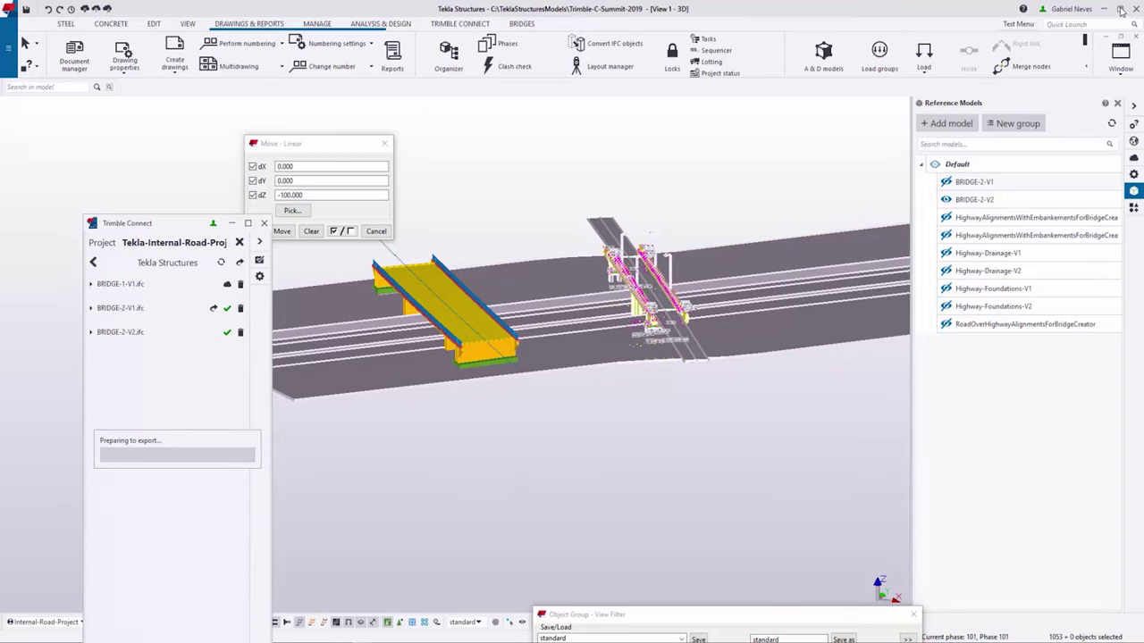
- Maximize the Trimble Connect project and open the A2 drawing and A5 rebar schedule PDFs
{"action": "left_click", "coordinate": [277, 594]}
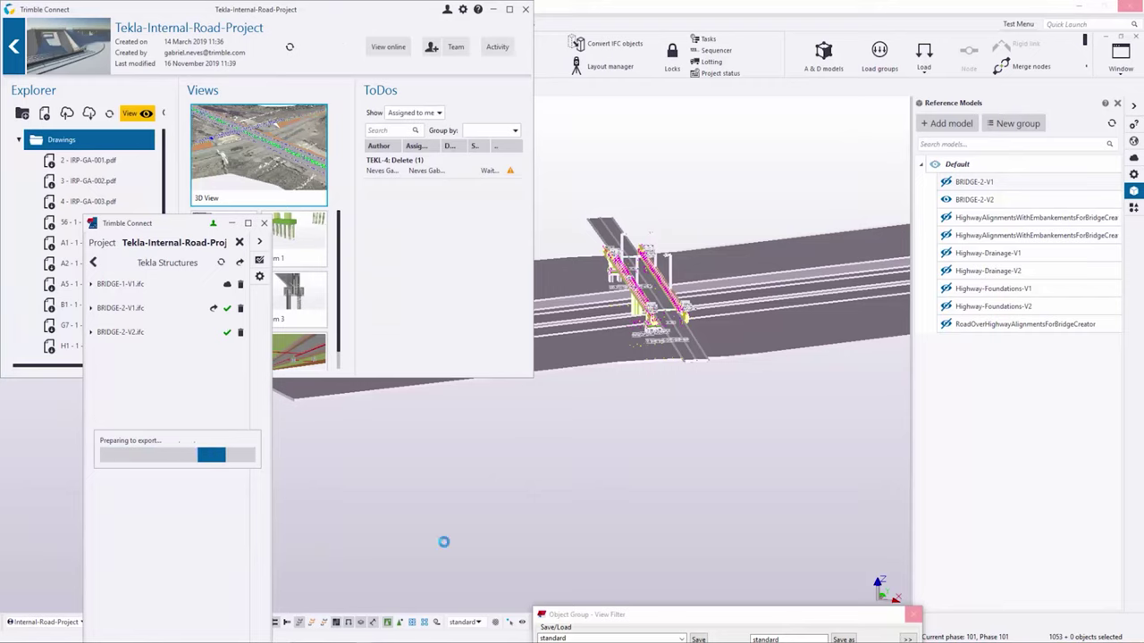
{"action": "left_click", "coordinate": [509, 9]}
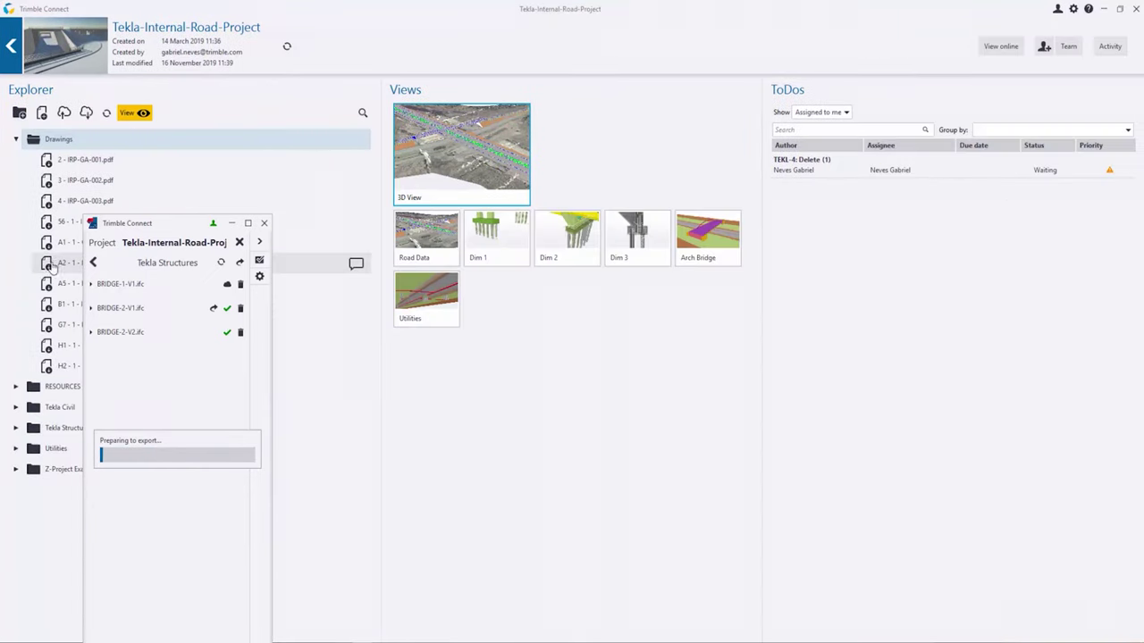
{"action": "double_click", "coordinate": [53, 264]}
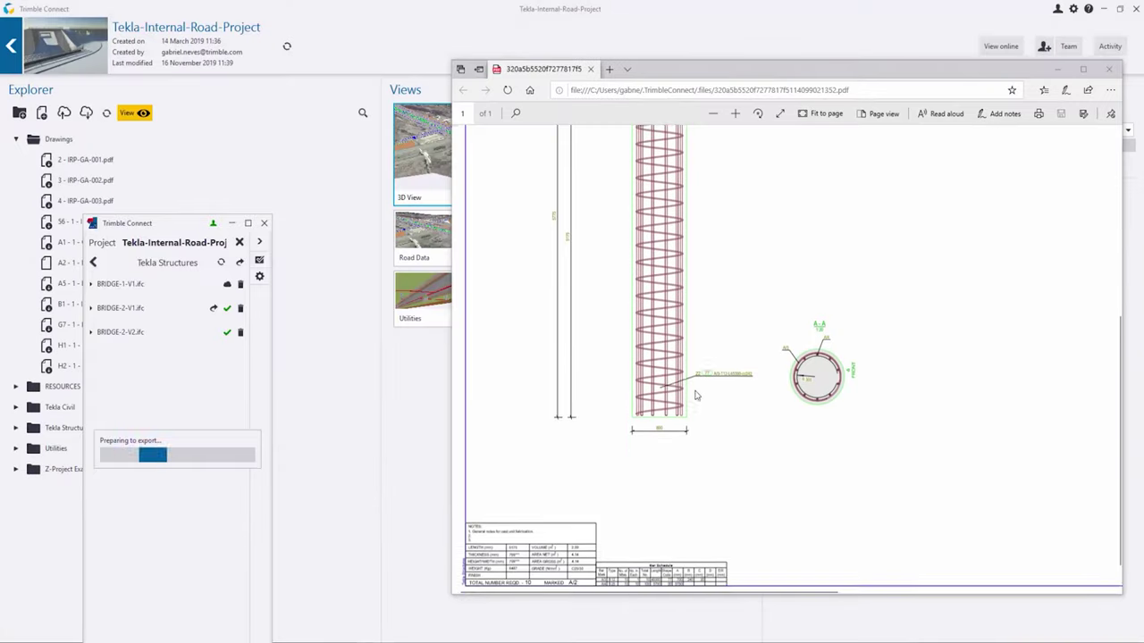
{"action": "left_click", "coordinate": [49, 286]}
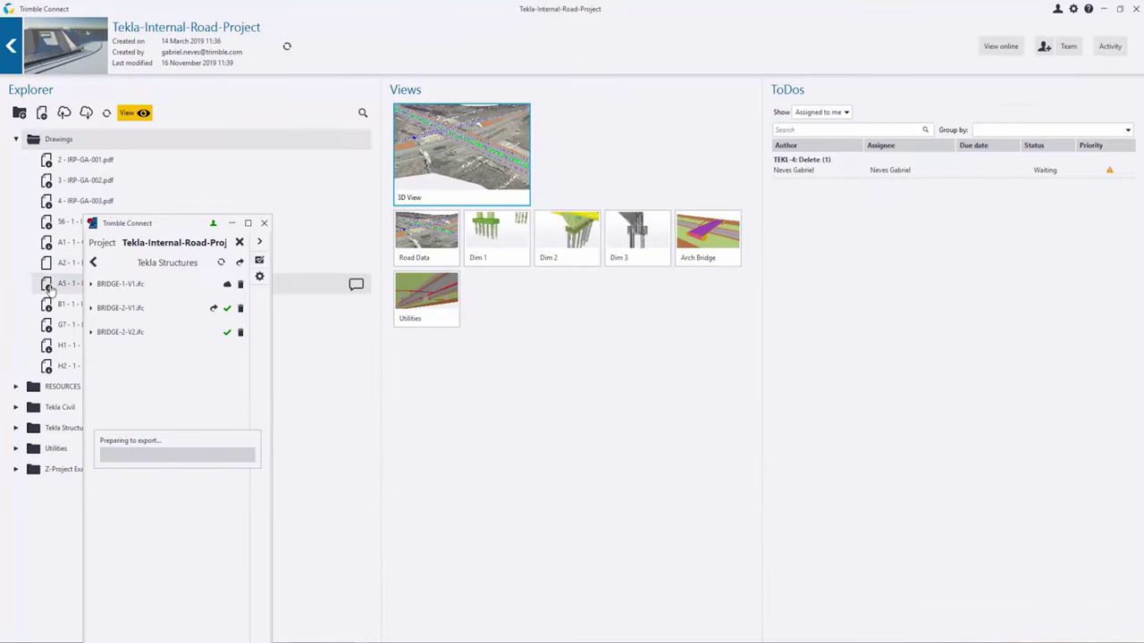
{"action": "double_click", "coordinate": [49, 286]}
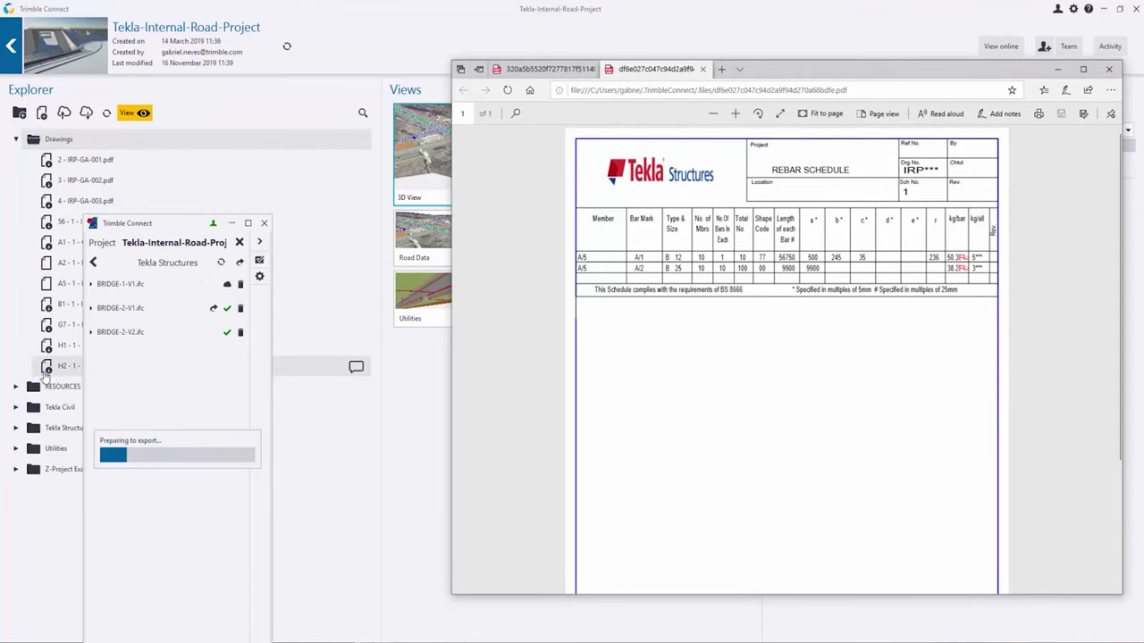
- Close the Edge PDF viewer along with all its drawing tabs
{"action": "left_click", "coordinate": [50, 365]}
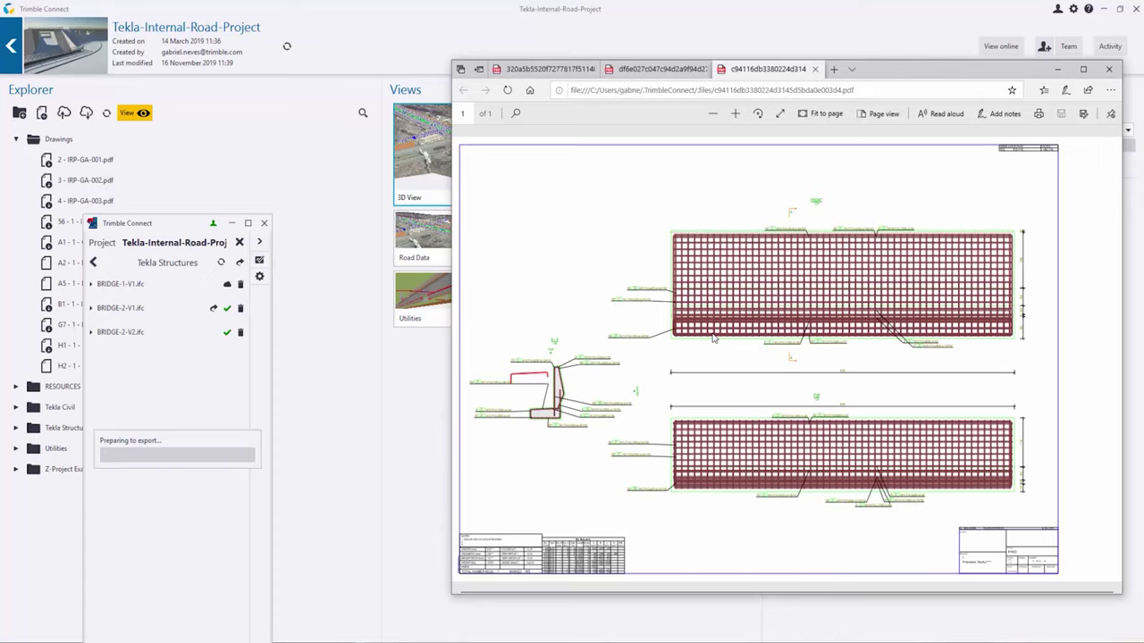
{"action": "left_click", "coordinate": [1109, 69]}
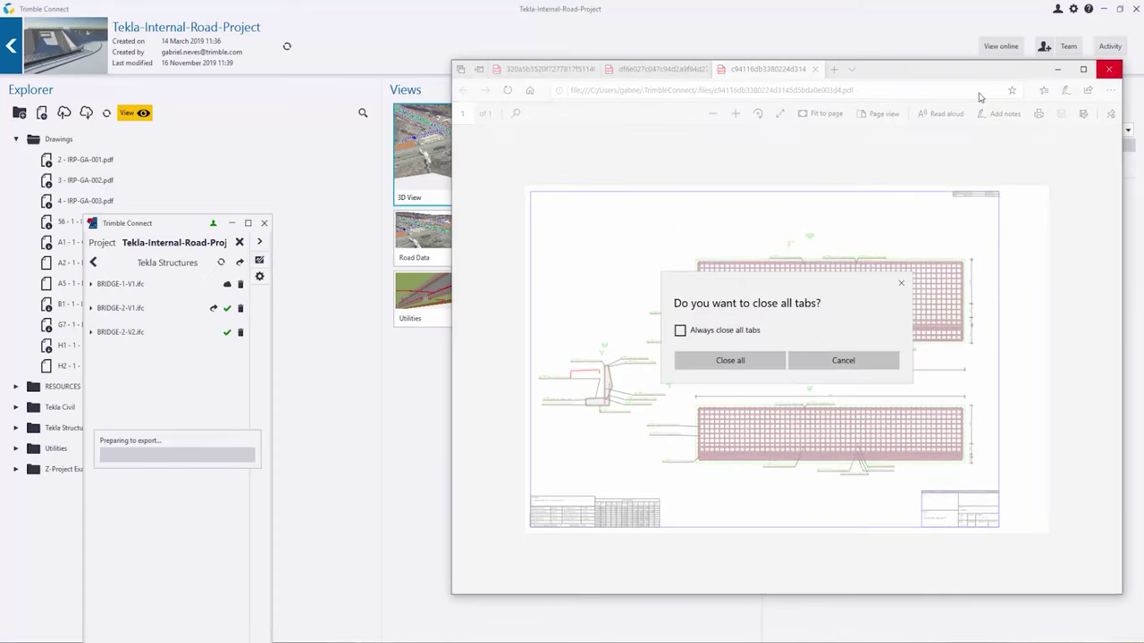
{"action": "left_click", "coordinate": [730, 360]}
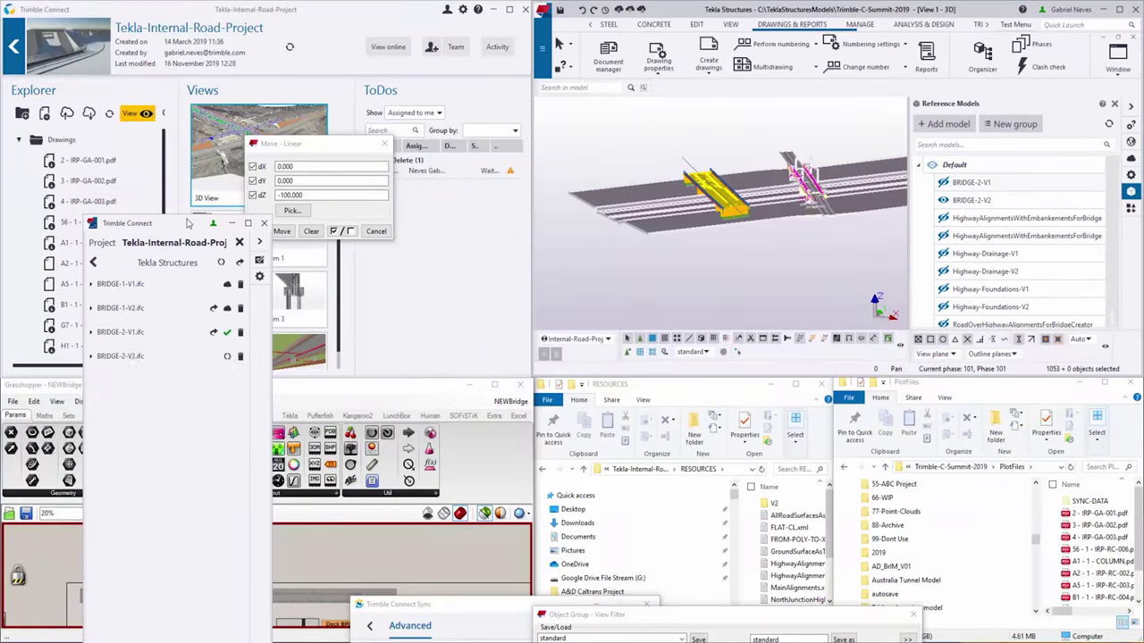
- Maximize the Trimble Connect project overview window to full screen
{"action": "left_click", "coordinate": [509, 10]}
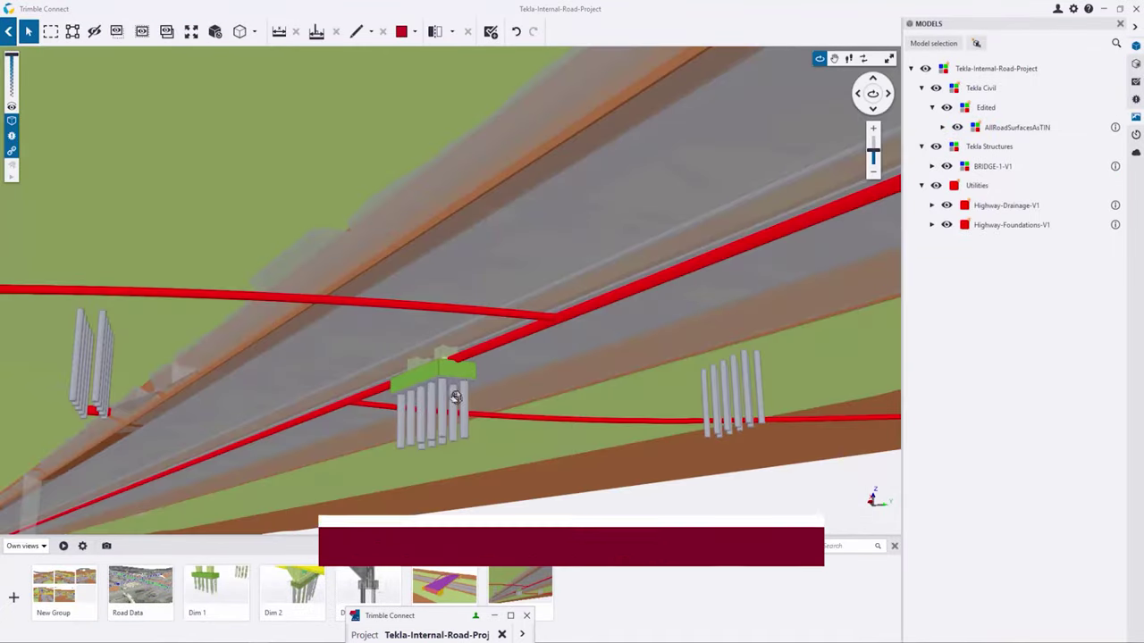
- Hide BRIDGE-1-V1, Highway-Drainage-V1 and Highway-Foundations-V1 in the 3D viewer, leaving the road surfaces
{"action": "left_click_drag", "start_coordinate": [456, 397], "coordinate": [474, 379]}
{"action": "scroll", "coordinate": [464, 367], "scroll_direction": "up", "scroll_amount": 3}
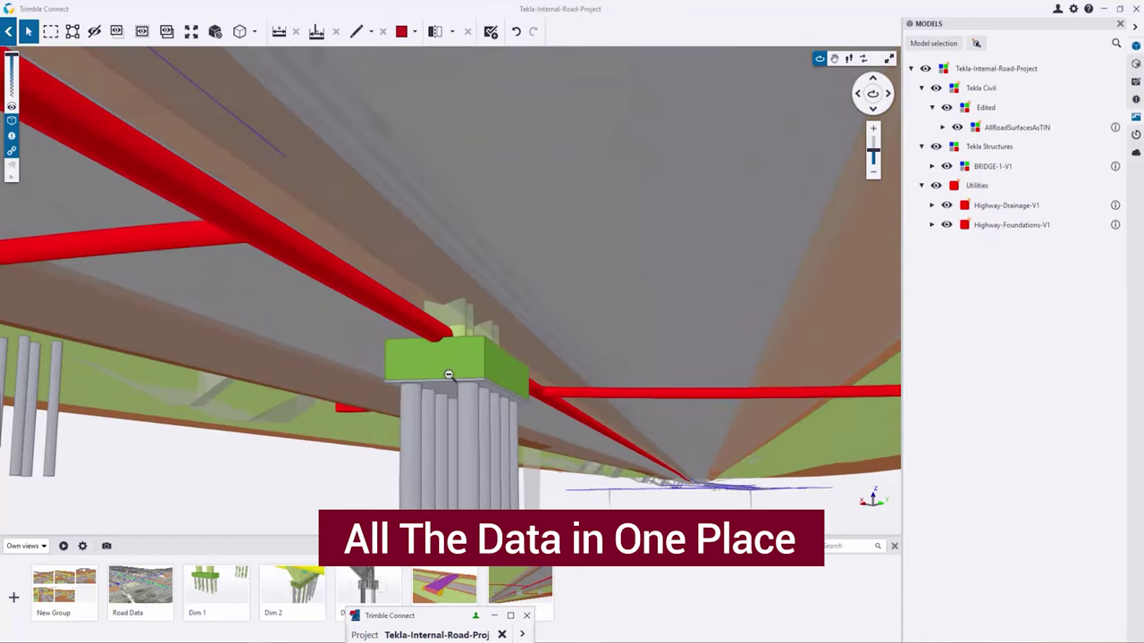
{"action": "scroll", "coordinate": [455, 365], "scroll_direction": "down", "scroll_amount": 10}
{"action": "mouse_move", "coordinate": [480, 388]}
{"action": "left_mouse_down"}
{"action": "mouse_move", "coordinate": [510, 409]}
{"action": "mouse_move", "coordinate": [467, 386]}
{"action": "left_mouse_up"}
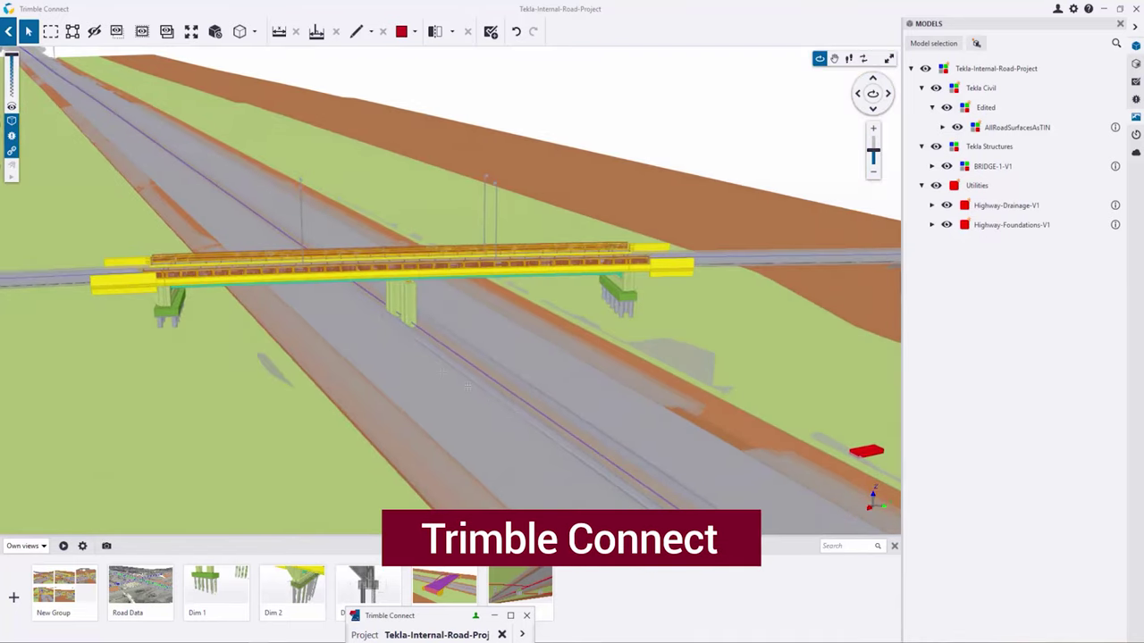
{"action": "scroll", "coordinate": [442, 373], "scroll_direction": "down", "scroll_amount": 5}
{"action": "scroll", "coordinate": [442, 372], "scroll_direction": "up", "scroll_amount": 5}
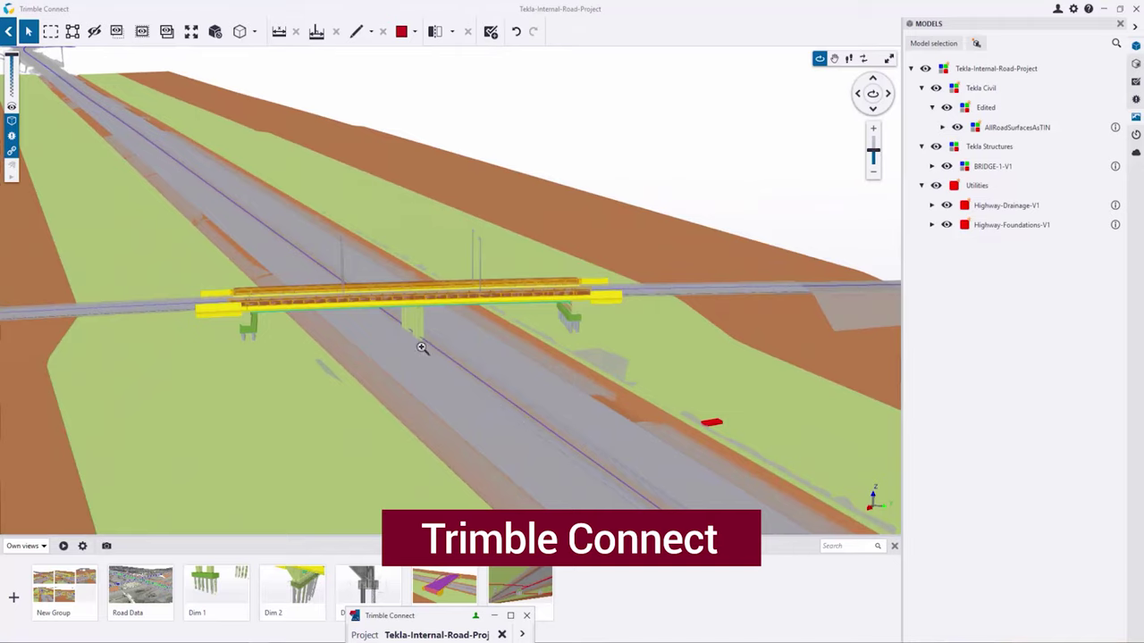
{"action": "left_click", "coordinate": [946, 166]}
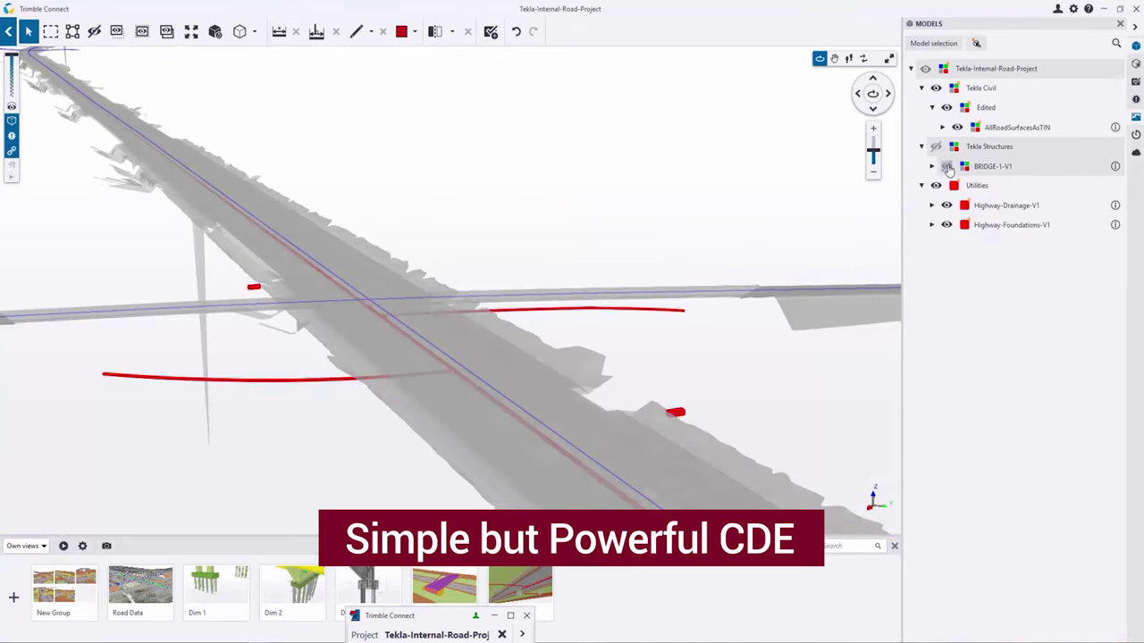
{"action": "left_click", "coordinate": [946, 205]}
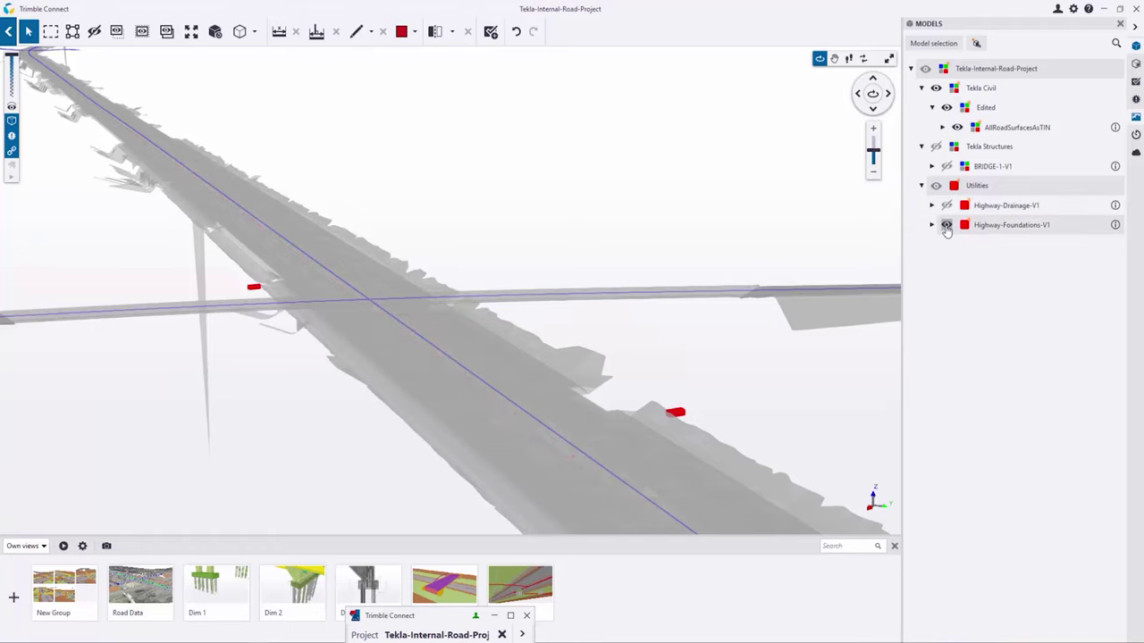
{"action": "left_click", "coordinate": [946, 225]}
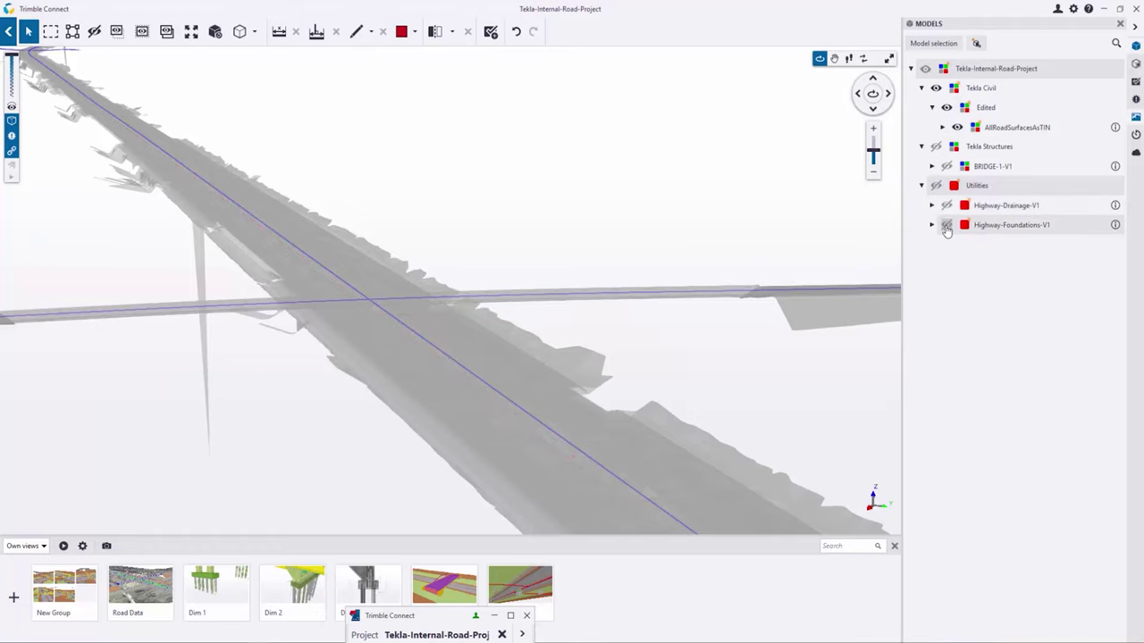
- Check the Model selection list without changes, then return to the project overview
{"action": "left_click", "coordinate": [934, 43]}
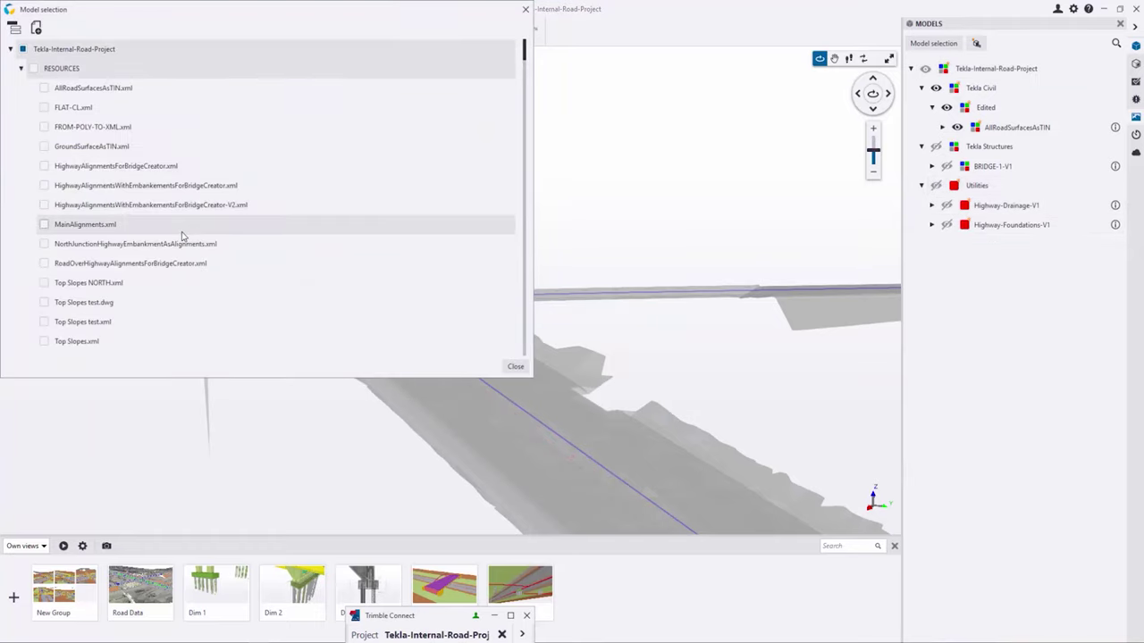
{"action": "left_click", "coordinate": [21, 68]}
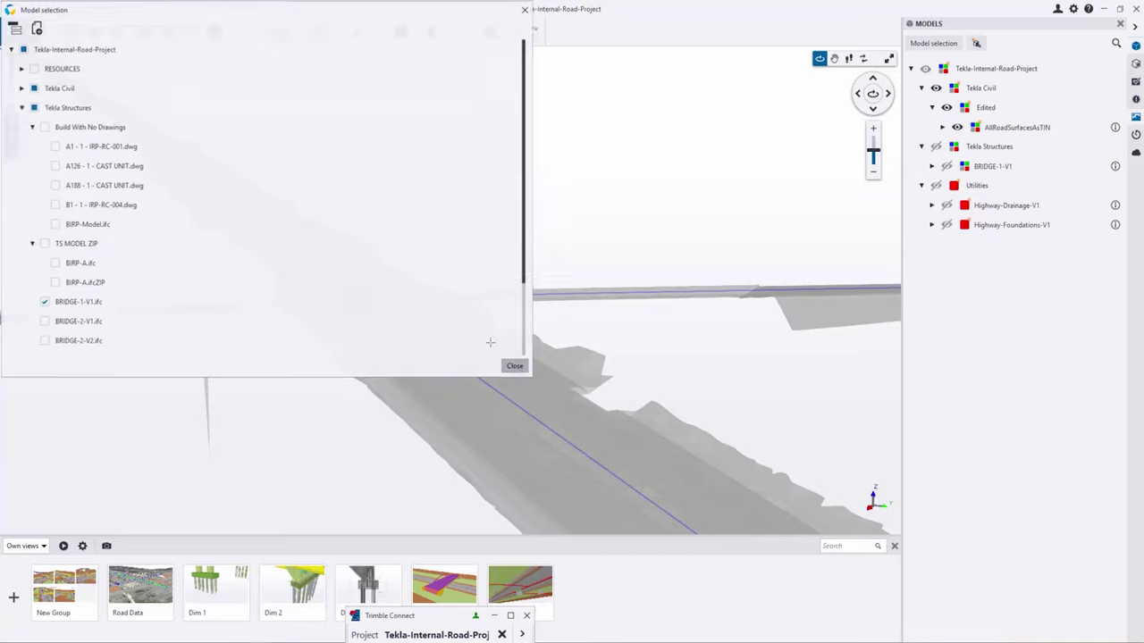
{"action": "left_click", "coordinate": [515, 365]}
{"action": "left_click", "coordinate": [7, 34]}
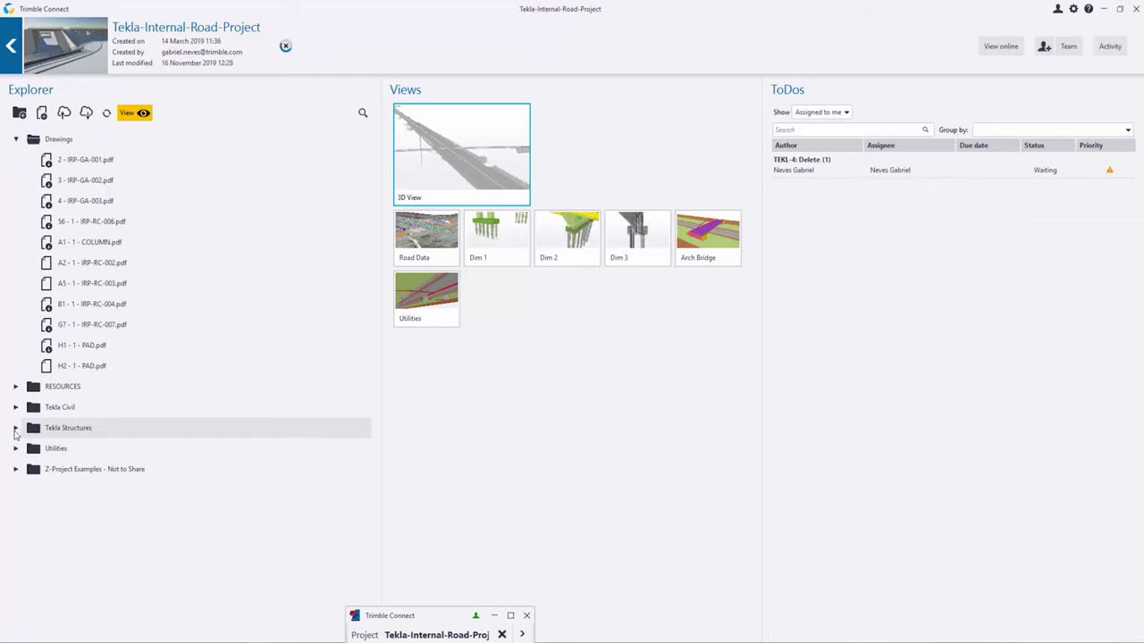
- Select BRIDGE-1-V2.ifc in the Tekla Structures folder, then open the Road Data view in 3D
{"action": "left_click", "coordinate": [15, 430]}
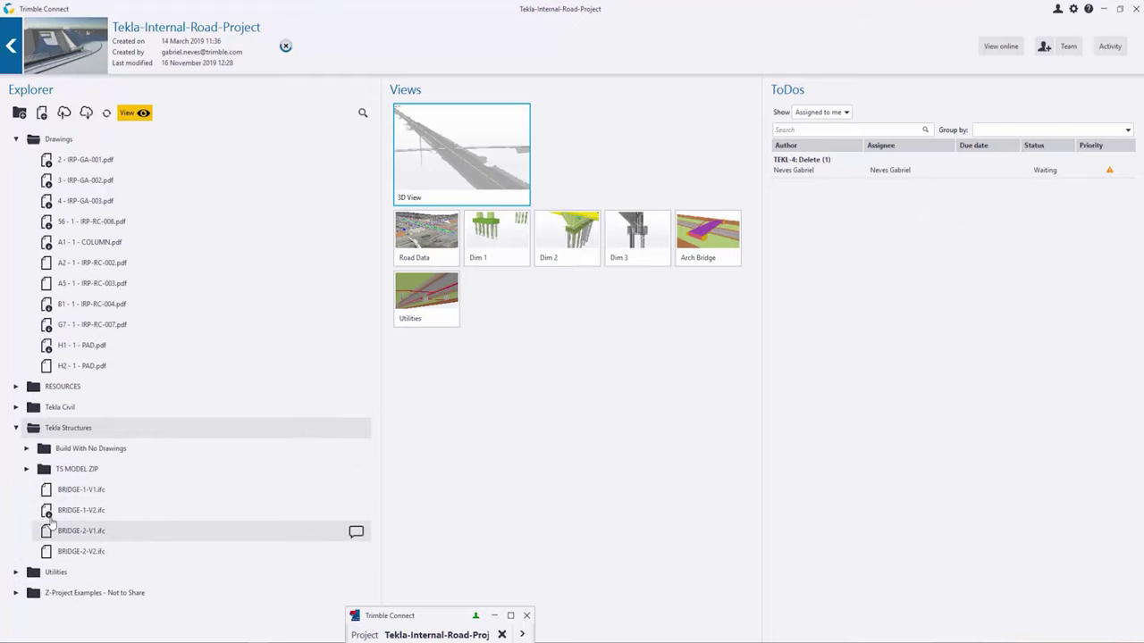
{"action": "left_click", "coordinate": [106, 511]}
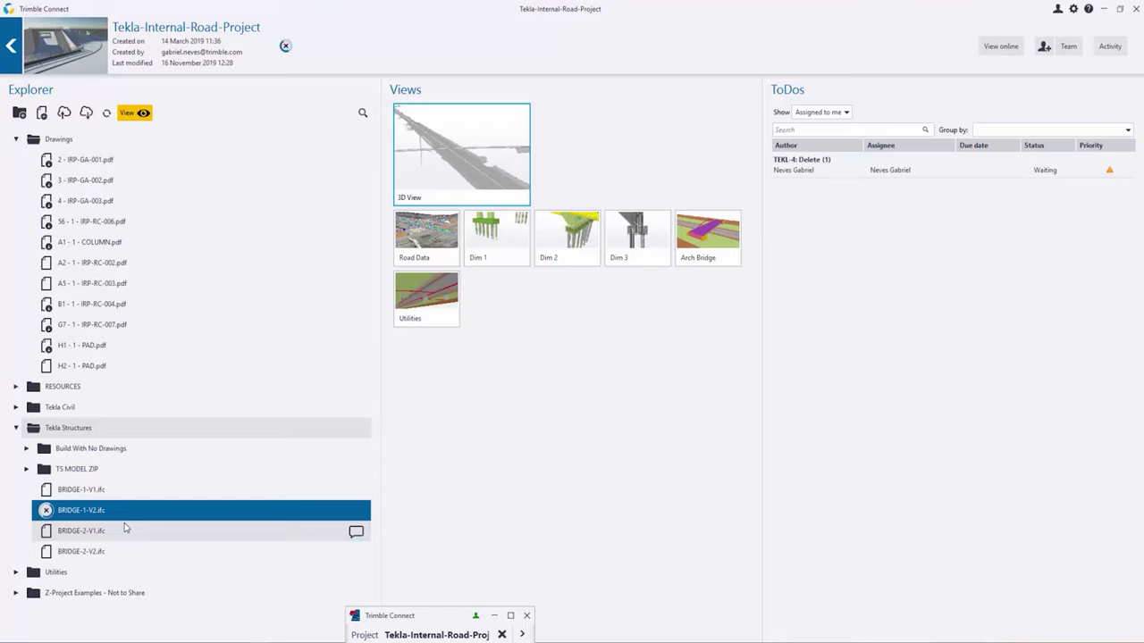
{"action": "left_click", "coordinate": [427, 241]}
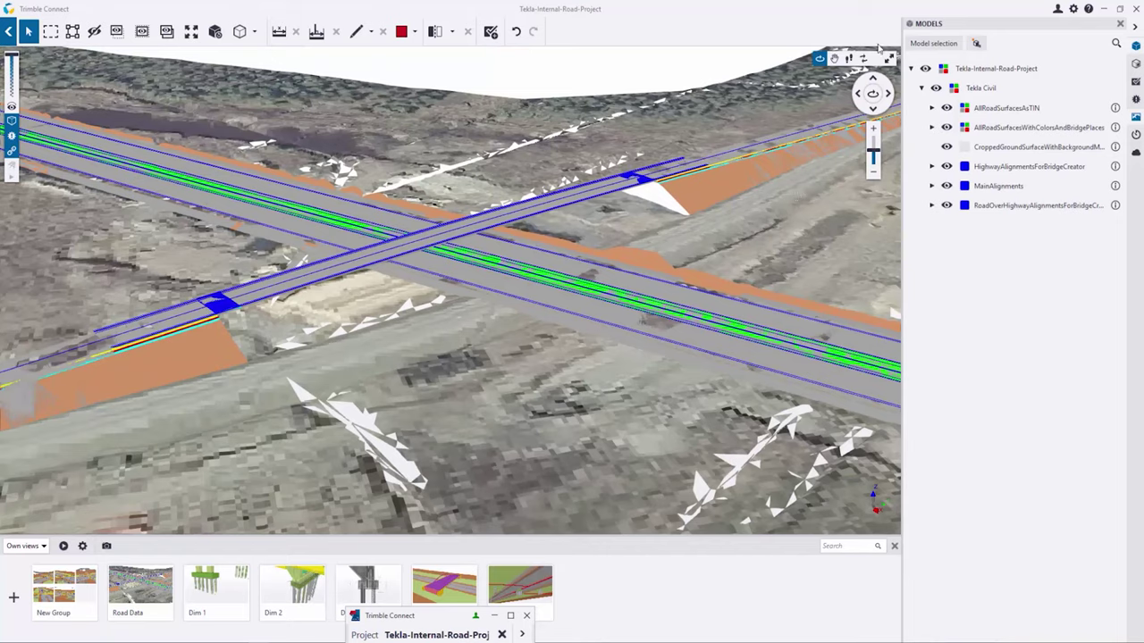
- Load BRIDGE-1-V2.ifc, Highway-Drainage-V2.ifc and Highway-Foundations-V2.ifc through Model selection
{"action": "left_click", "coordinate": [933, 43]}
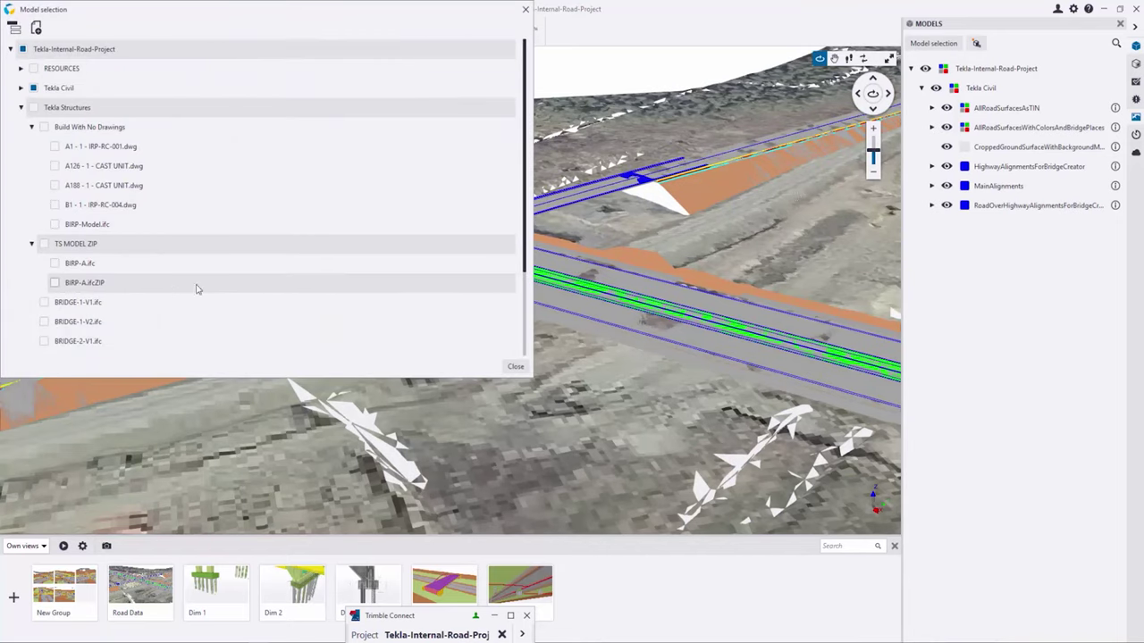
{"action": "scroll", "coordinate": [153, 280], "scroll_direction": "down", "scroll_amount": 4}
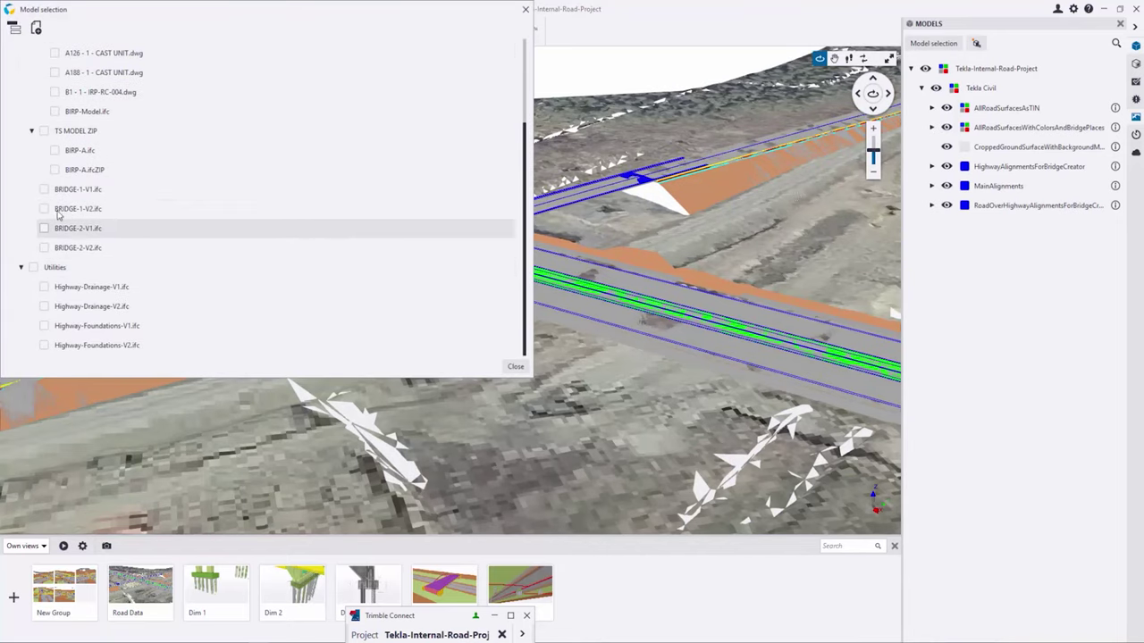
{"action": "left_click", "coordinate": [44, 209]}
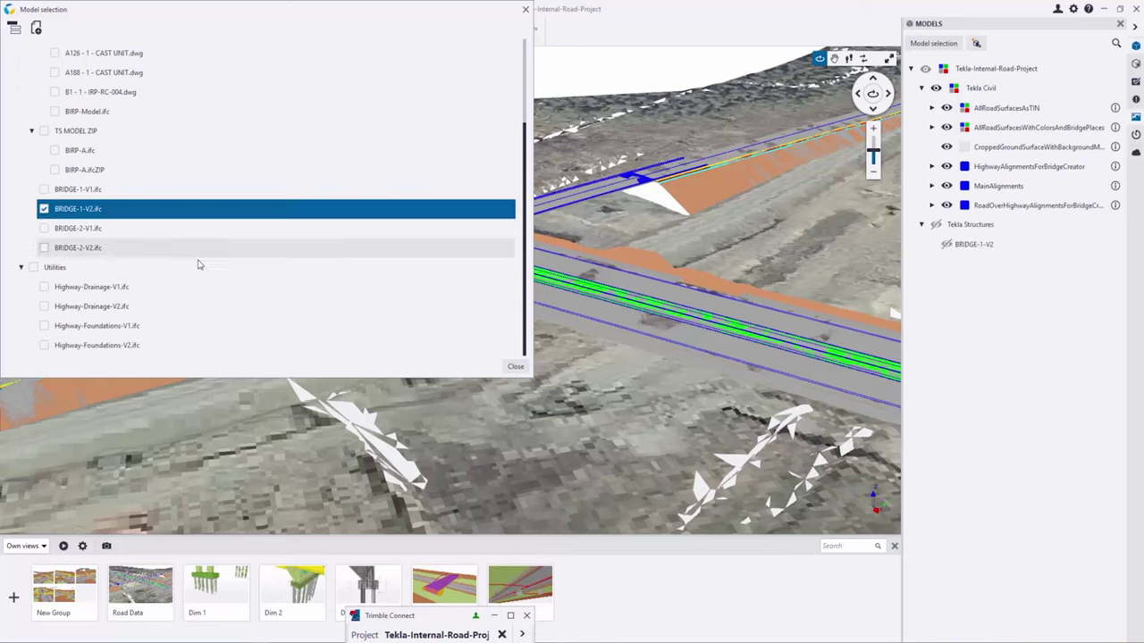
{"action": "left_click", "coordinate": [44, 306]}
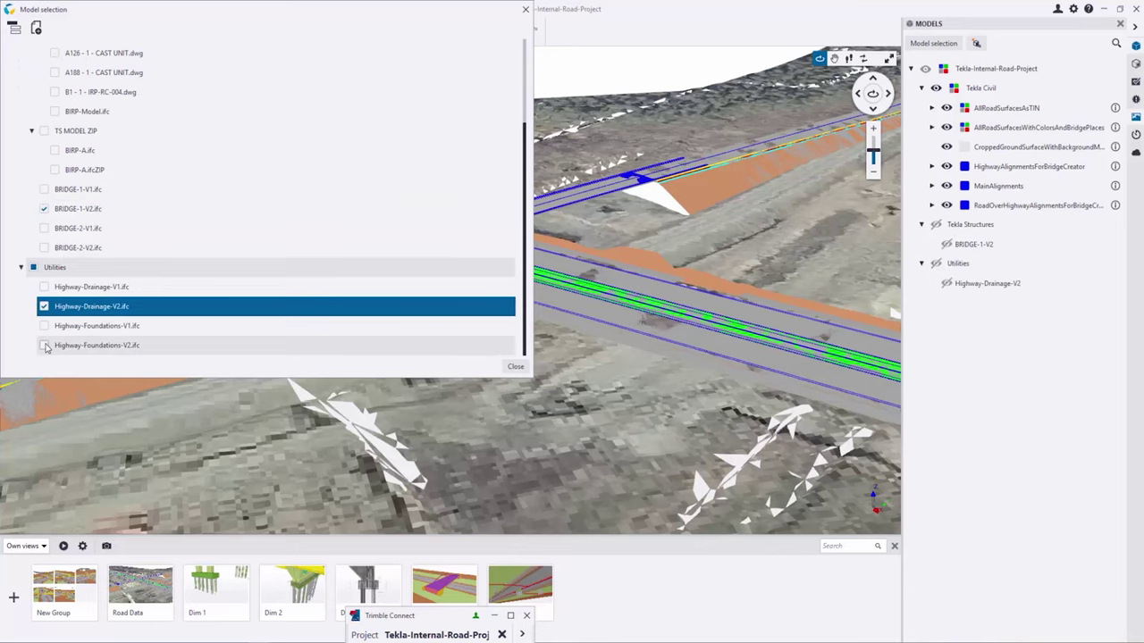
{"action": "left_click", "coordinate": [44, 346]}
{"action": "left_click", "coordinate": [515, 367]}
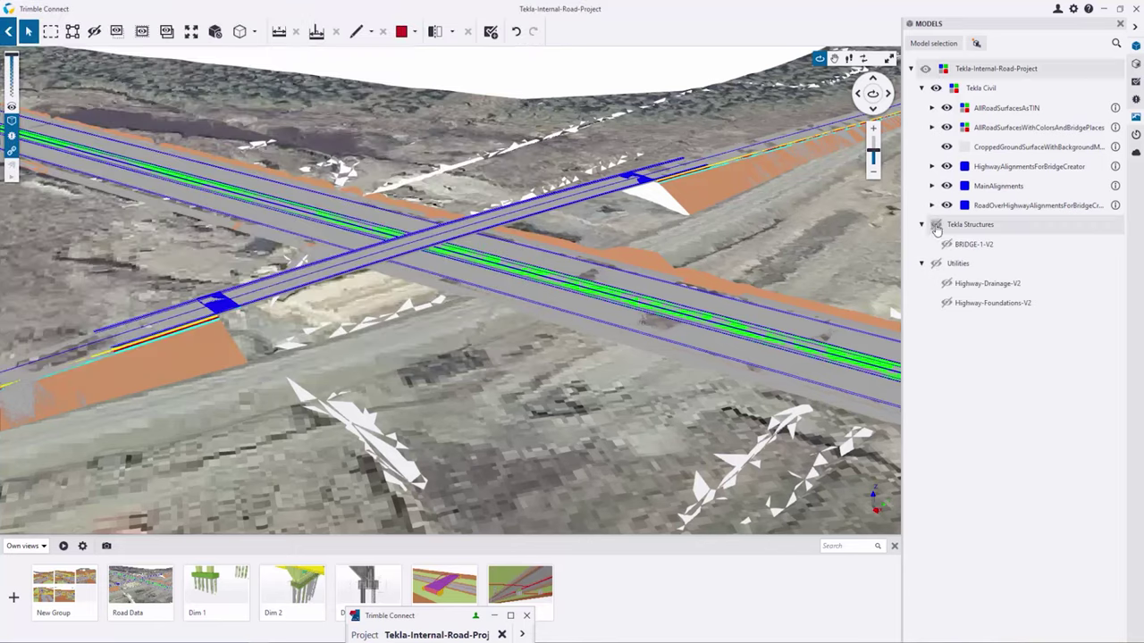
- Make the BRIDGE-1-V2 bridge and the V2 drainage and foundation models visible
{"action": "left_click", "coordinate": [935, 224]}
{"action": "left_click", "coordinate": [935, 264]}
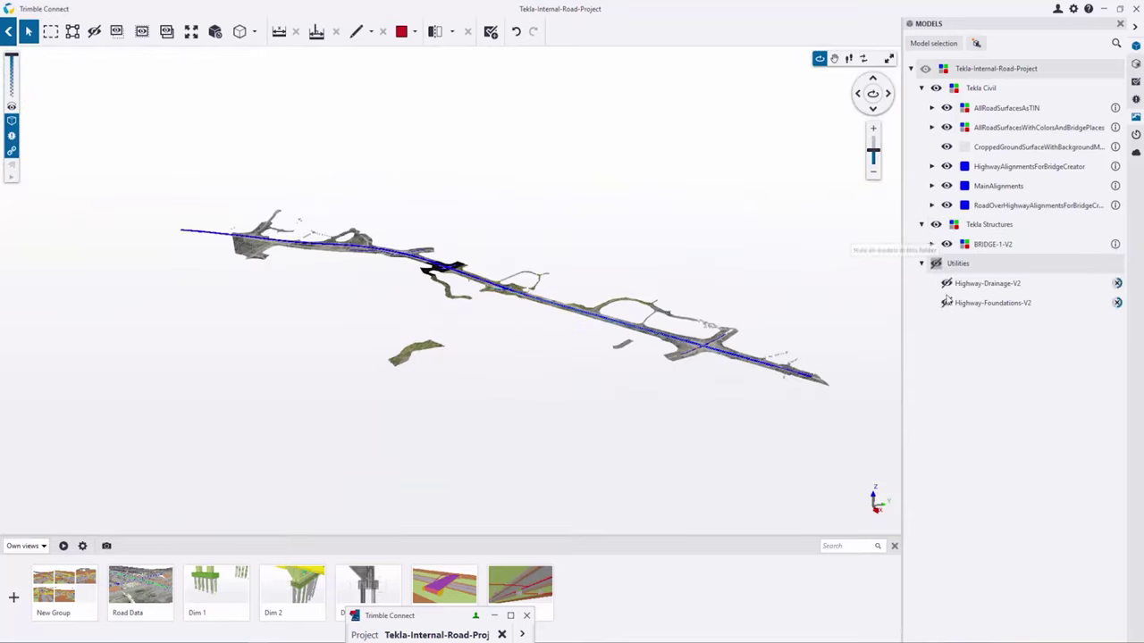
{"action": "scroll", "coordinate": [731, 354], "scroll_direction": "up", "scroll_amount": 10}
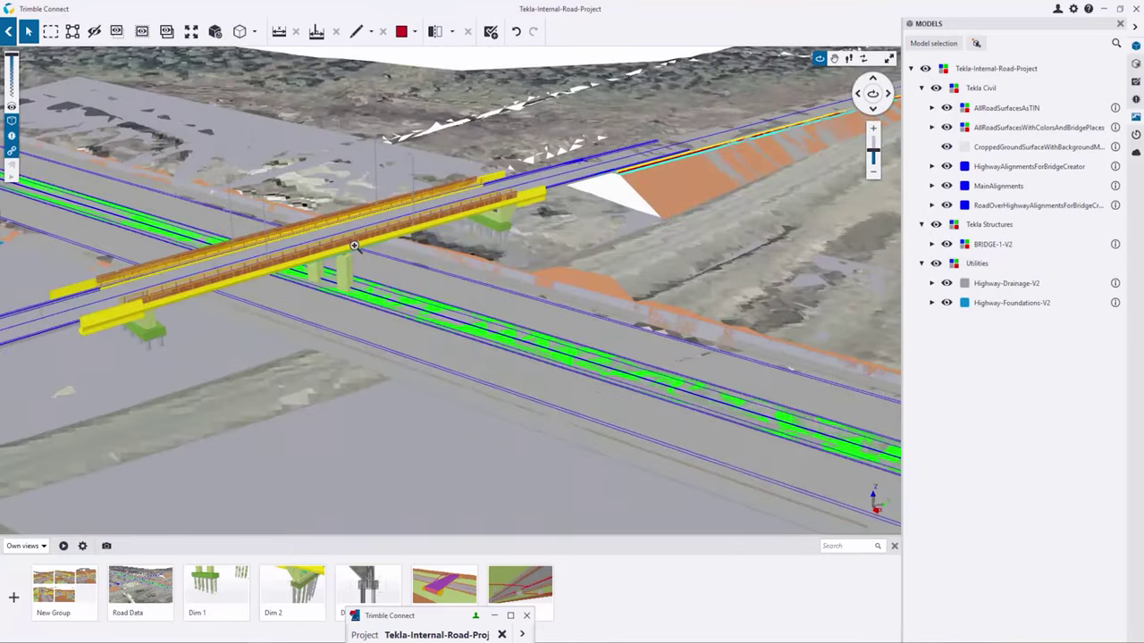
- Orbit beneath the BRIDGE-1-V2 deck and zoom in and out to inspect it over the highway
{"action": "left_click_drag", "start_coordinate": [354, 245], "coordinate": [256, 267]}
{"action": "scroll", "coordinate": [256, 266], "scroll_direction": "up", "scroll_amount": 10}
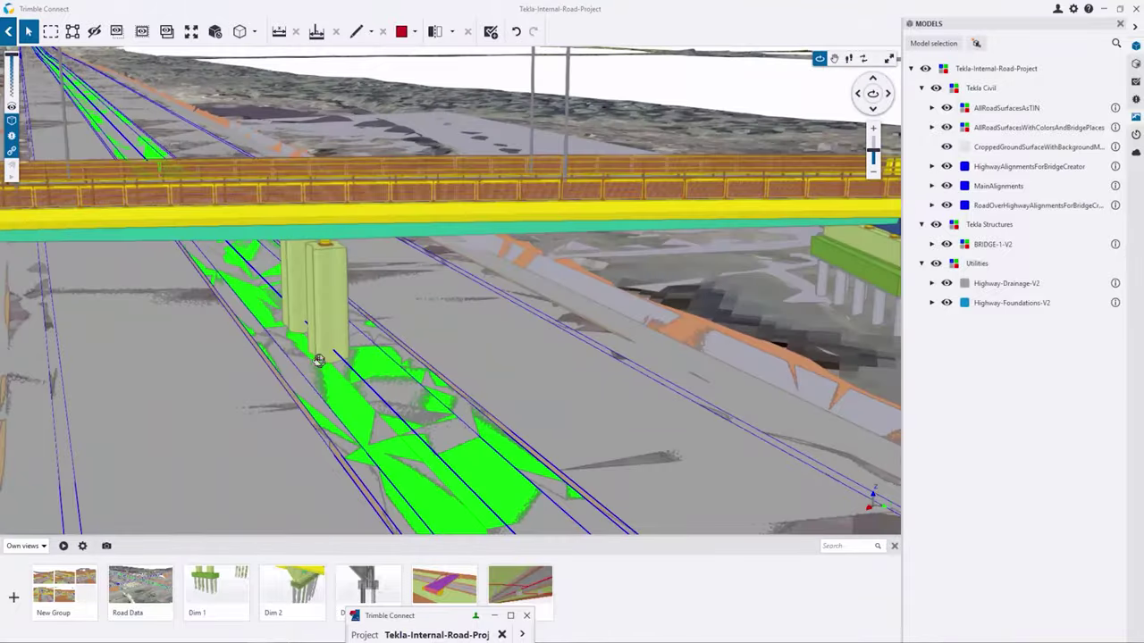
{"action": "scroll", "coordinate": [290, 305], "scroll_direction": "up", "scroll_amount": 3}
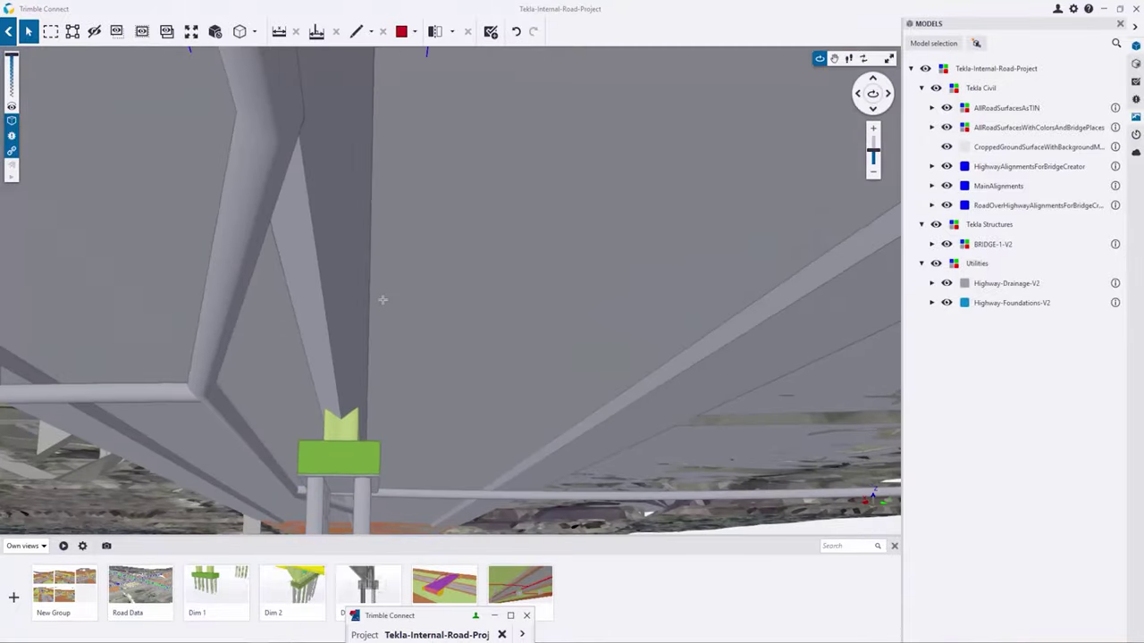
{"action": "scroll", "coordinate": [382, 301], "scroll_direction": "down", "scroll_amount": 3}
{"action": "scroll", "coordinate": [393, 357], "scroll_direction": "down", "scroll_amount": 5}
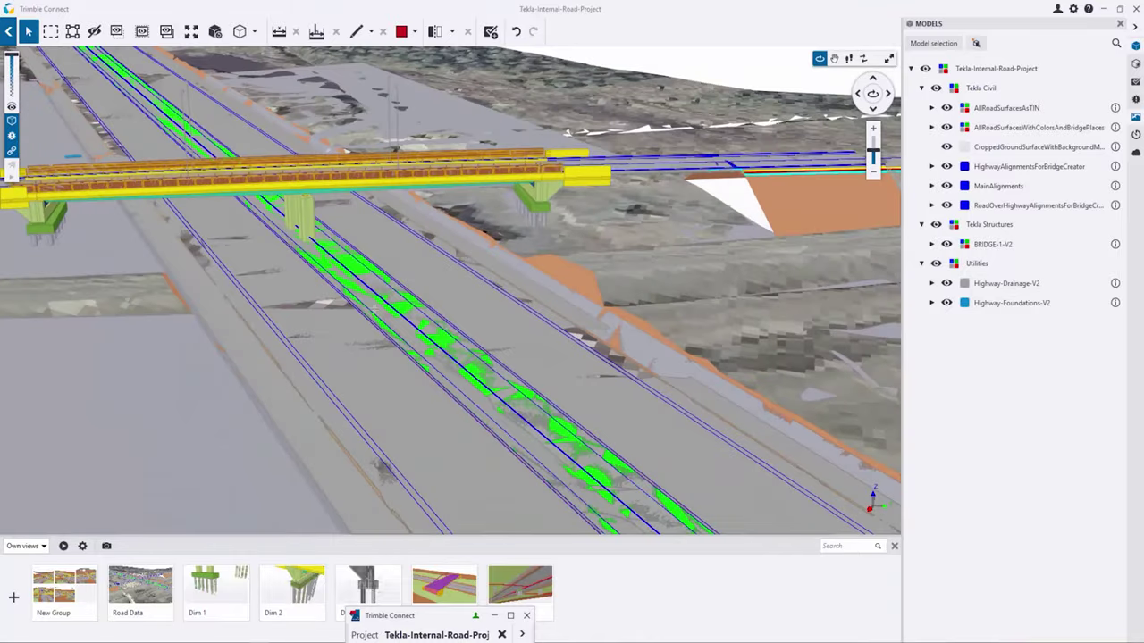
{"action": "scroll", "coordinate": [446, 348], "scroll_direction": "up", "scroll_amount": 2}
{"action": "scroll", "coordinate": [446, 348], "scroll_direction": "down", "scroll_amount": 2}
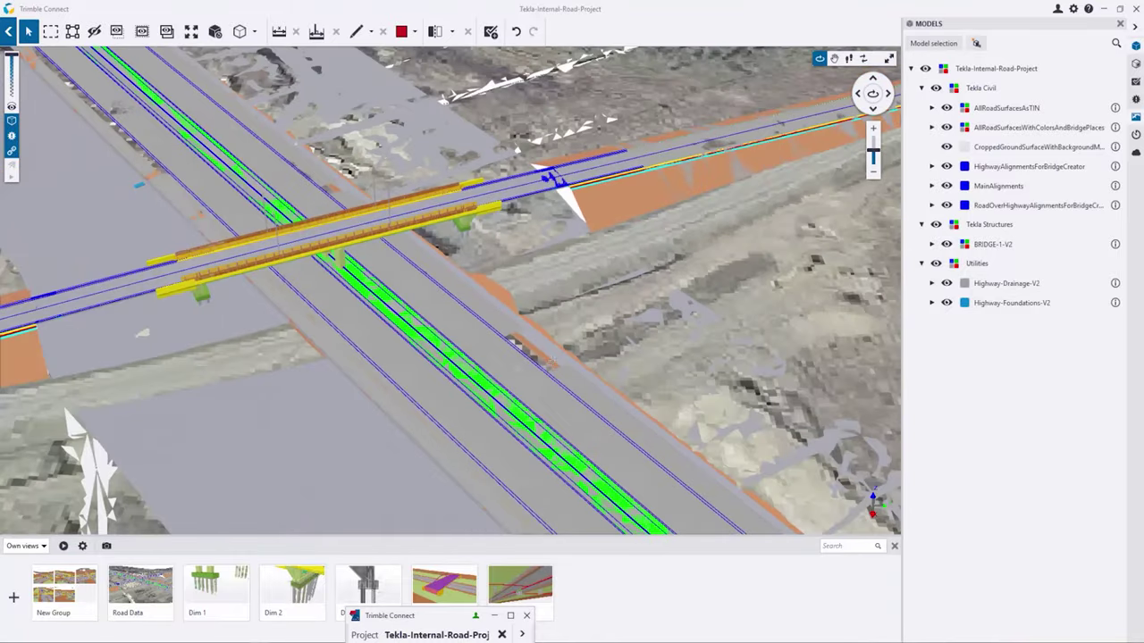
{"action": "scroll", "coordinate": [554, 361], "scroll_direction": "down", "scroll_amount": 2}
{"action": "scroll", "coordinate": [357, 295], "scroll_direction": "up", "scroll_amount": 4}
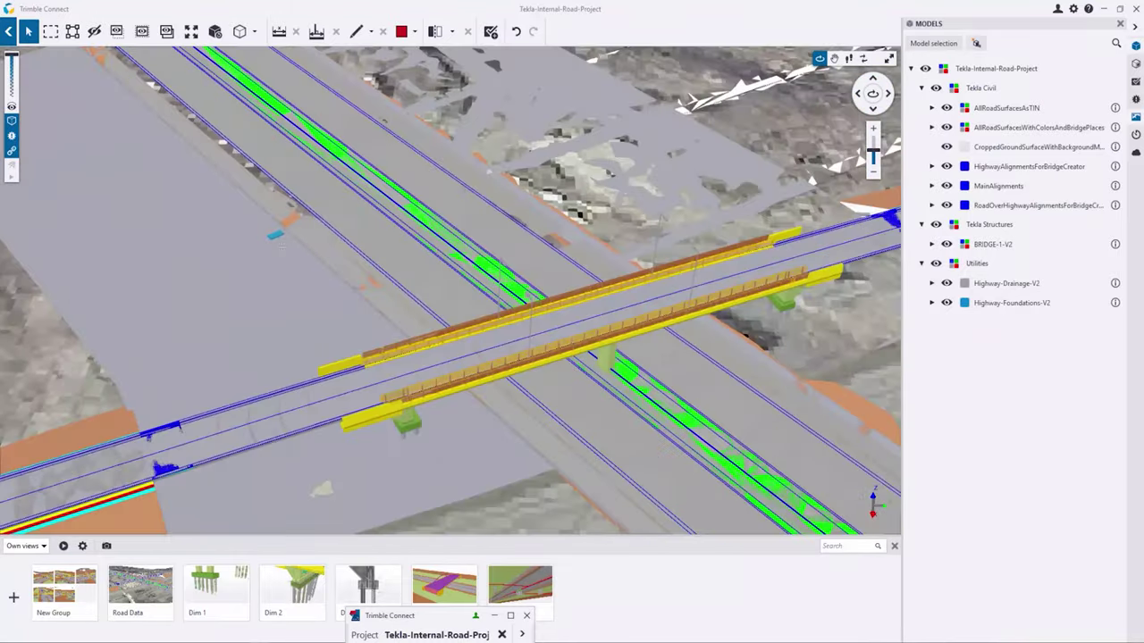
{"action": "scroll", "coordinate": [396, 314], "scroll_direction": "down", "scroll_amount": 3}
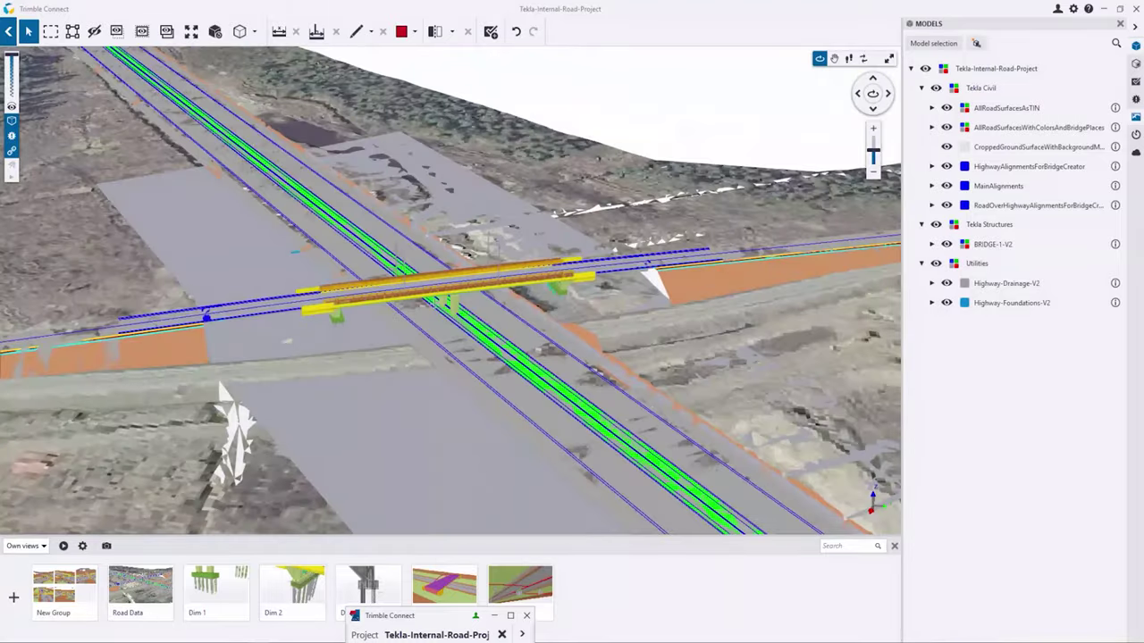
{"action": "scroll", "coordinate": [395, 315], "scroll_direction": "up", "scroll_amount": 3}
{"action": "scroll", "coordinate": [412, 299], "scroll_direction": "down", "scroll_amount": 2}
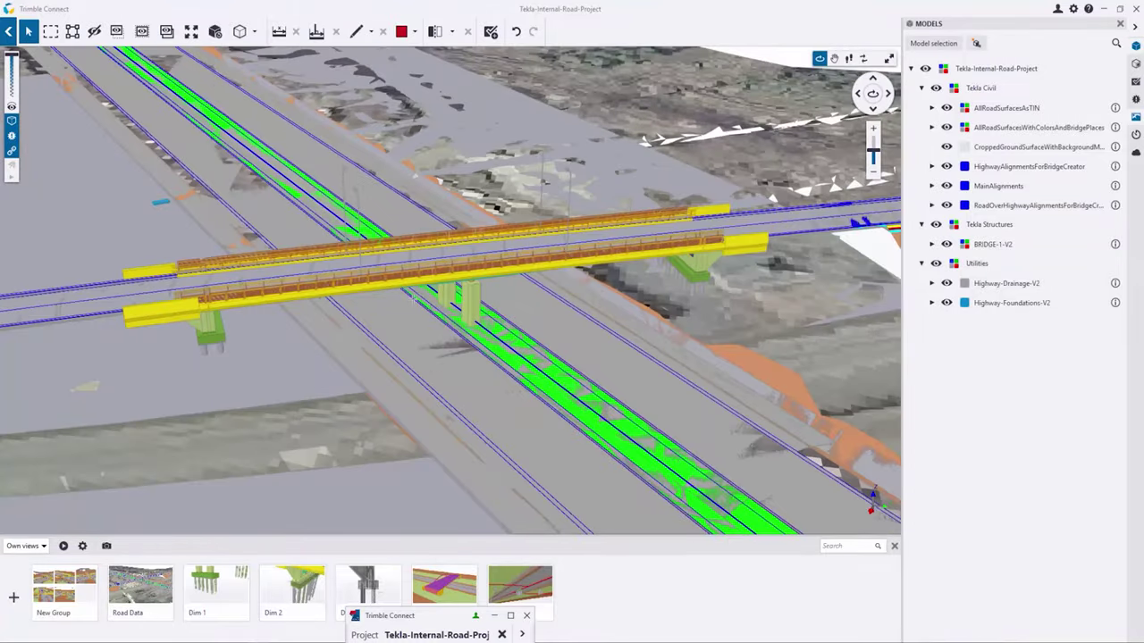